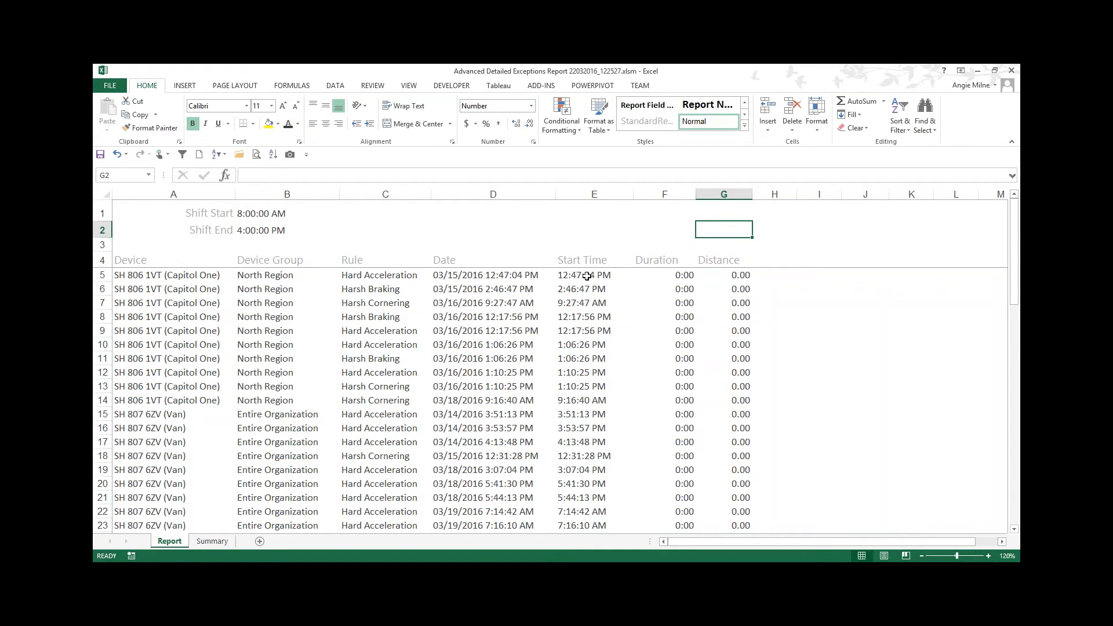
# Step: Apply the Number format to D5 to view the date's underlying serial value, undoing and redoing the change
pyautogui.click(510, 276)
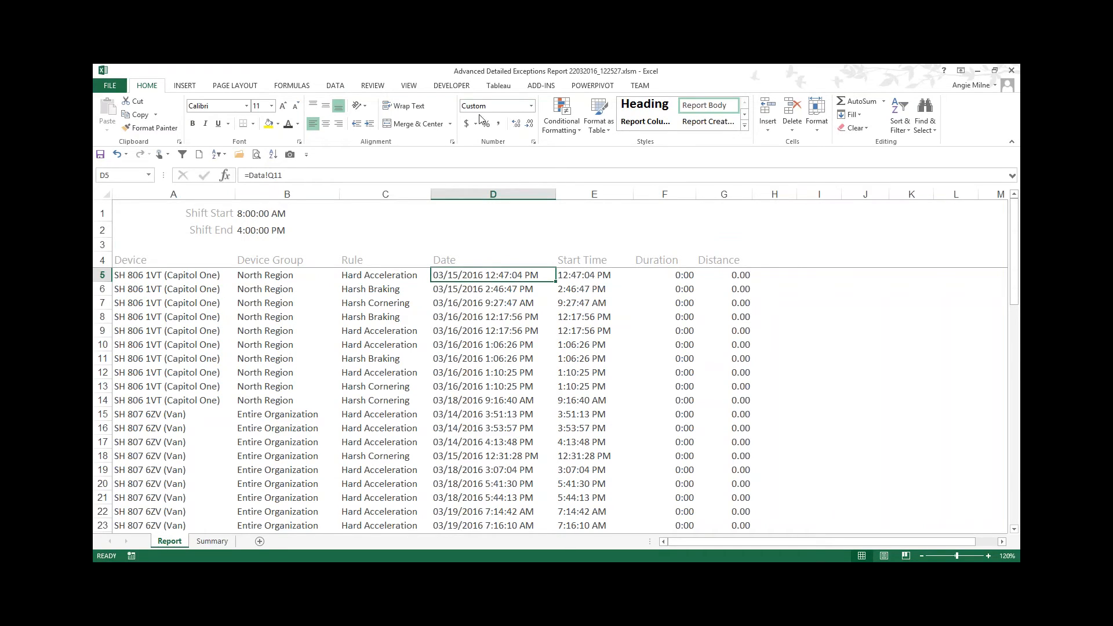
pyautogui.rightClick(480, 275)
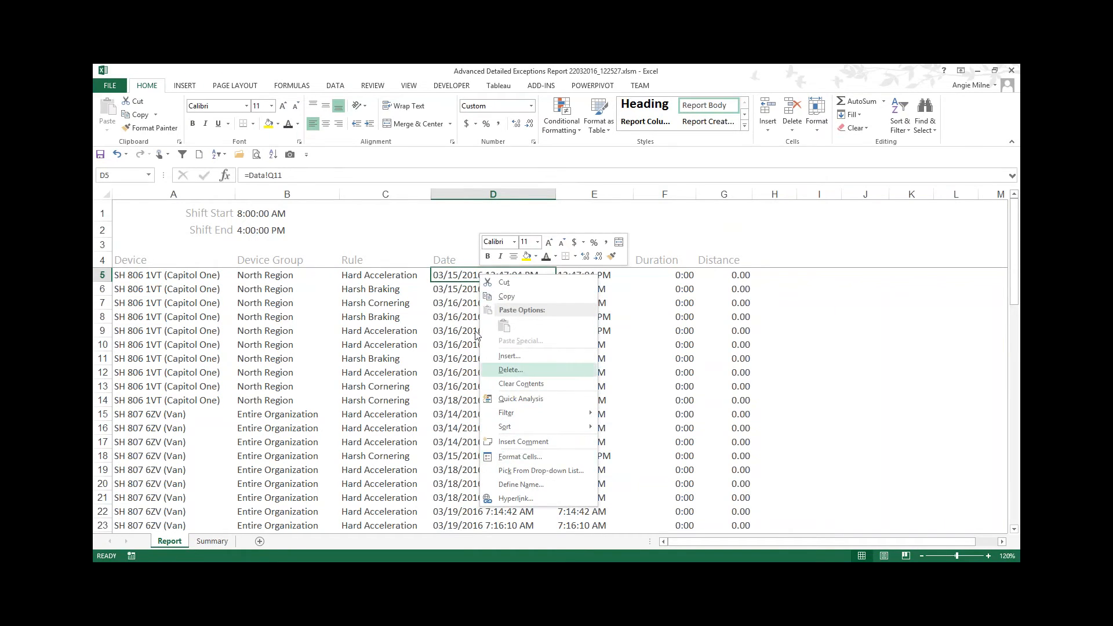
pyautogui.click(464, 277)
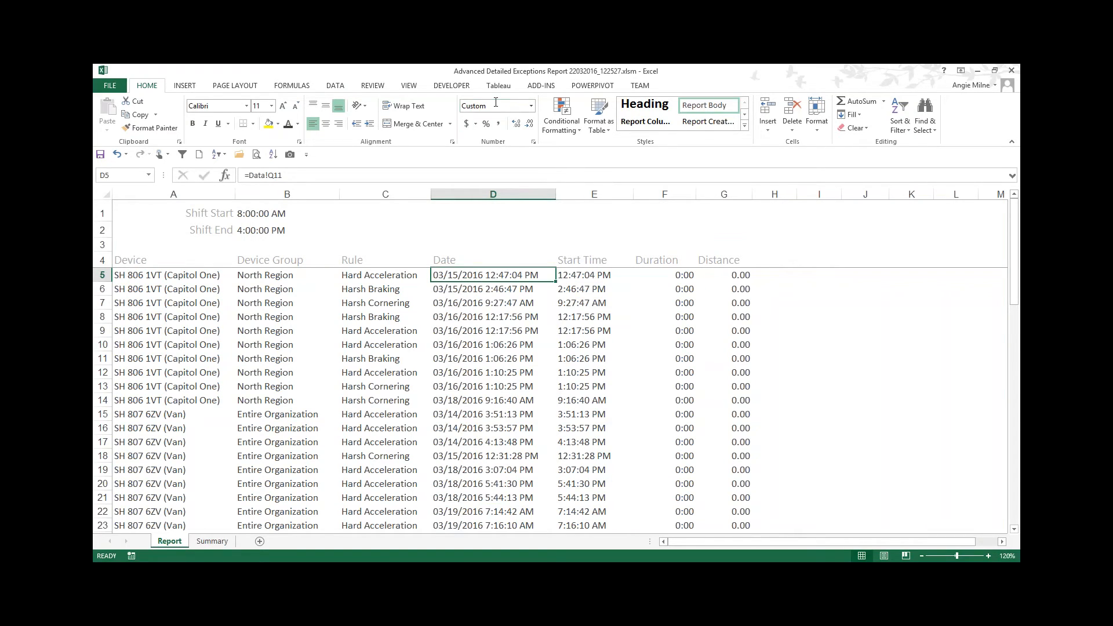
pyautogui.click(531, 106)
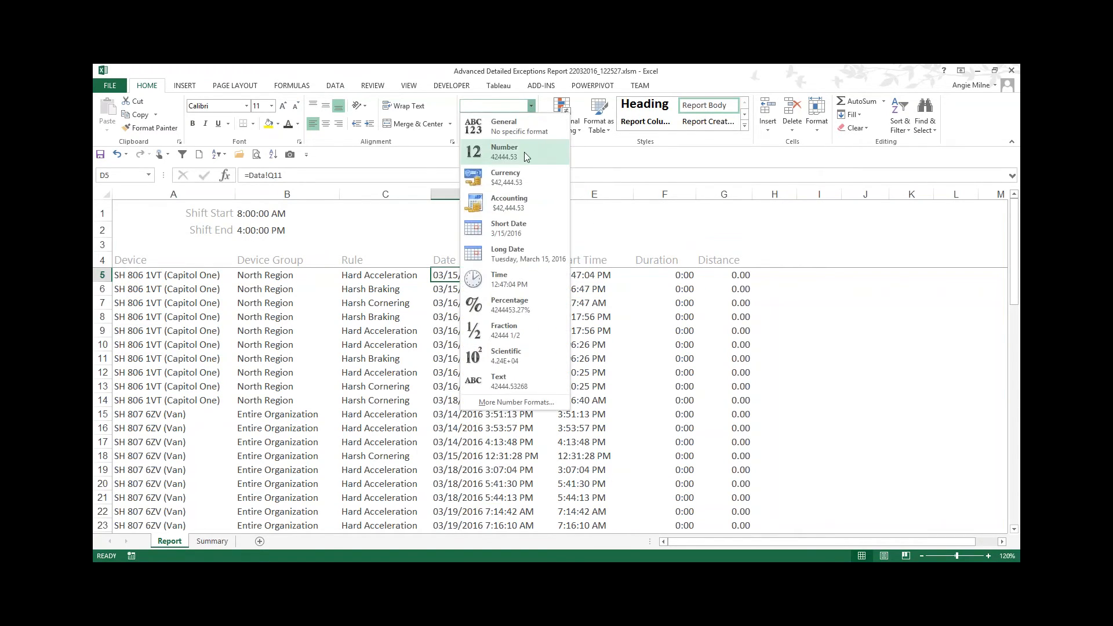
pyautogui.click(524, 152)
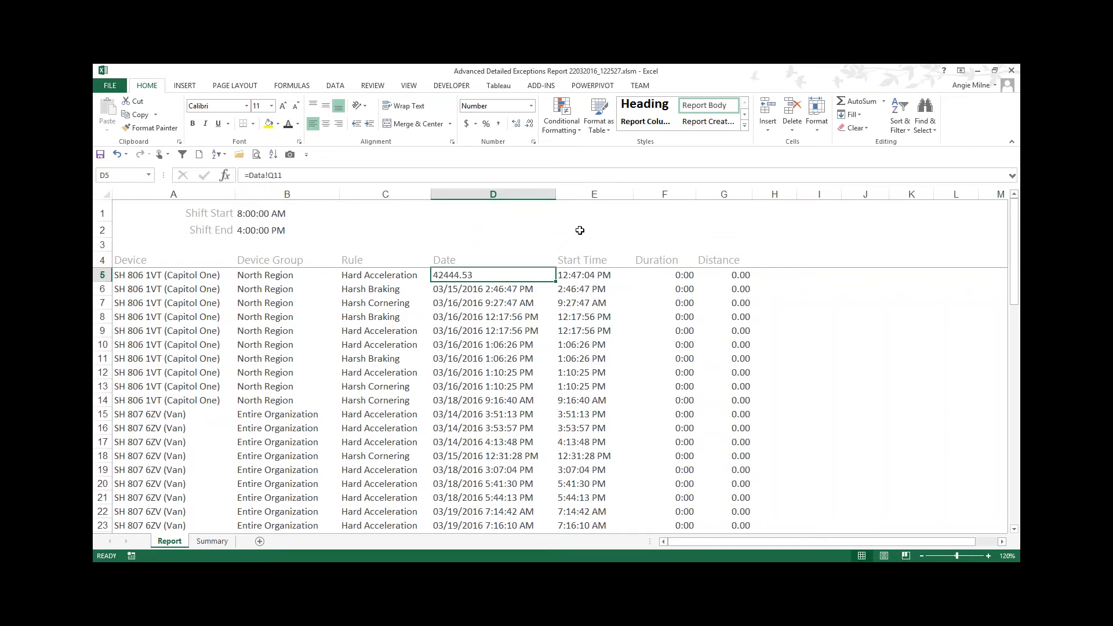
pyautogui.click(117, 154)
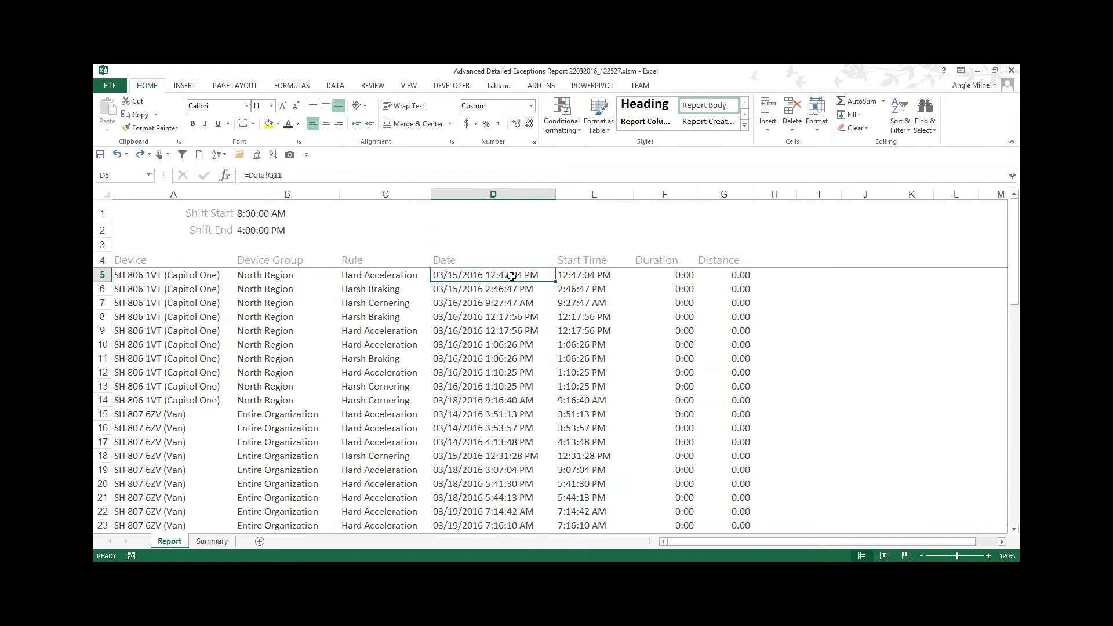
pyautogui.click(140, 153)
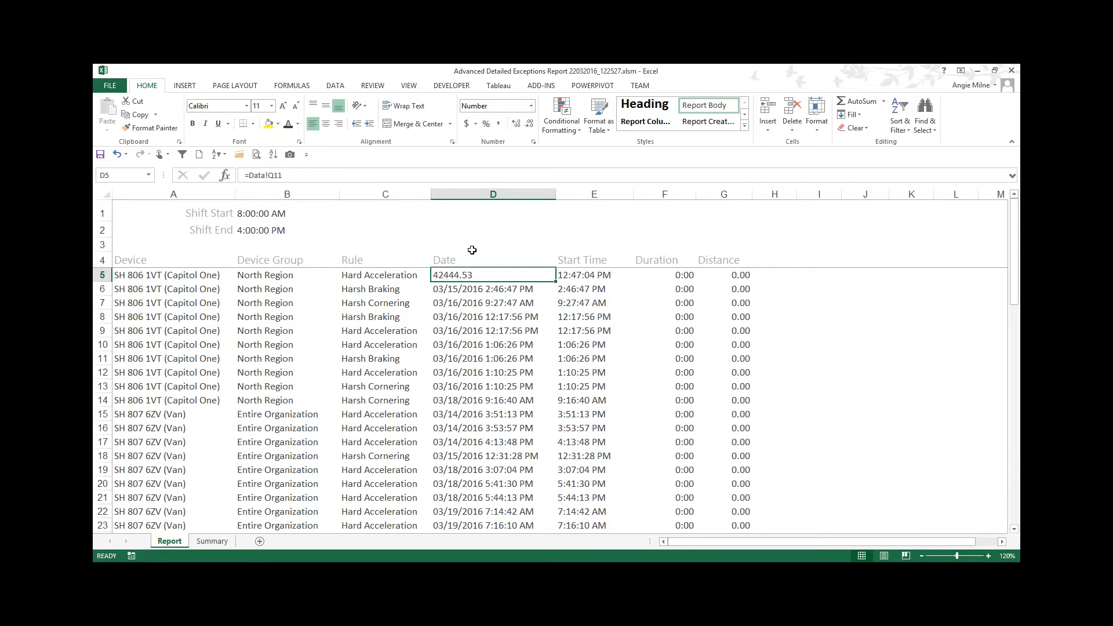
# Step: Inspect D5's formula and unhide the Data sheet
pyautogui.doubleClick(450, 271)
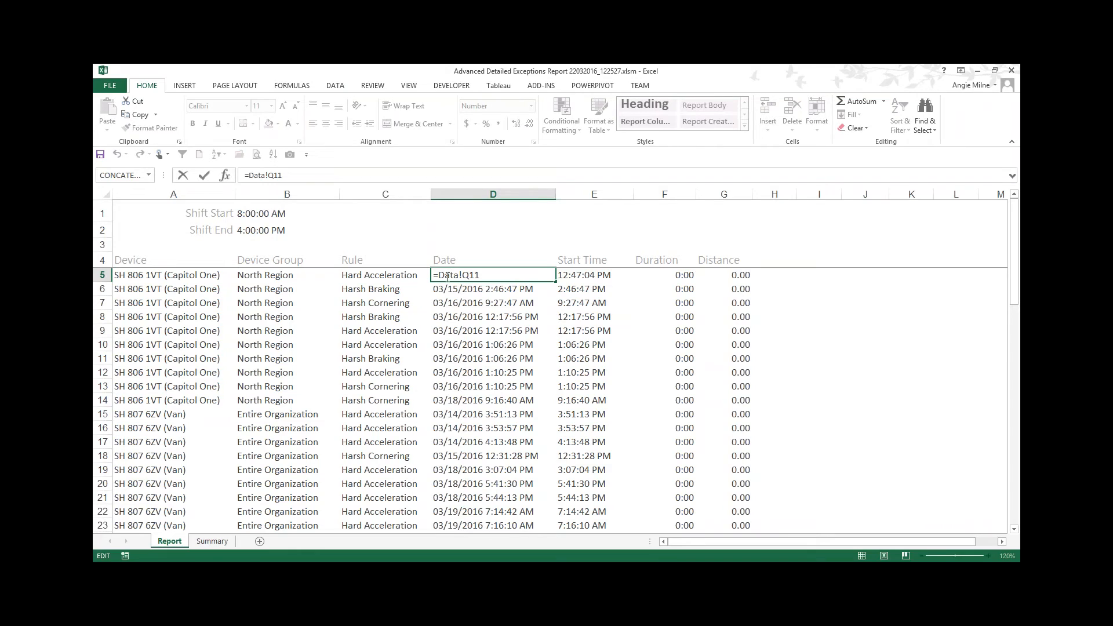
pyautogui.press('Escape')
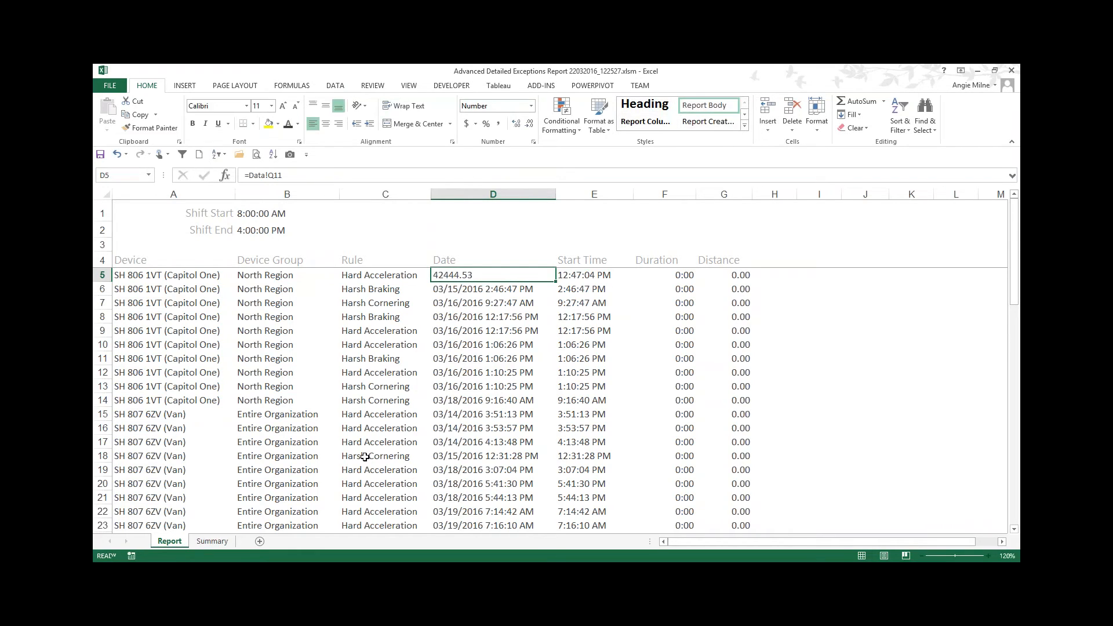
pyautogui.rightClick(175, 542)
pyautogui.click(207, 518)
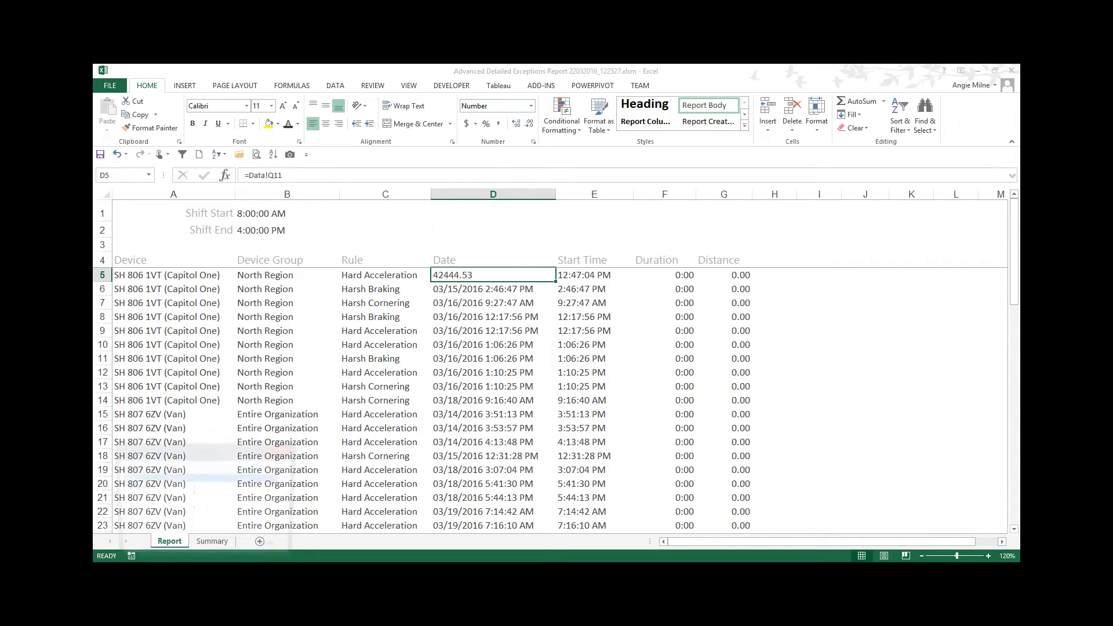
pyautogui.press('Return')
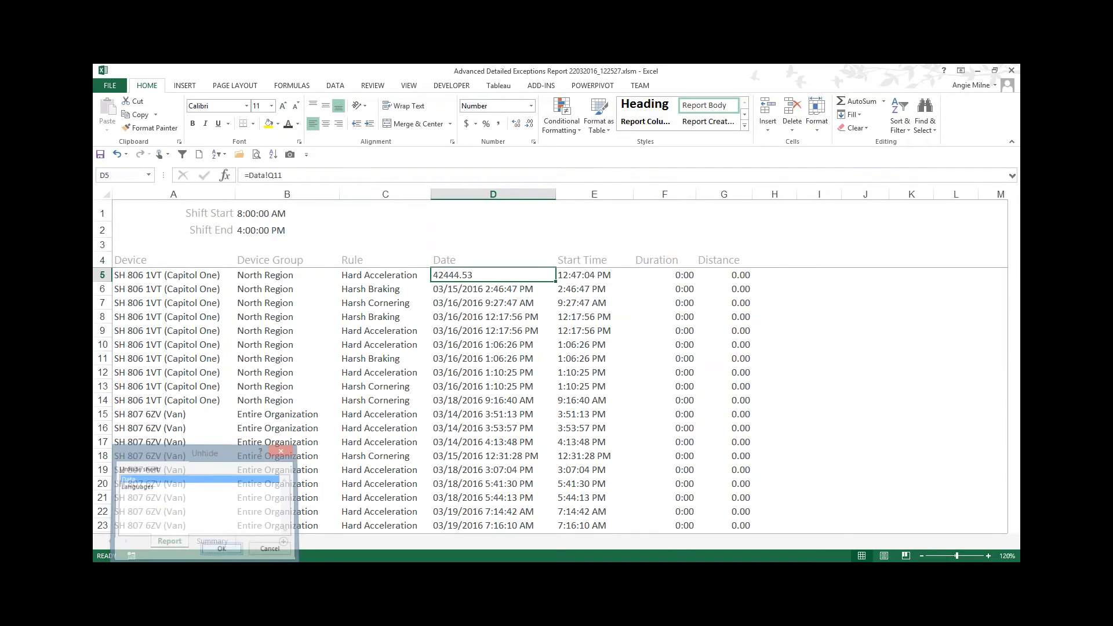
# Step: Apply the Number format to cell Q11 on the Data sheet to view its serial value, then undo it
pyautogui.click(988, 556)
pyautogui.click(988, 555)
pyautogui.click(988, 556)
pyautogui.click(988, 555)
pyautogui.moveTo(759, 542); pyautogui.dragTo(950, 548)
pyautogui.click(588, 361)
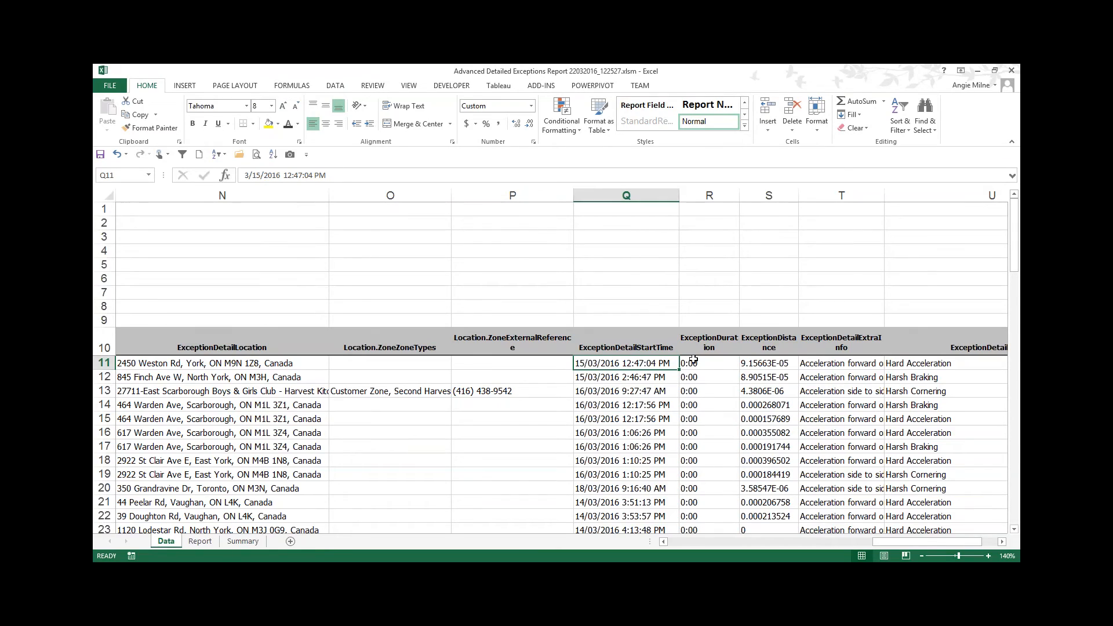
pyautogui.click(530, 105)
pyautogui.click(493, 152)
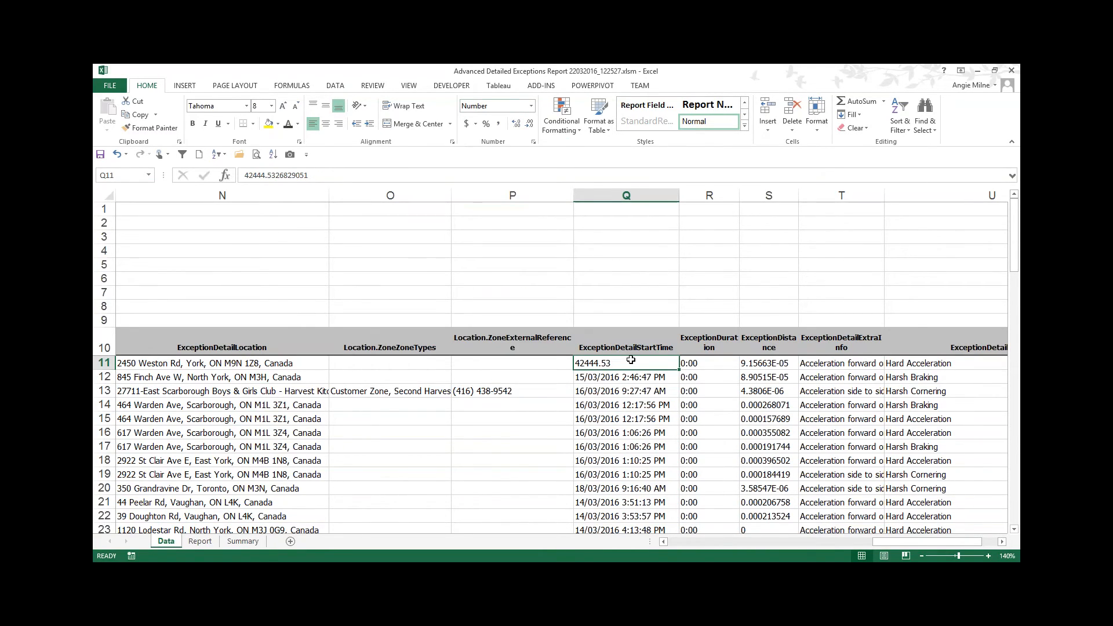
pyautogui.click(117, 154)
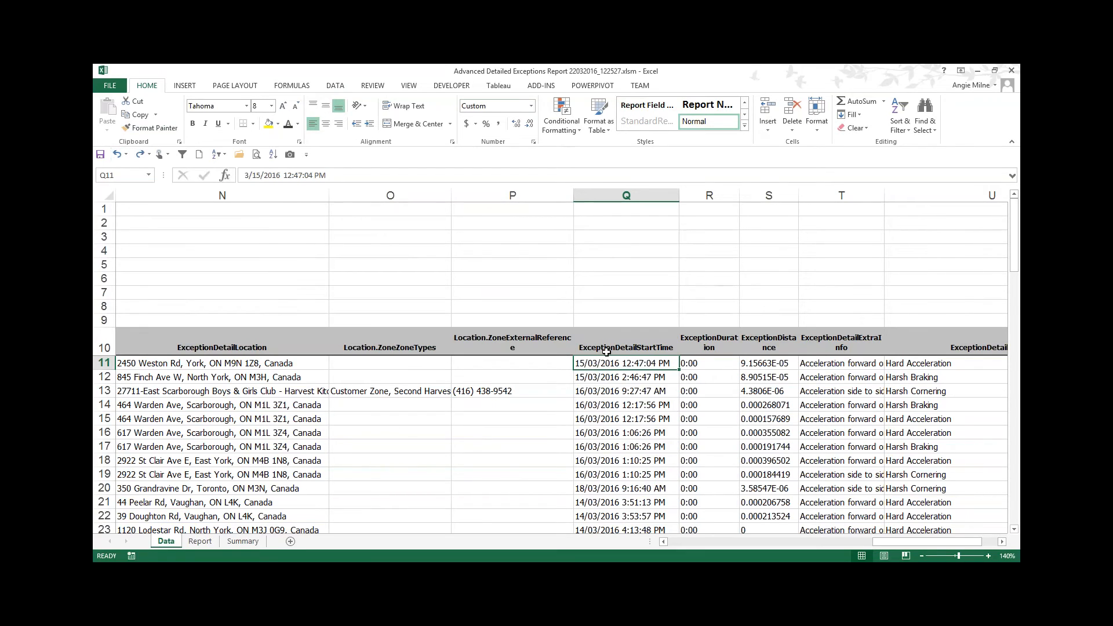
# Step: On the Report sheet, copy the date formatting from D6 onto D5 with Format Painter
pyautogui.click(201, 542)
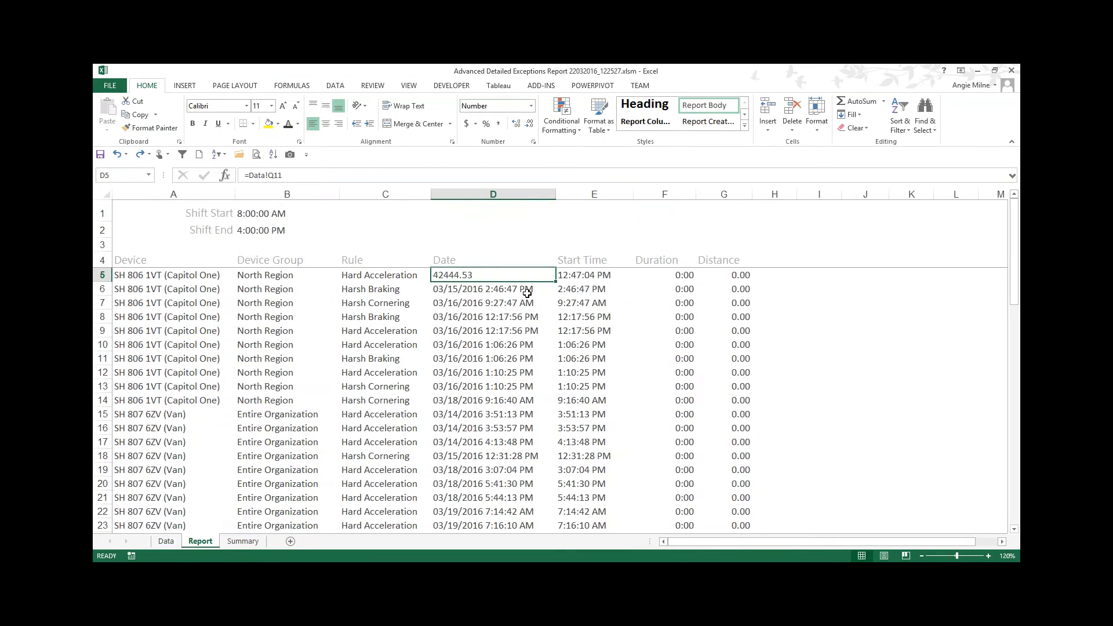
pyautogui.click(497, 290)
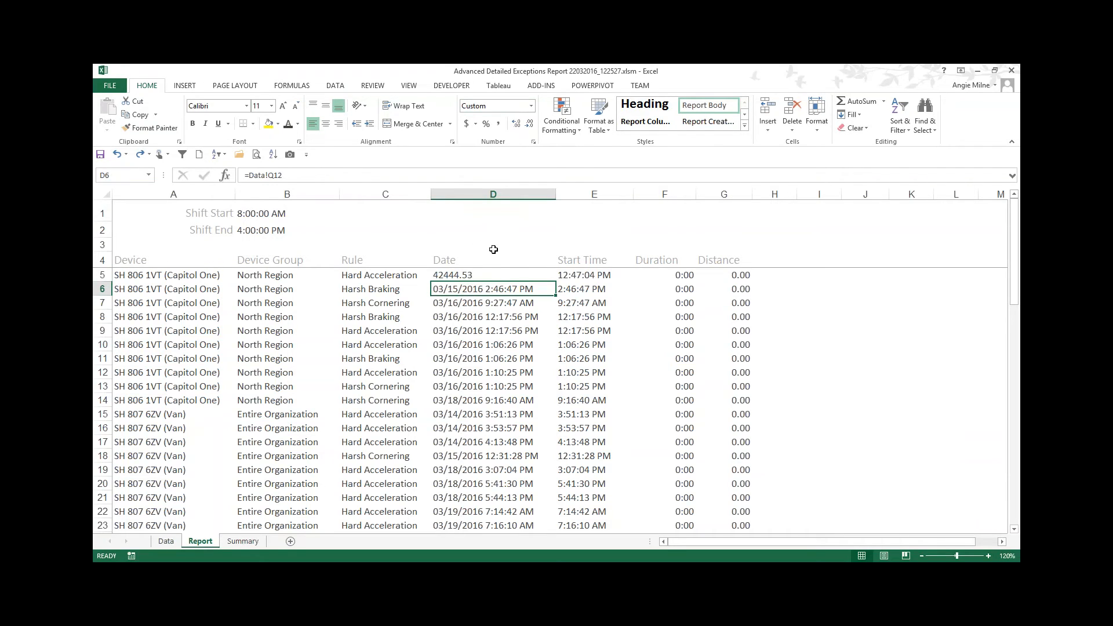
pyautogui.click(531, 109)
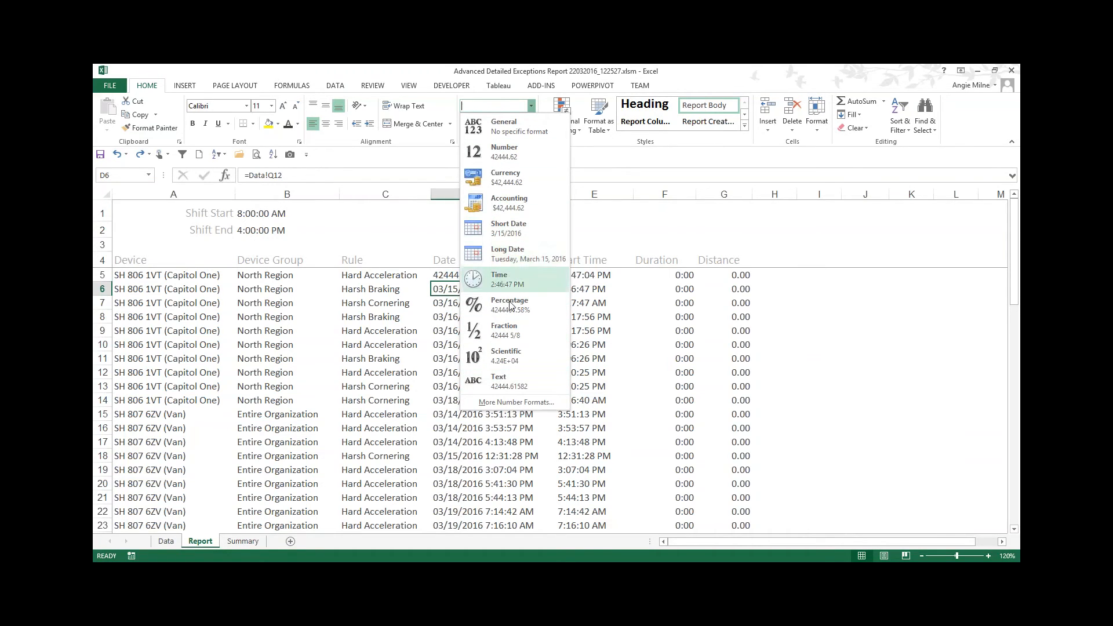
pyautogui.click(606, 278)
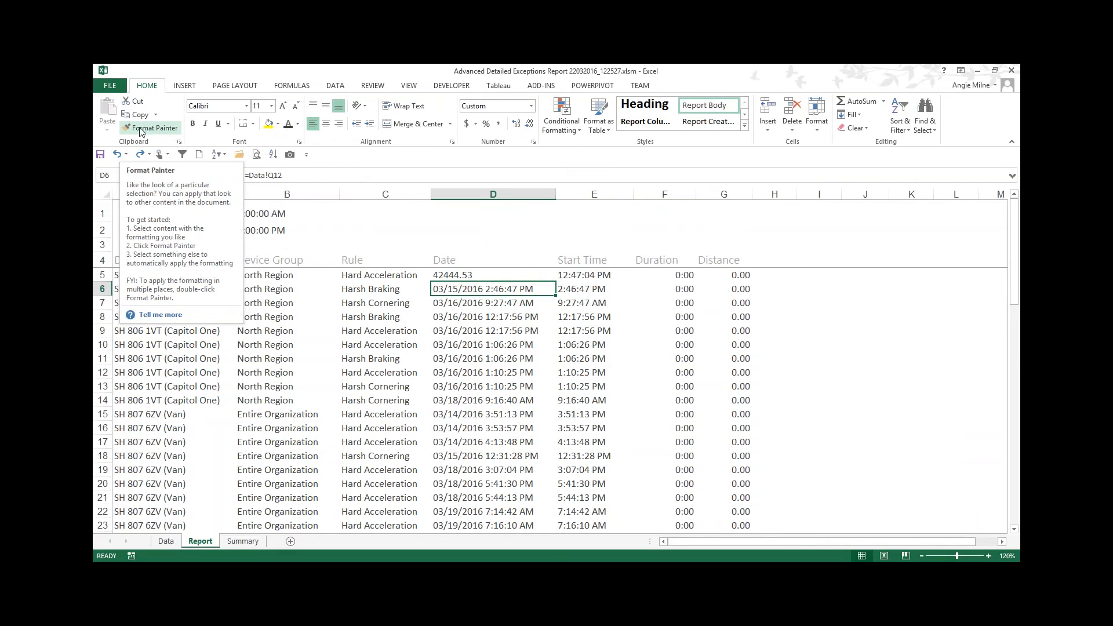
pyautogui.click(168, 129)
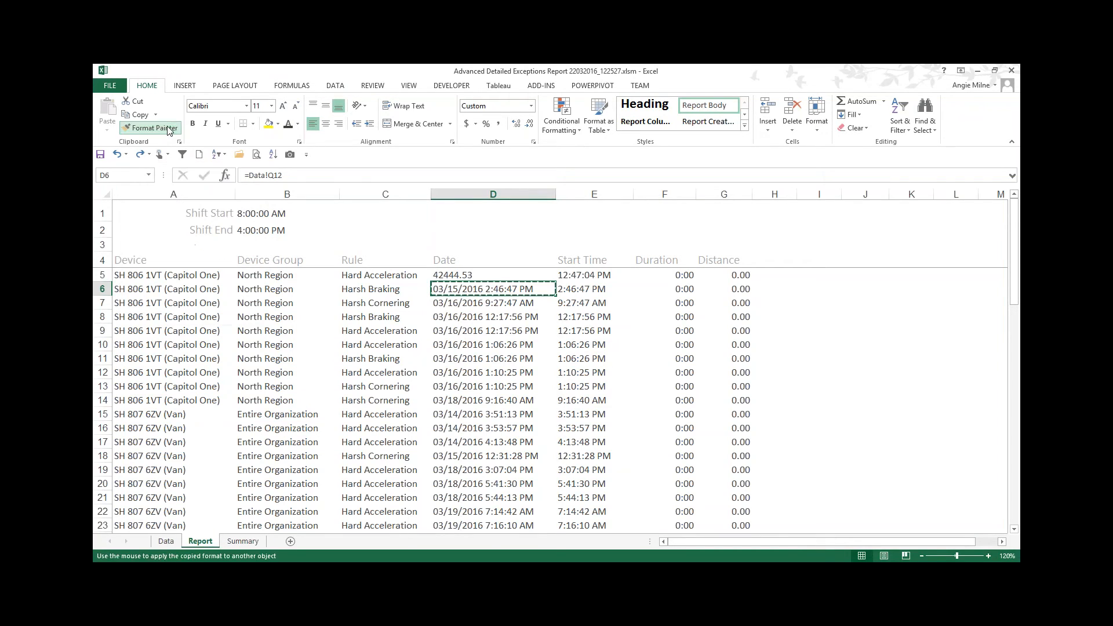
pyautogui.click(446, 274)
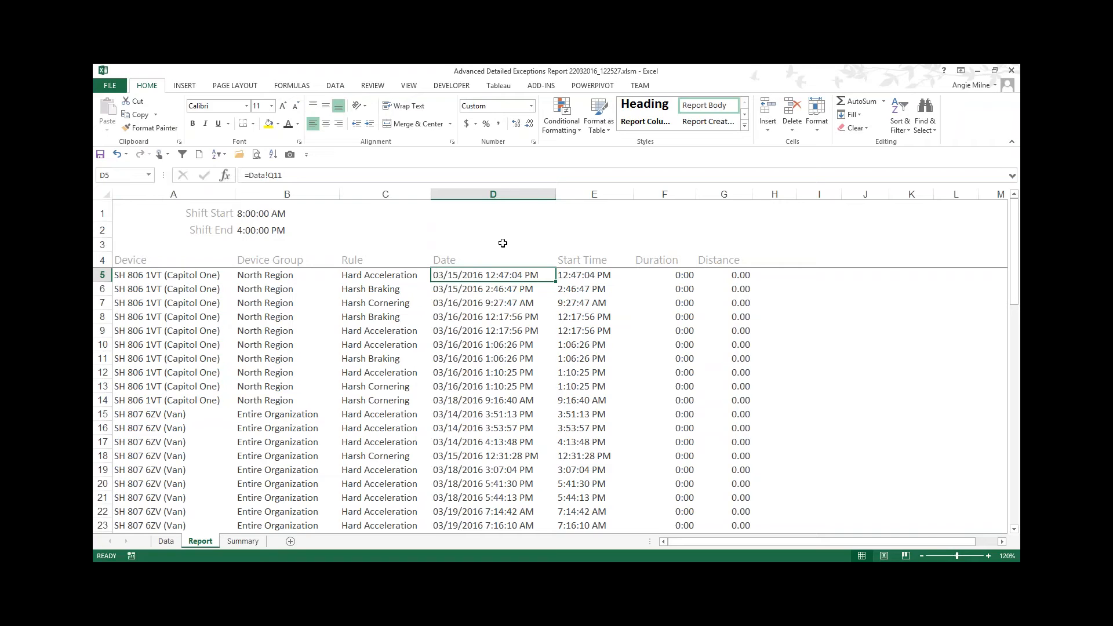
# Step: Wrap D5's formula in INT as =INT(Data!Q11) and fill it down to row 11
pyautogui.click(988, 555)
pyautogui.click(988, 556)
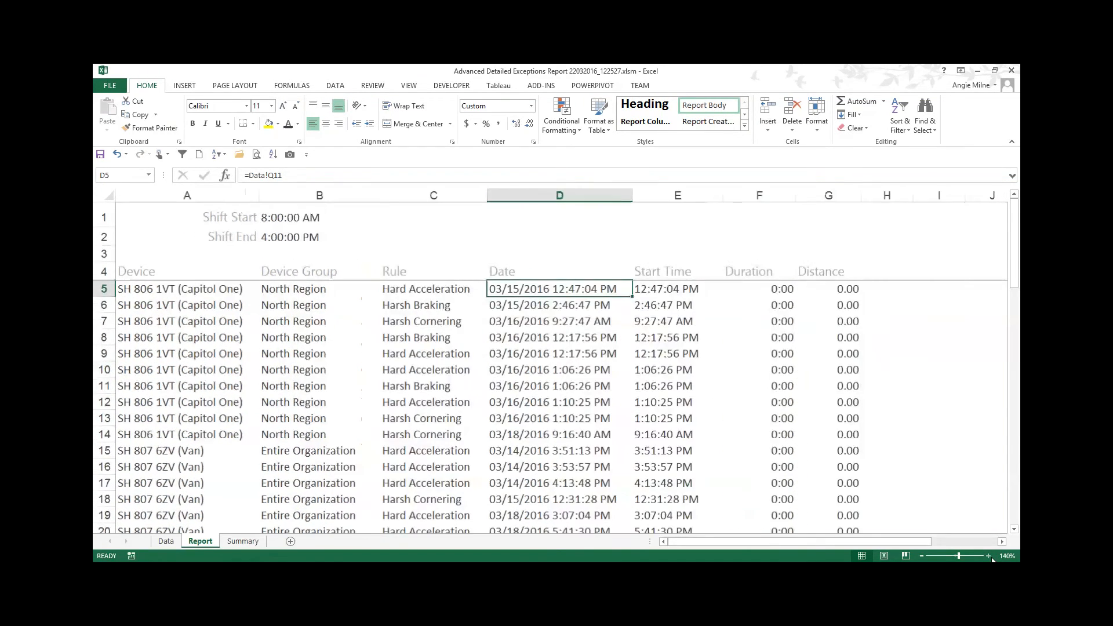
pyautogui.click(989, 556)
pyautogui.click(989, 555)
pyautogui.click(989, 555)
pyautogui.press('F2')
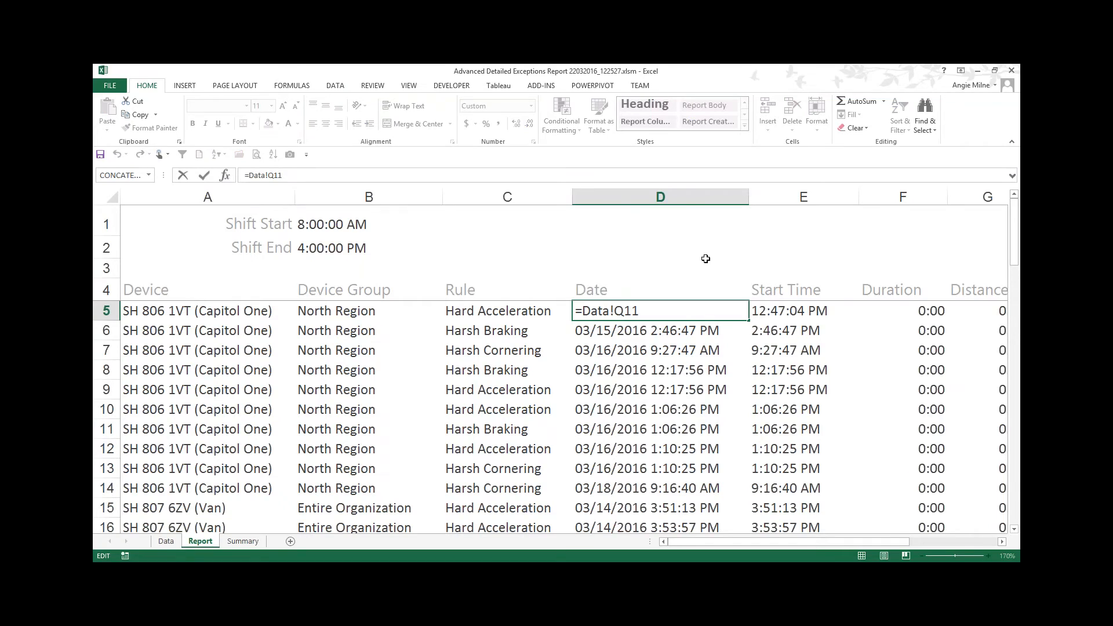
pyautogui.write('INT')
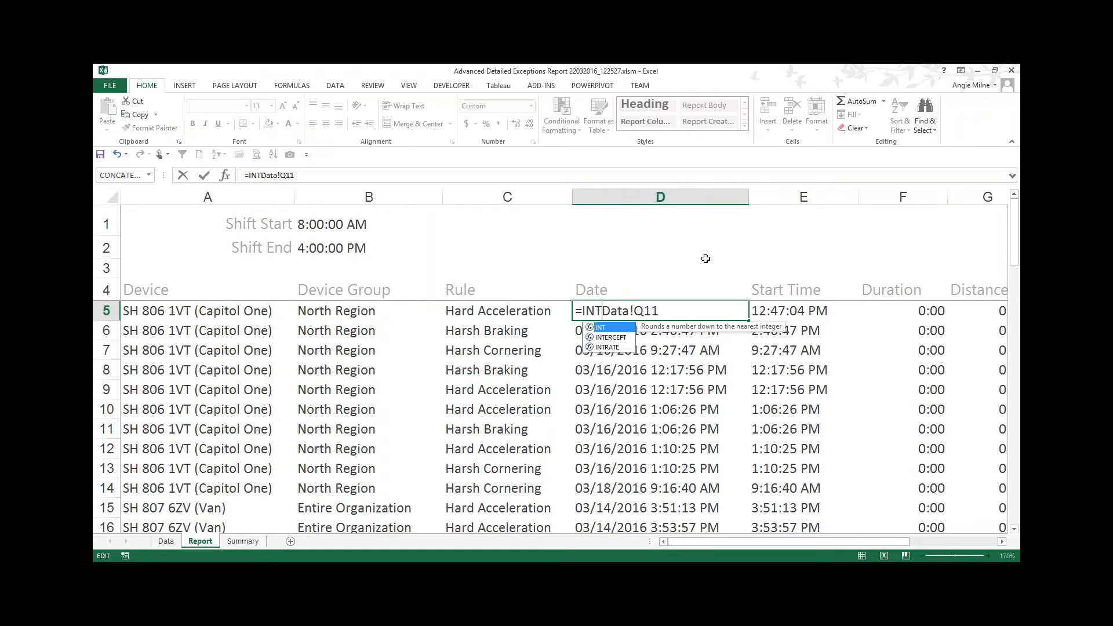
pyautogui.write('(')
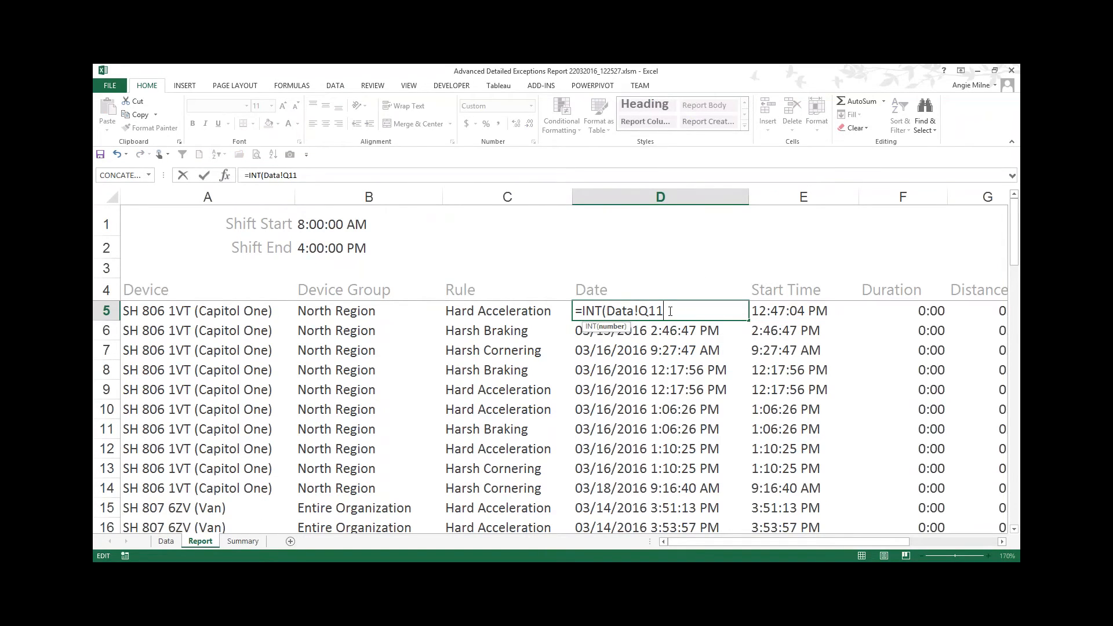
pyautogui.write(')')
pyautogui.press('Return')
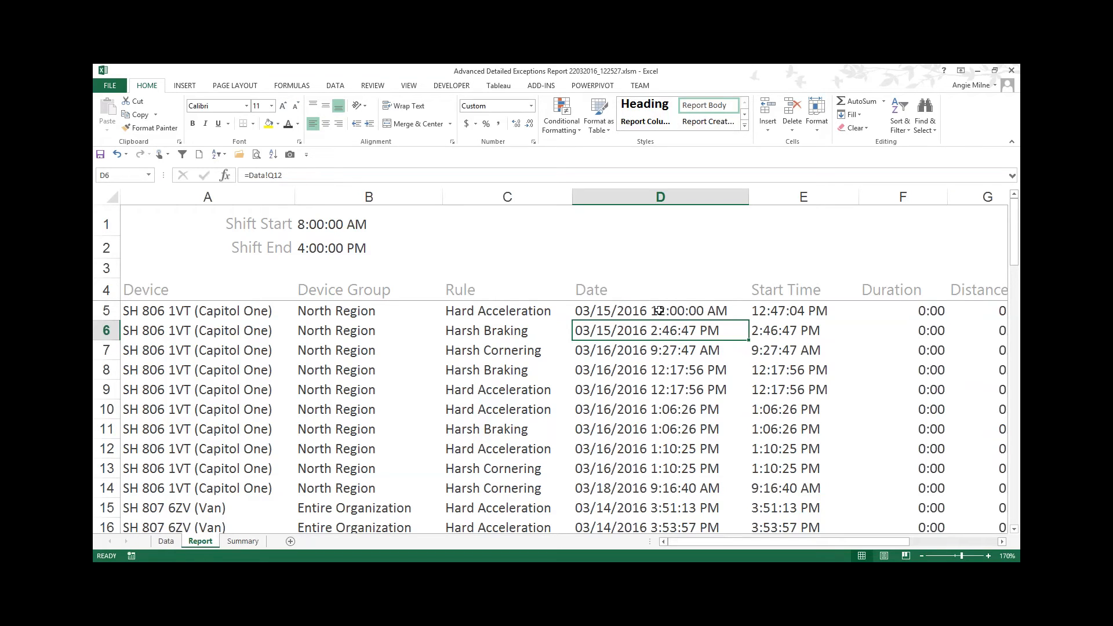
pyautogui.click(680, 311)
pyautogui.moveTo(748, 321); pyautogui.dragTo(730, 438)
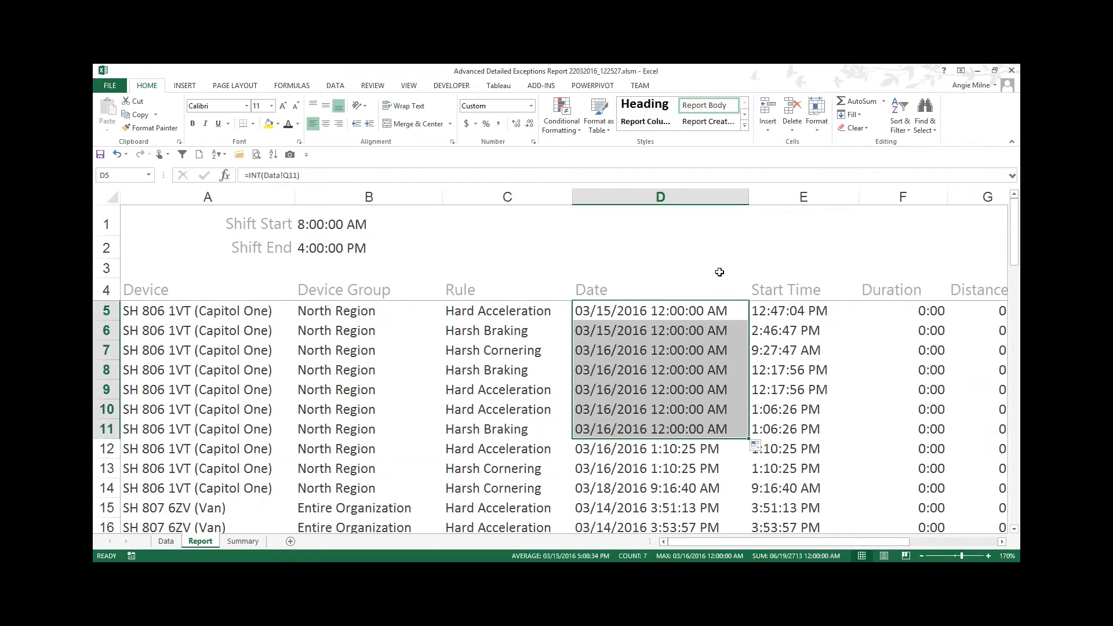
# Step: Display D5:D11 as Number with eight decimal places to inspect the values, then revert the formatting
pyautogui.click(531, 106)
pyautogui.click(517, 151)
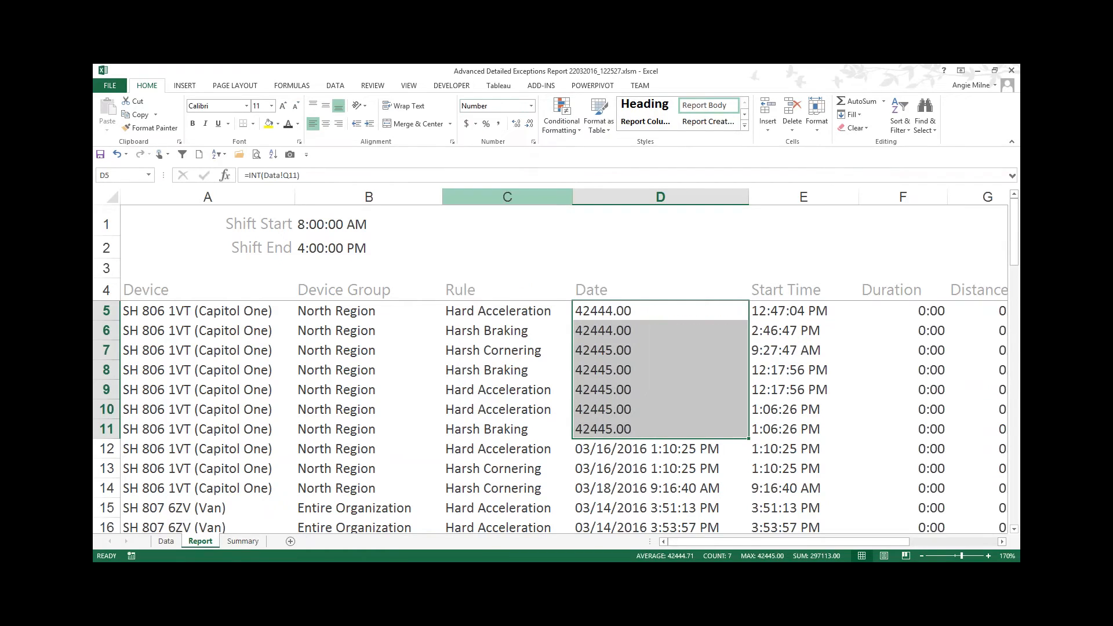
pyautogui.click(529, 124)
pyautogui.click(518, 125)
pyautogui.click(518, 125)
pyautogui.click(518, 126)
pyautogui.click(518, 126)
pyautogui.click(519, 125)
pyautogui.click(518, 125)
pyautogui.click(518, 125)
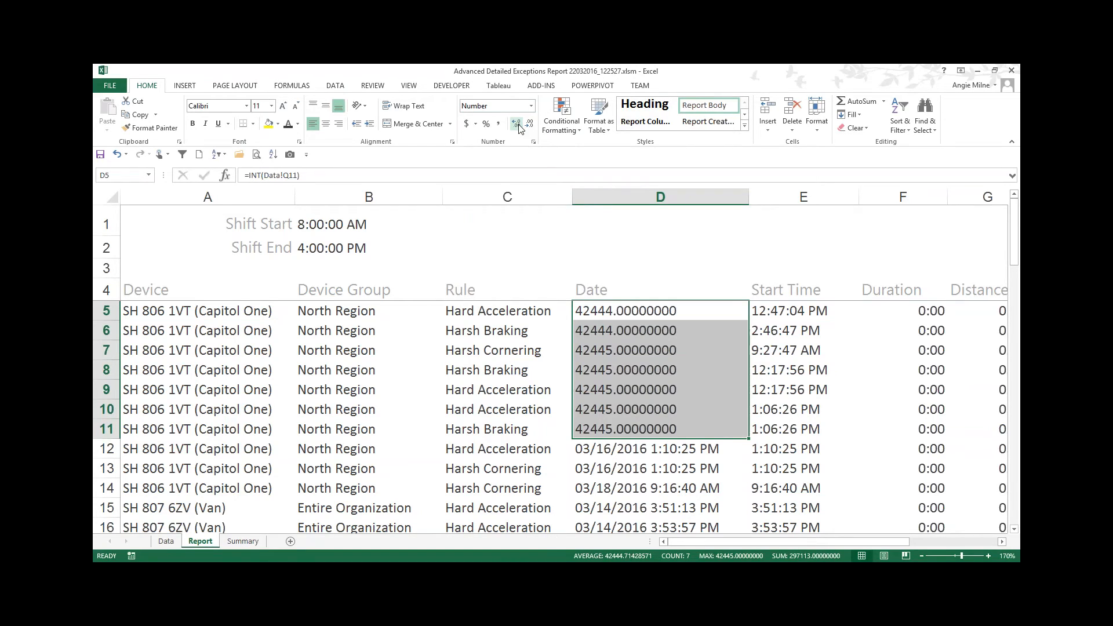
pyautogui.click(655, 451)
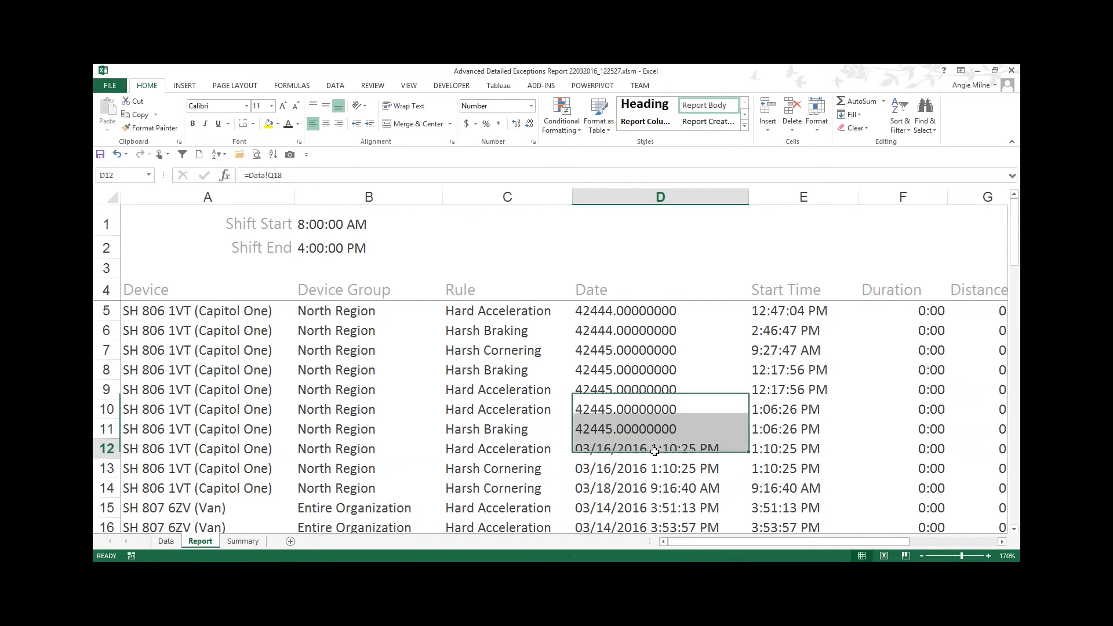
pyautogui.click(151, 127)
pyautogui.moveTo(661, 432)
pyautogui.mouseDown()
pyautogui.moveTo(666, 311)
pyautogui.moveTo(685, 311)
pyautogui.mouseUp()
pyautogui.click(744, 316)
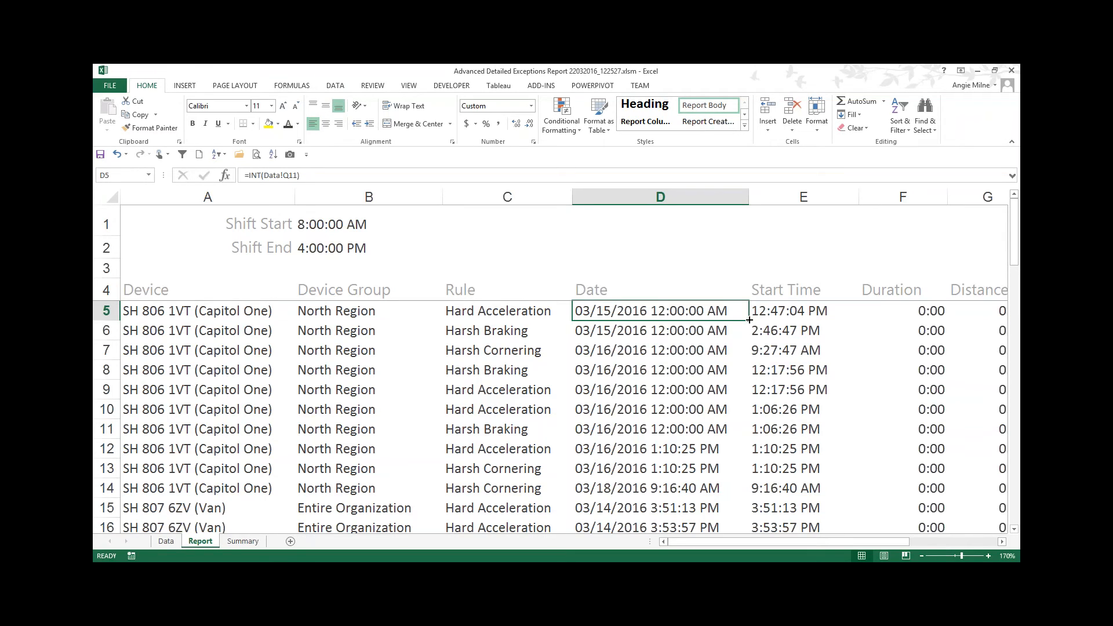
# Step: Fill the INT formula down the entire Date column and format the column as Short Date
pyautogui.doubleClick(749, 320)
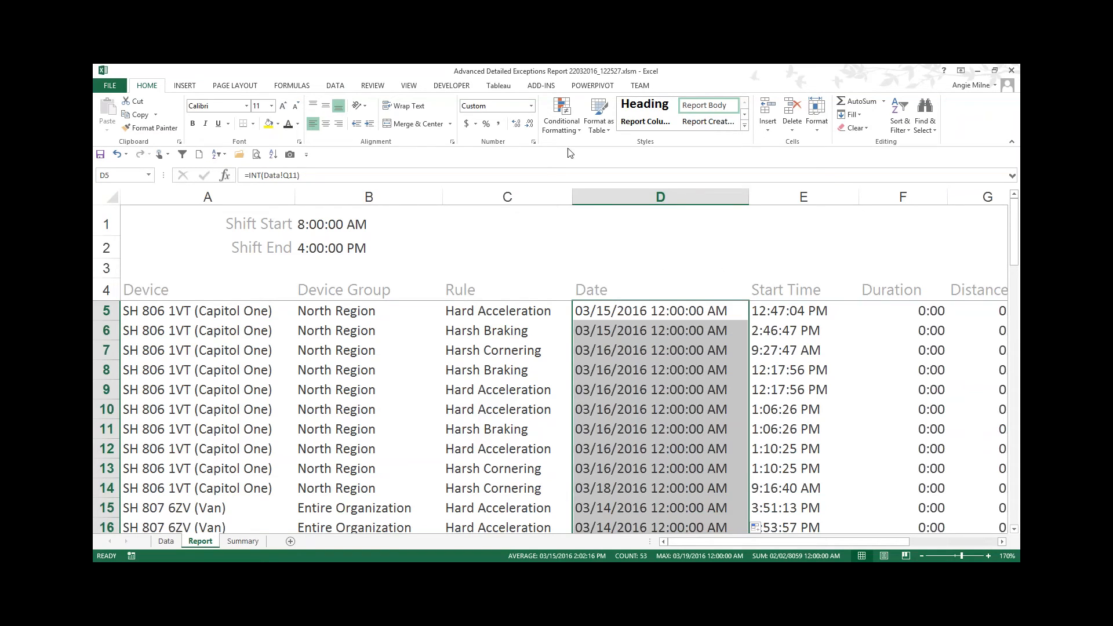
pyautogui.click(530, 105)
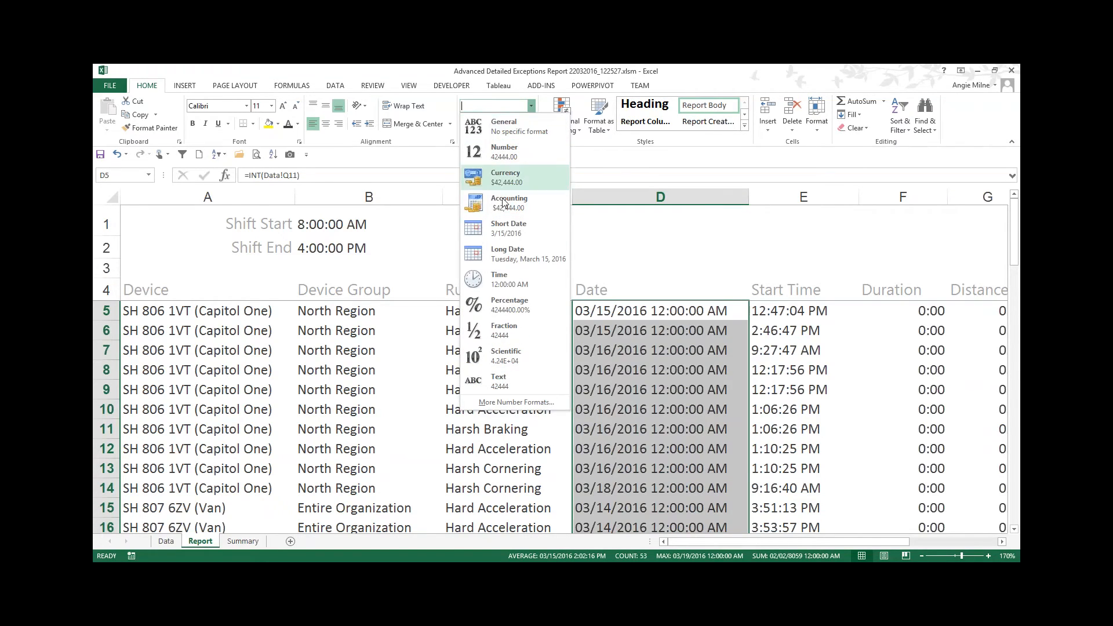
pyautogui.click(518, 232)
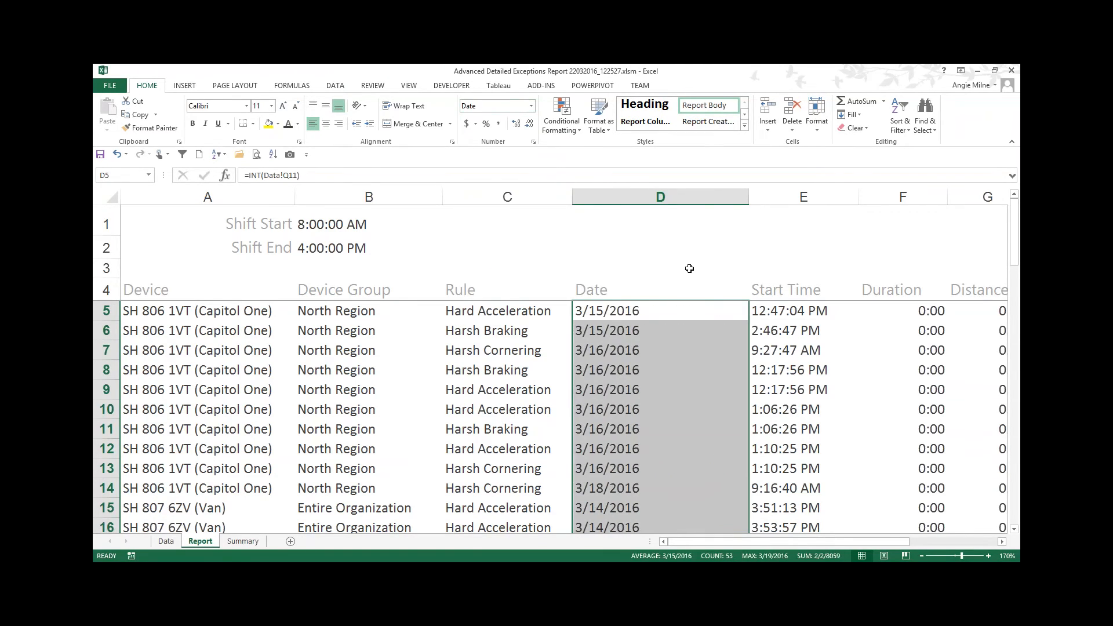
pyautogui.click(689, 268)
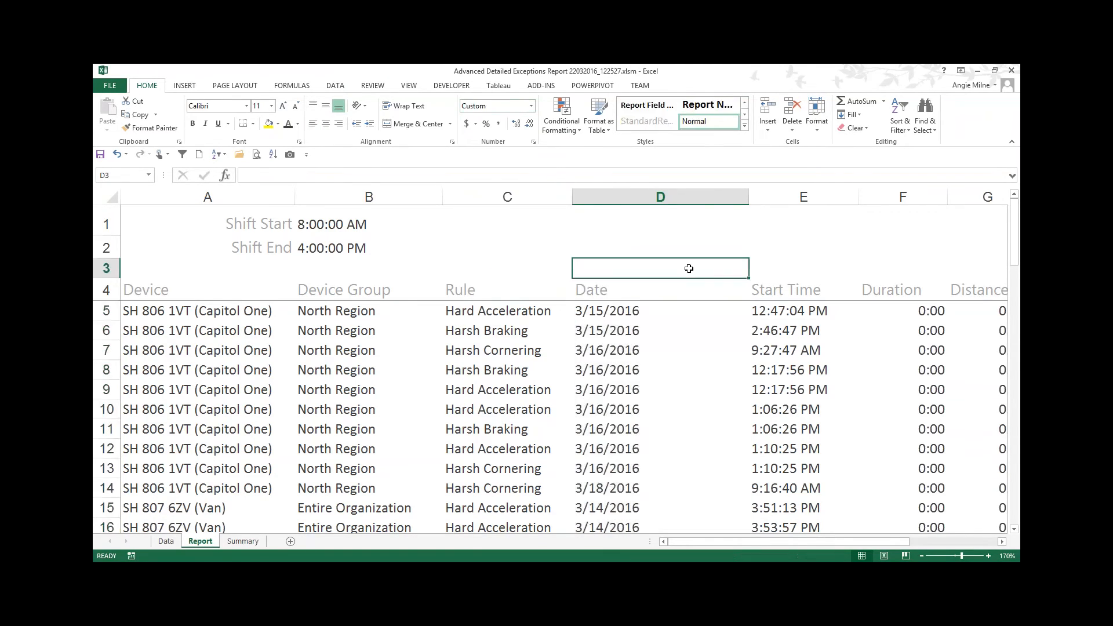
pyautogui.click(648, 310)
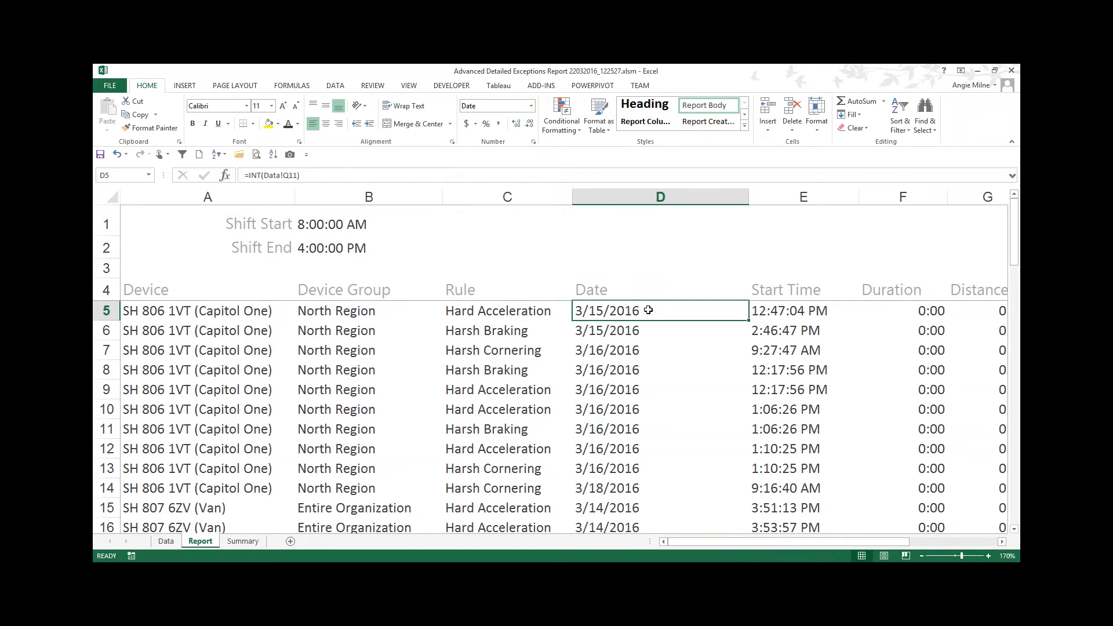
# Step: Apply the custom mm/dd/yyyy h:mm:ss AM/PM format to Start Time cell E5 and autofit its column
pyautogui.click(789, 310)
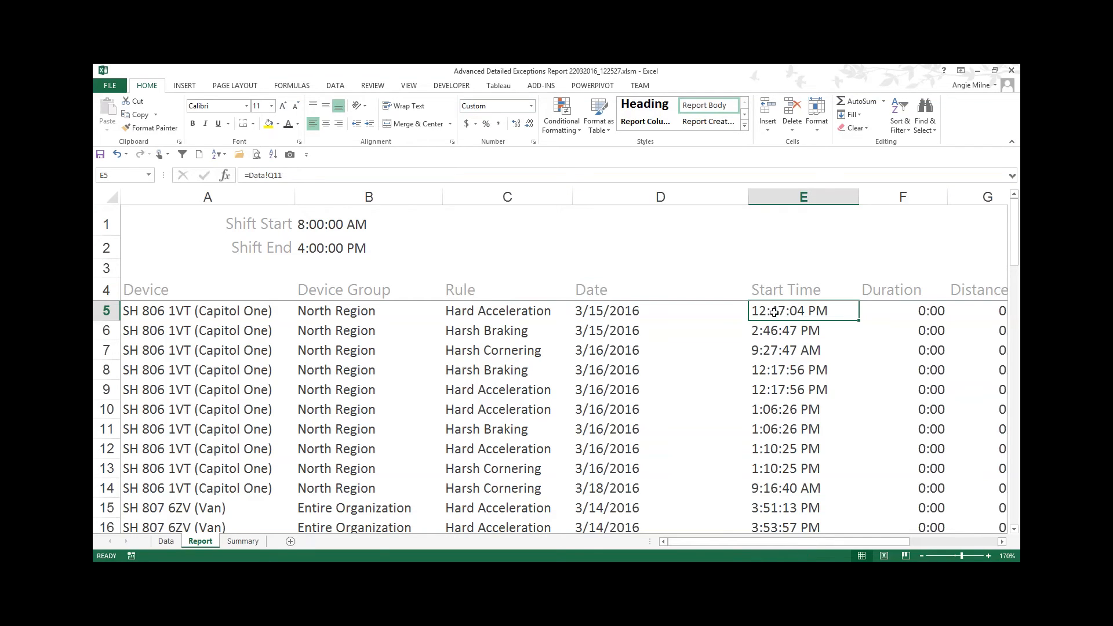
pyautogui.click(531, 107)
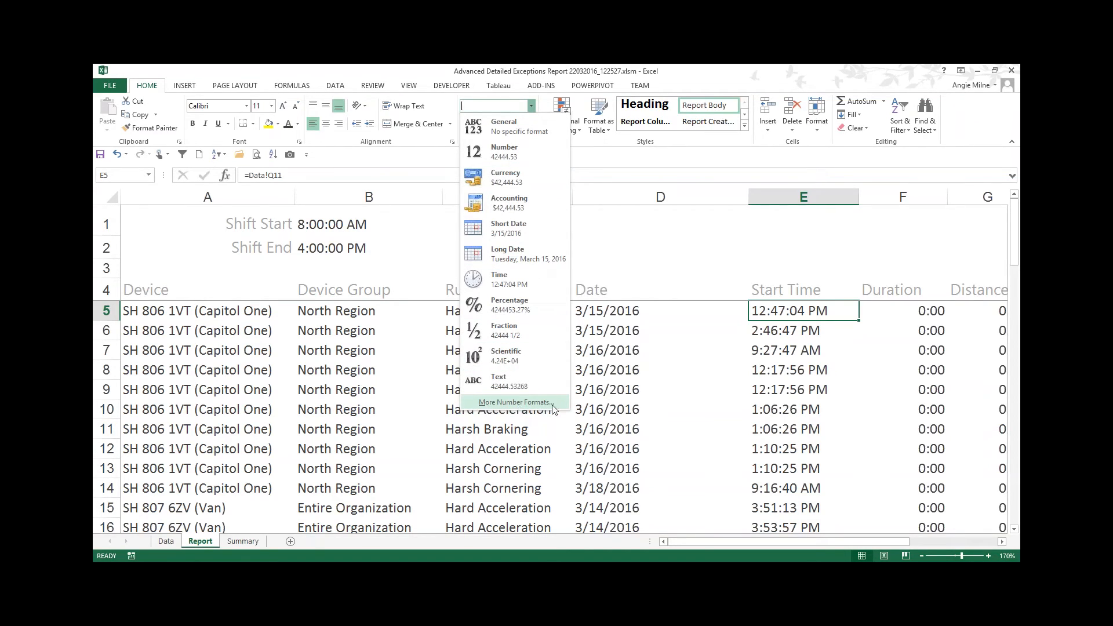
pyautogui.click(538, 409)
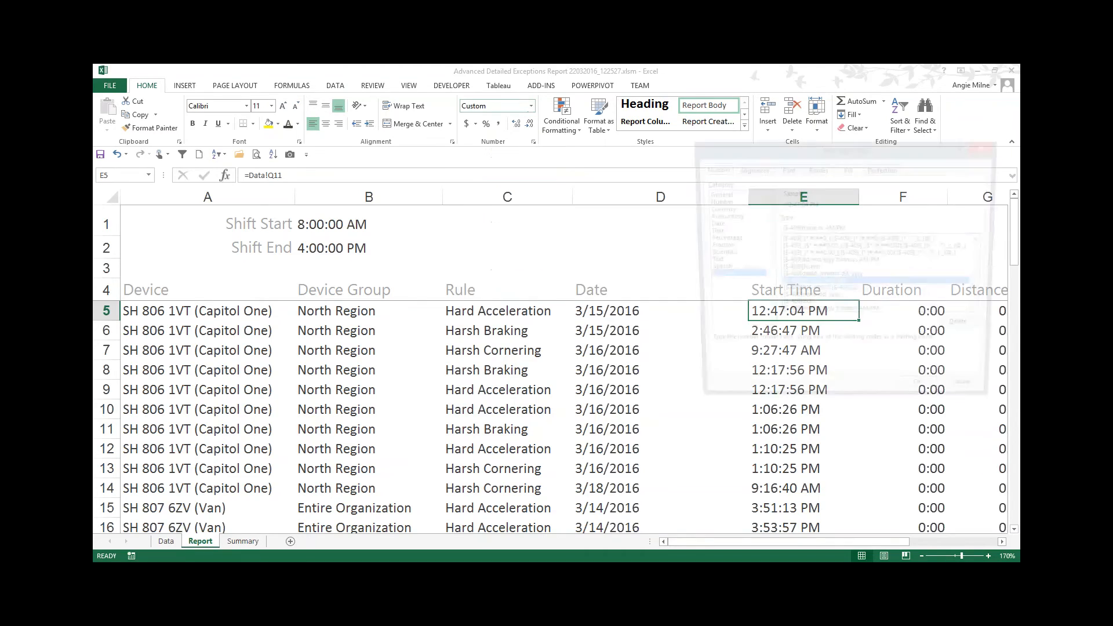
pyautogui.moveTo(829, 147); pyautogui.dragTo(620, 179)
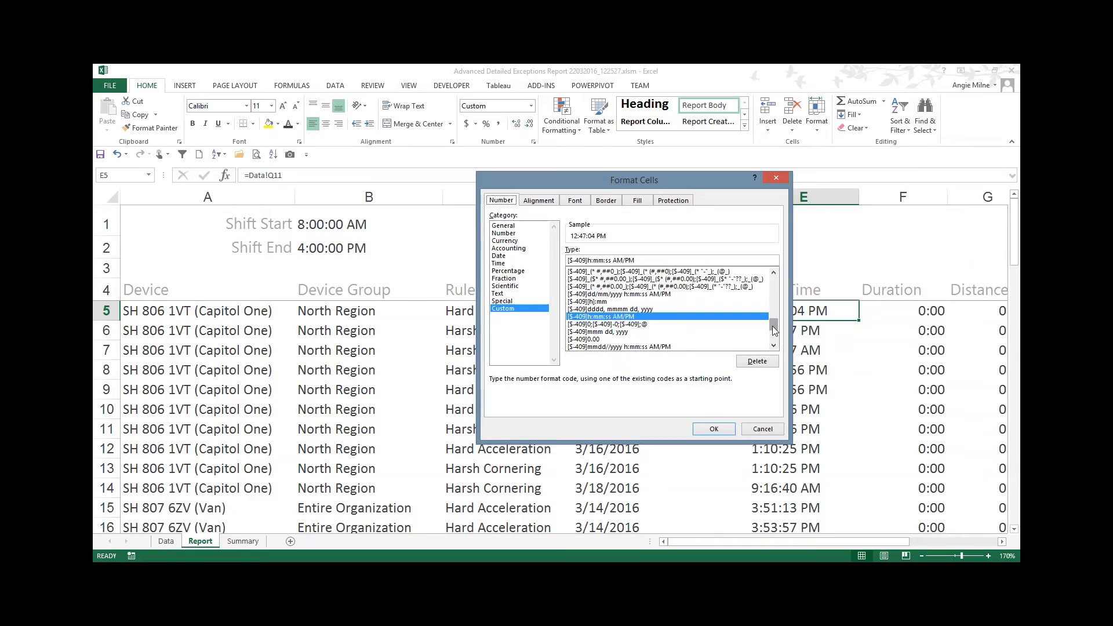
pyautogui.scroll(-3, 775, 346)
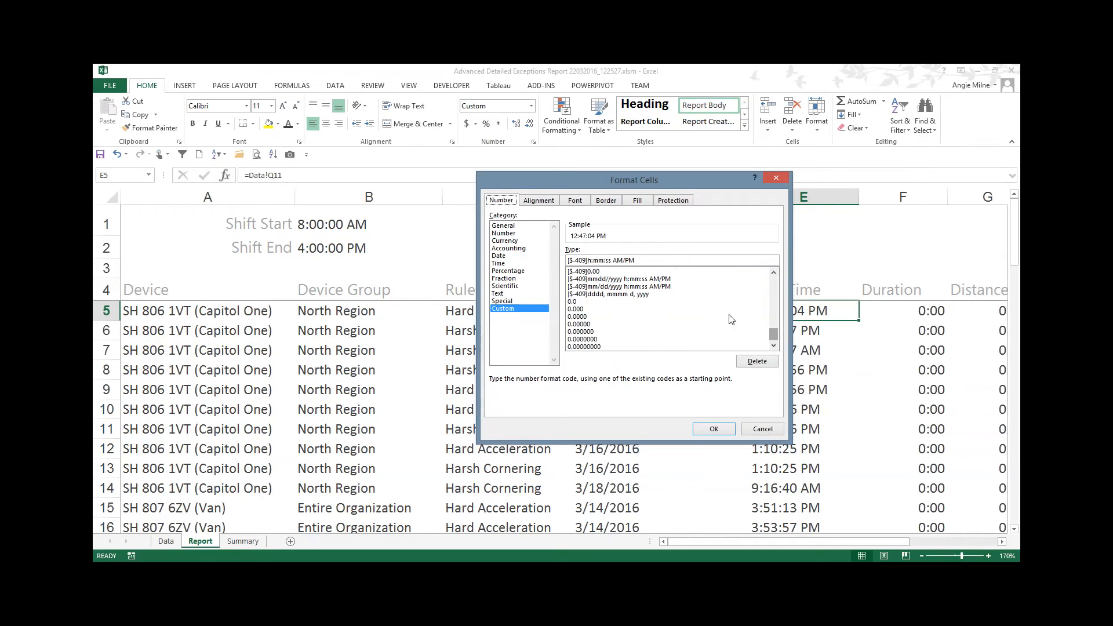
pyautogui.click(600, 287)
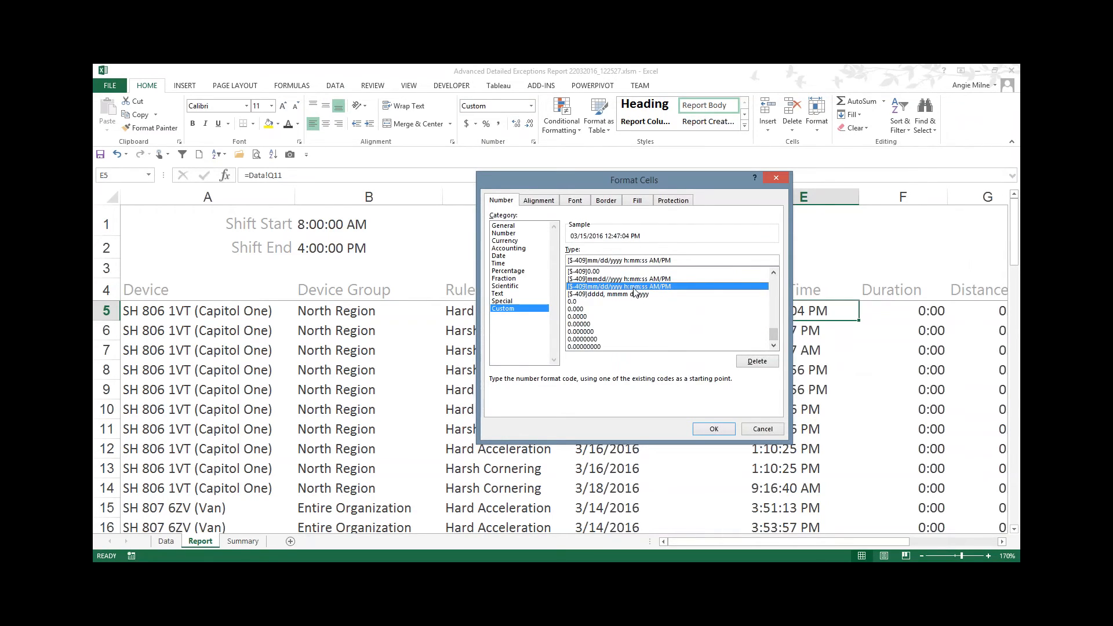
pyautogui.click(714, 429)
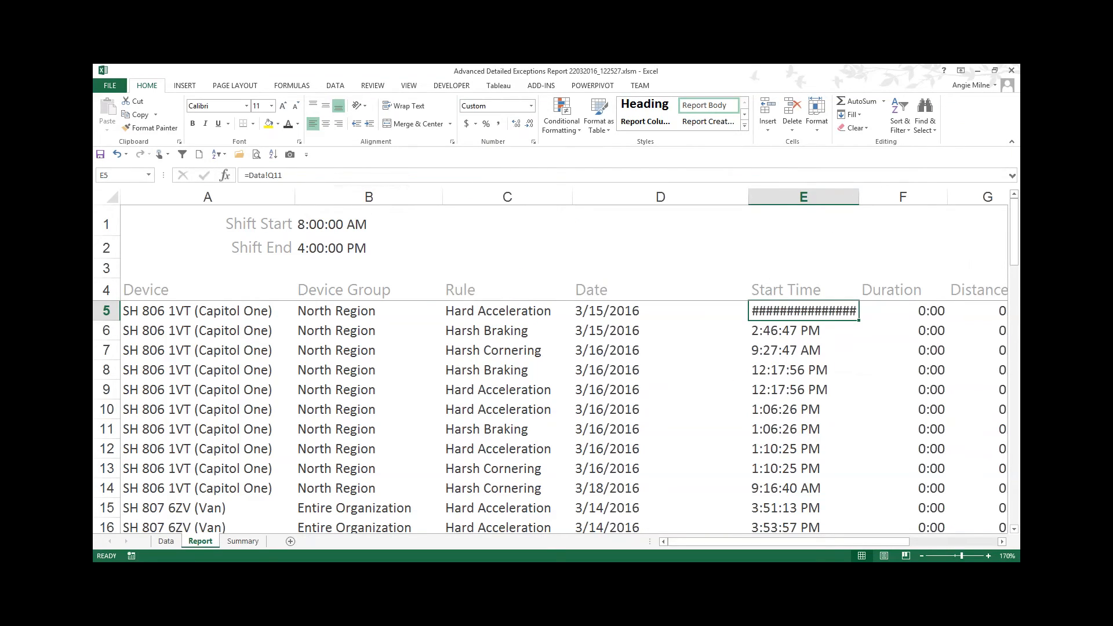
pyautogui.doubleClick(858, 197)
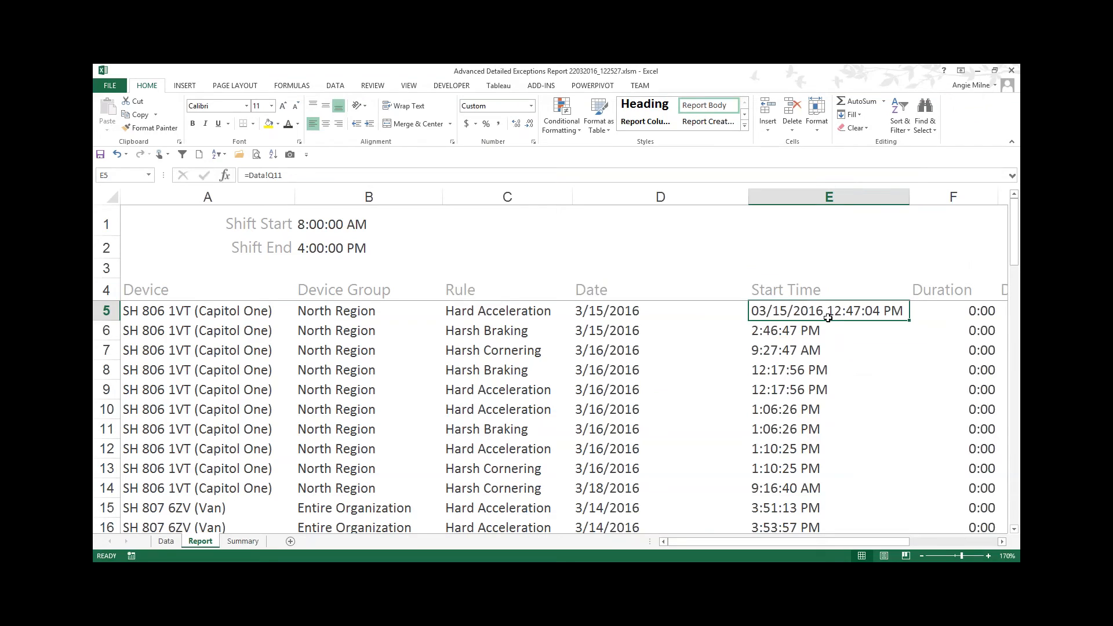
# Step: Show E5 as a Number to inspect its serial value, then undo that format change
pyautogui.click(531, 106)
pyautogui.click(521, 151)
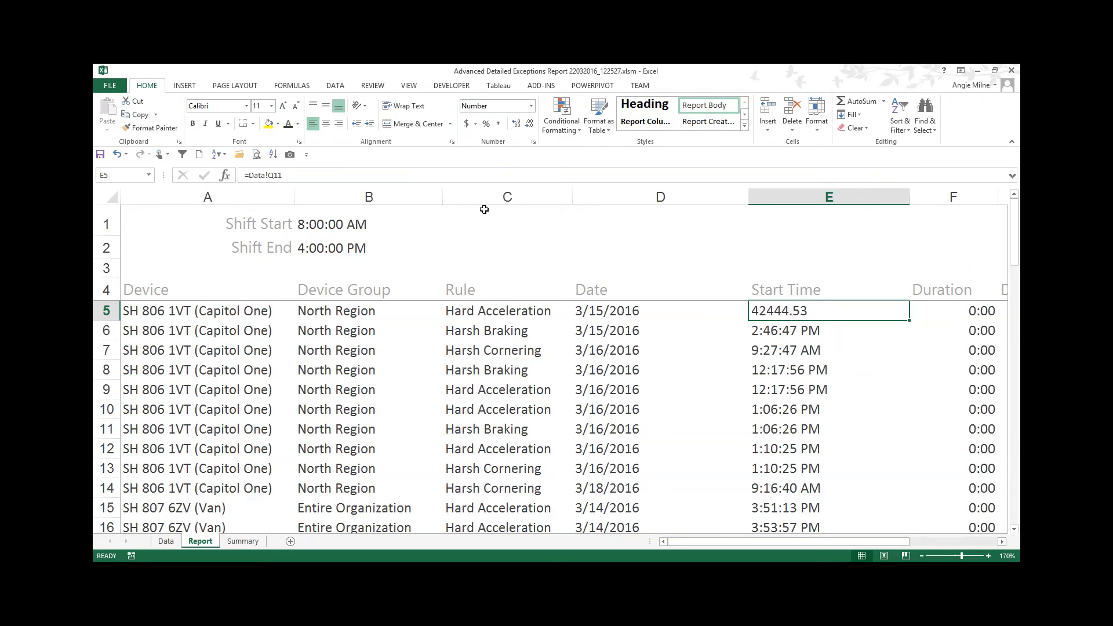
pyautogui.click(116, 154)
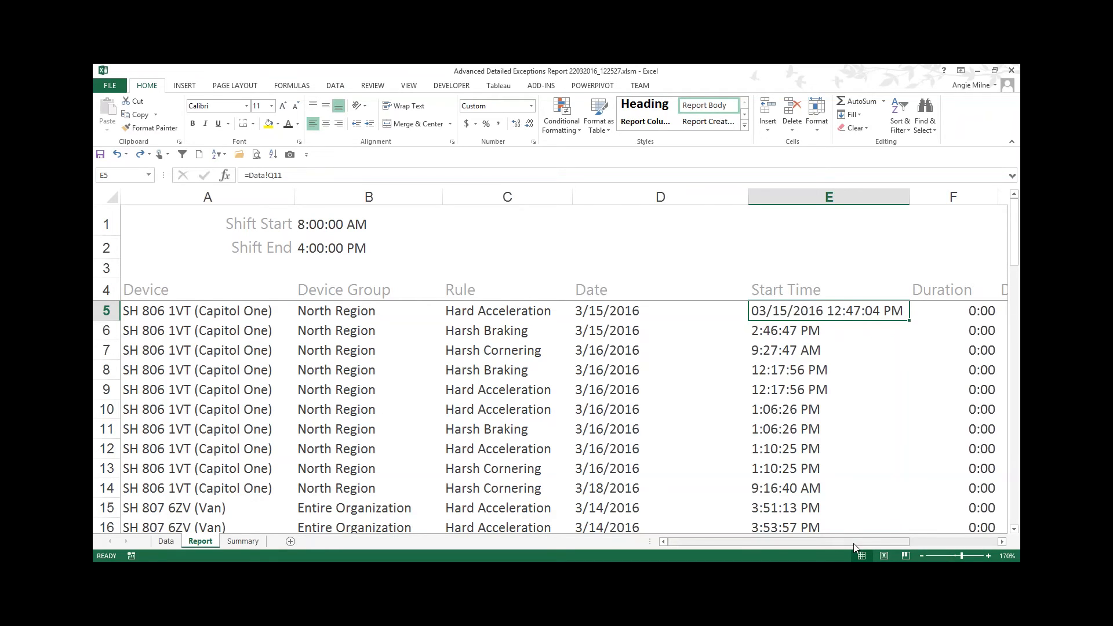
# Step: Wrap E5's formula in MOD as =MOD(Data!Q11,1) to keep only the time portion
pyautogui.moveTo(858, 542); pyautogui.dragTo(878, 543)
pyautogui.doubleClick(599, 311)
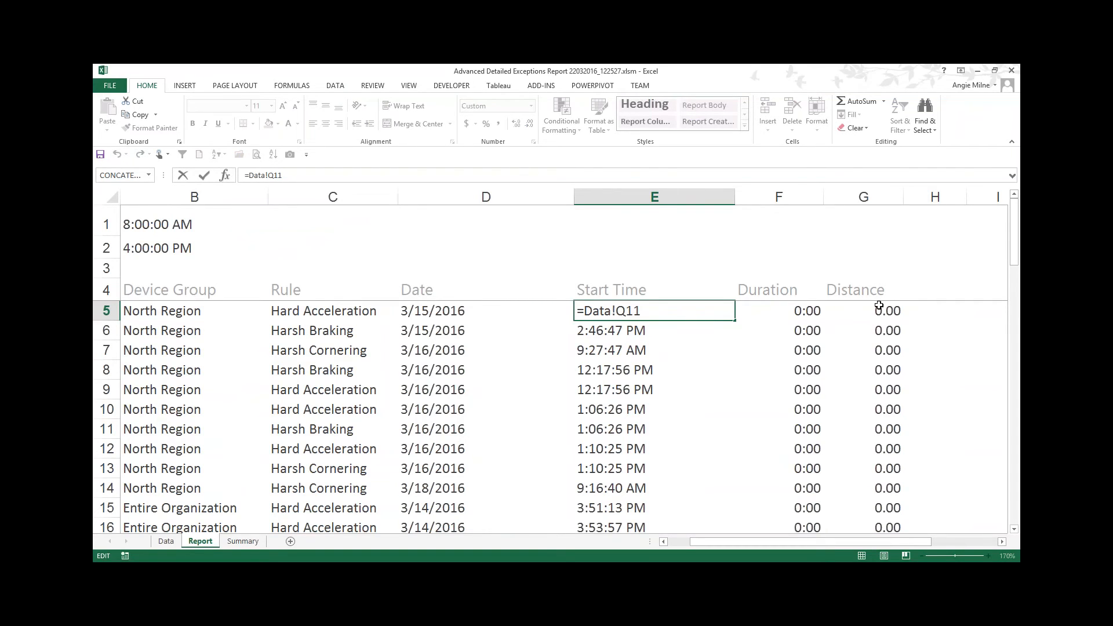
pyautogui.write('MOD')
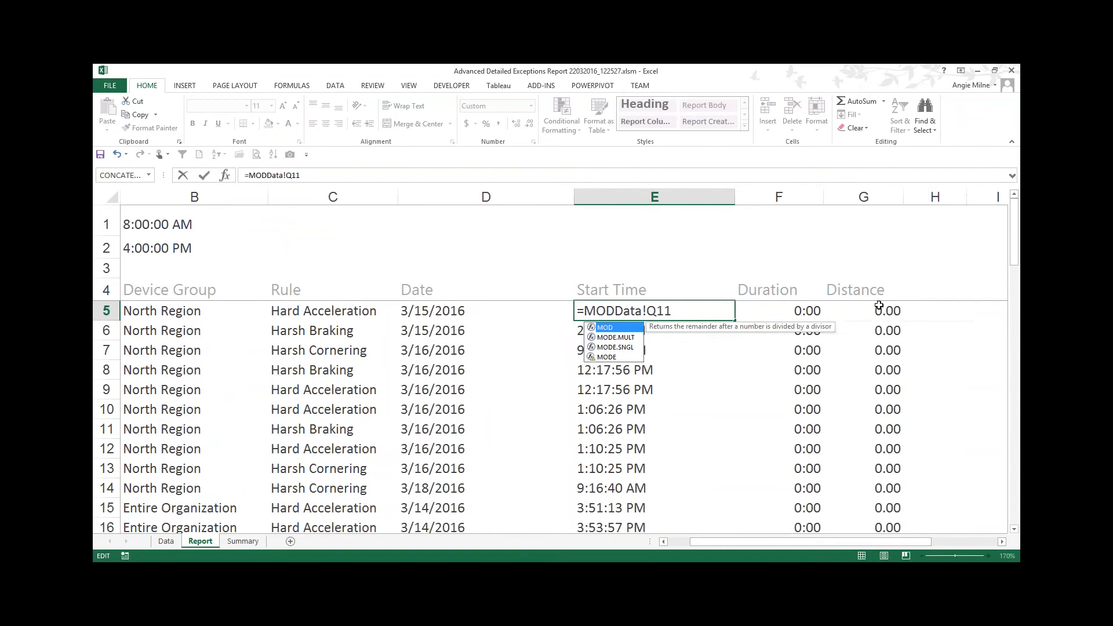
pyautogui.write('(')
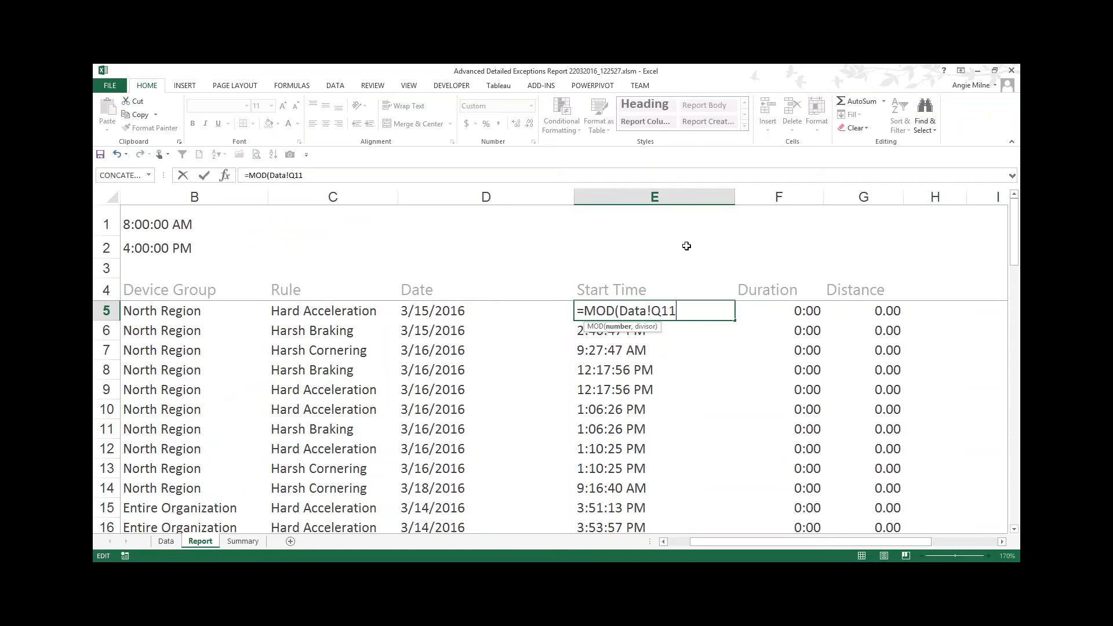
pyautogui.write(',1')
pyautogui.press('Return')
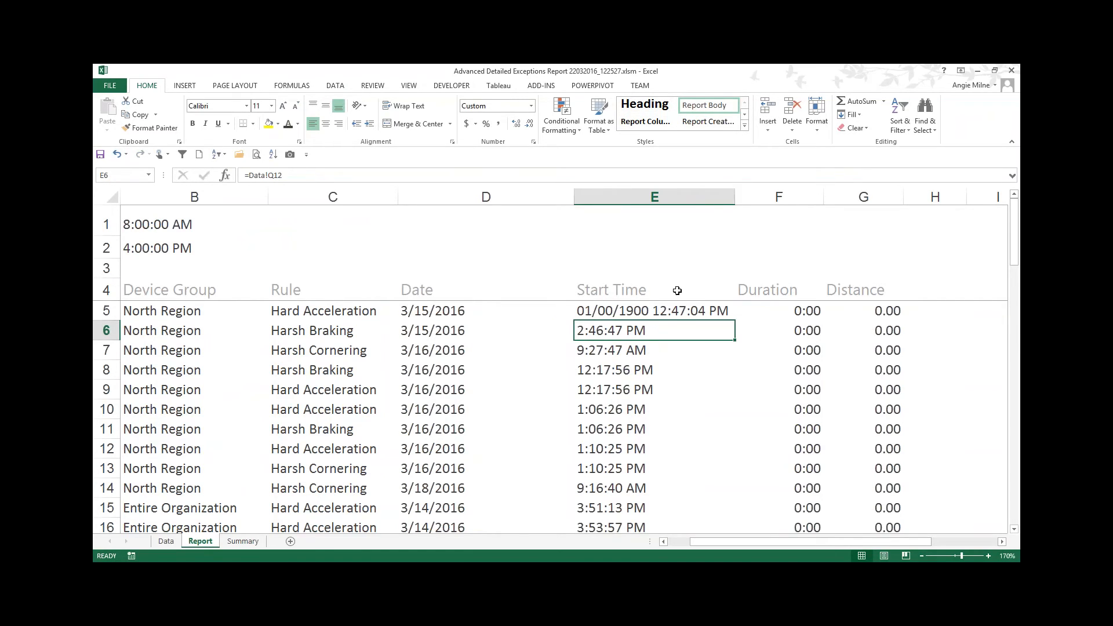
# Step: Fill E5's MOD formula down to row 10 and copy E11's time formatting onto E5:E10 with Format Painter
pyautogui.click(607, 313)
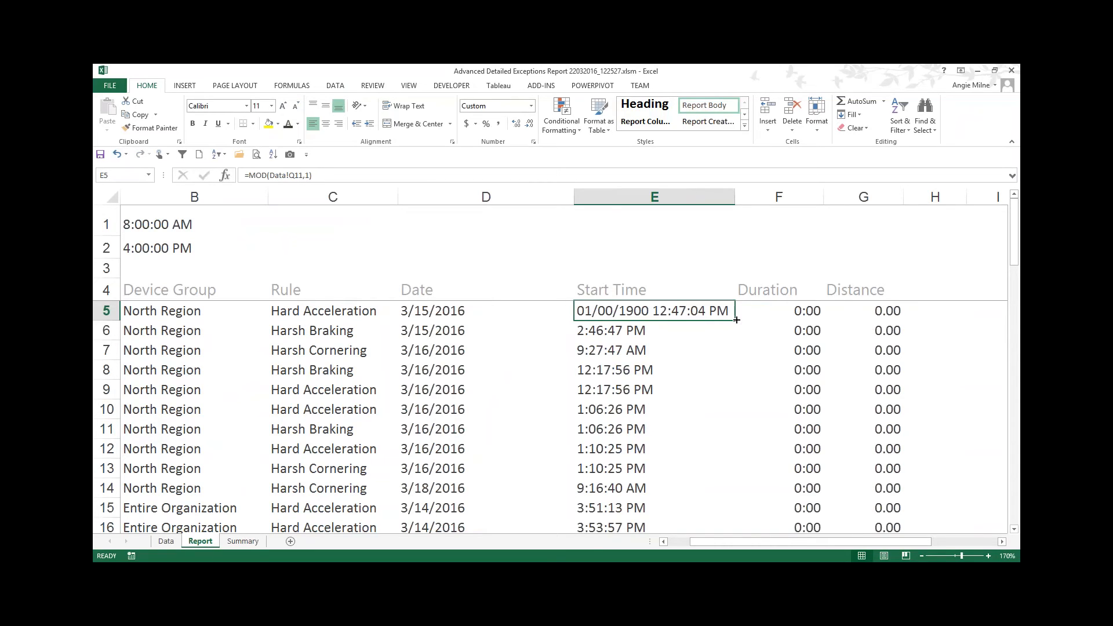
pyautogui.moveTo(736, 320); pyautogui.dragTo(729, 415)
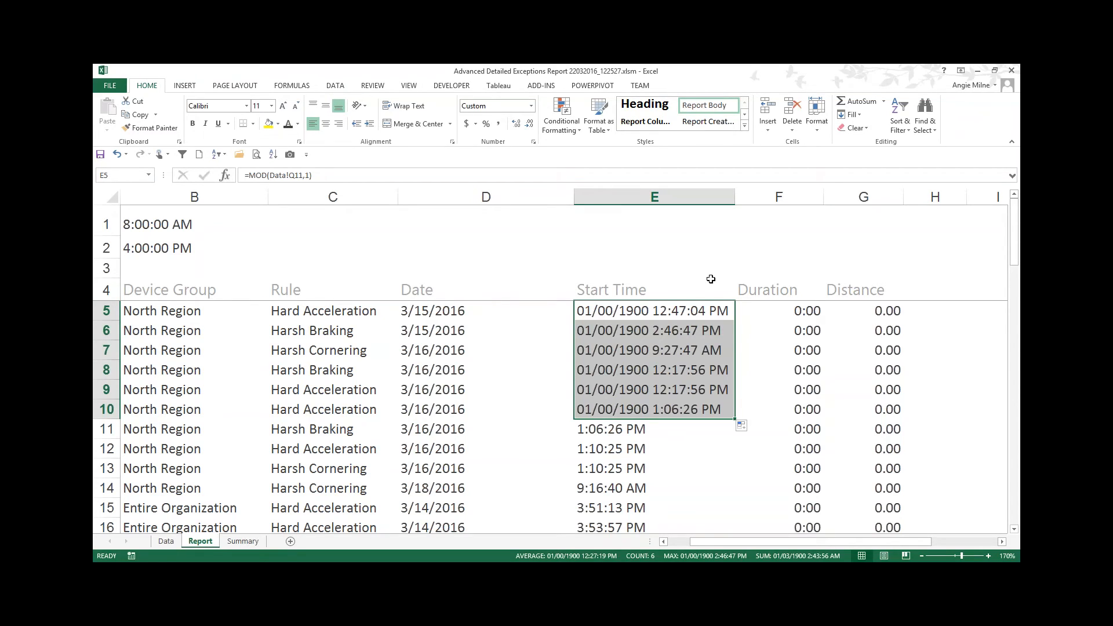
pyautogui.click(599, 430)
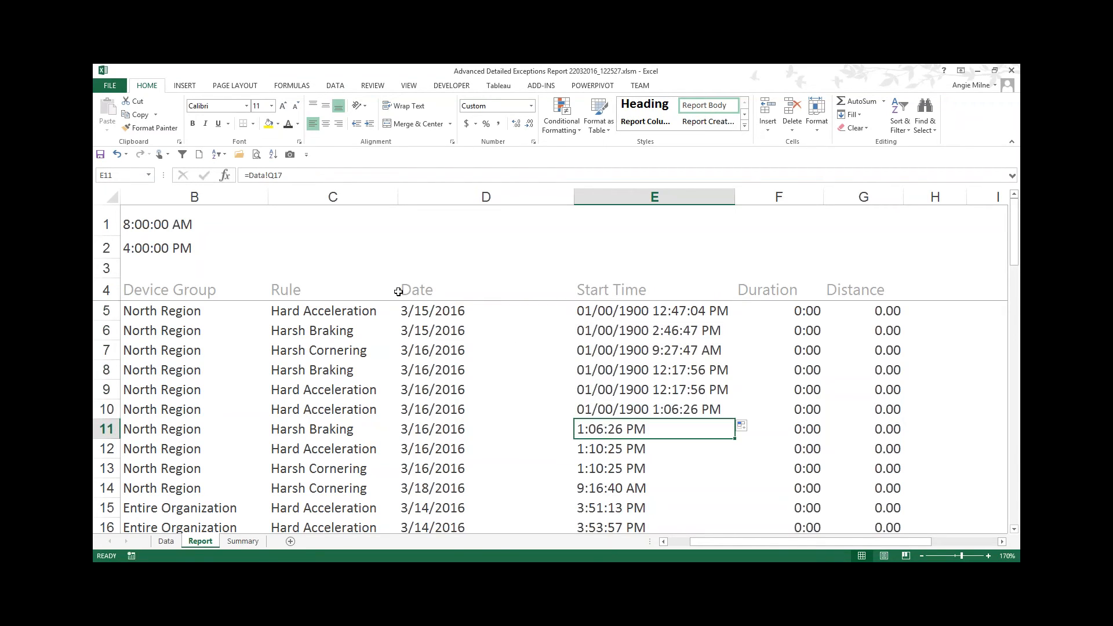
pyautogui.click(152, 128)
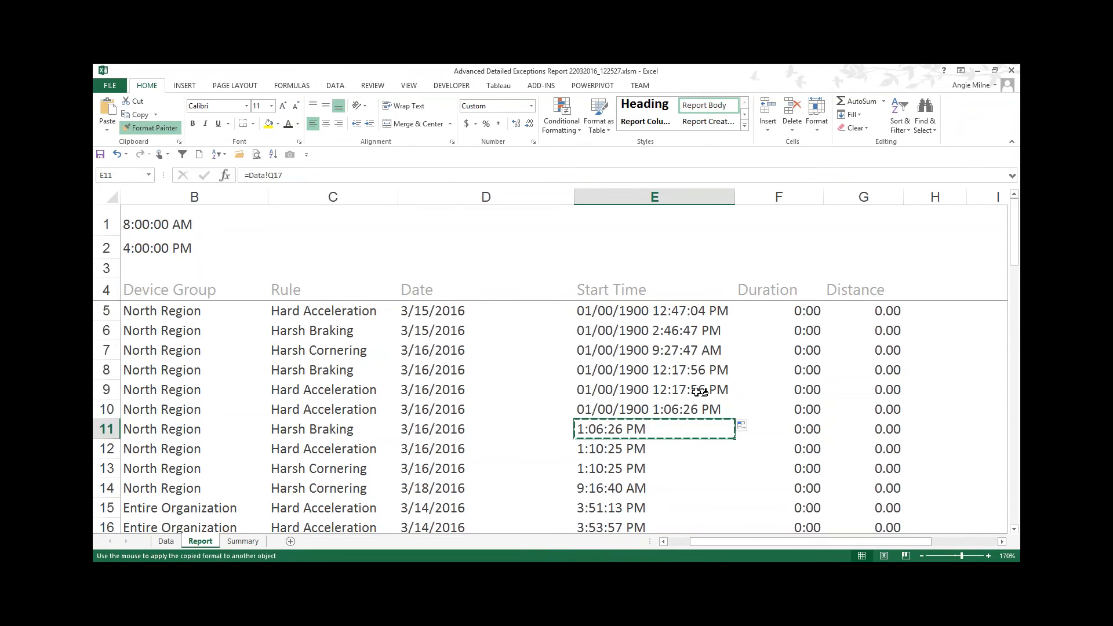
pyautogui.click(676, 405)
pyautogui.moveTo(675, 394); pyautogui.dragTo(672, 311)
pyautogui.click(667, 310)
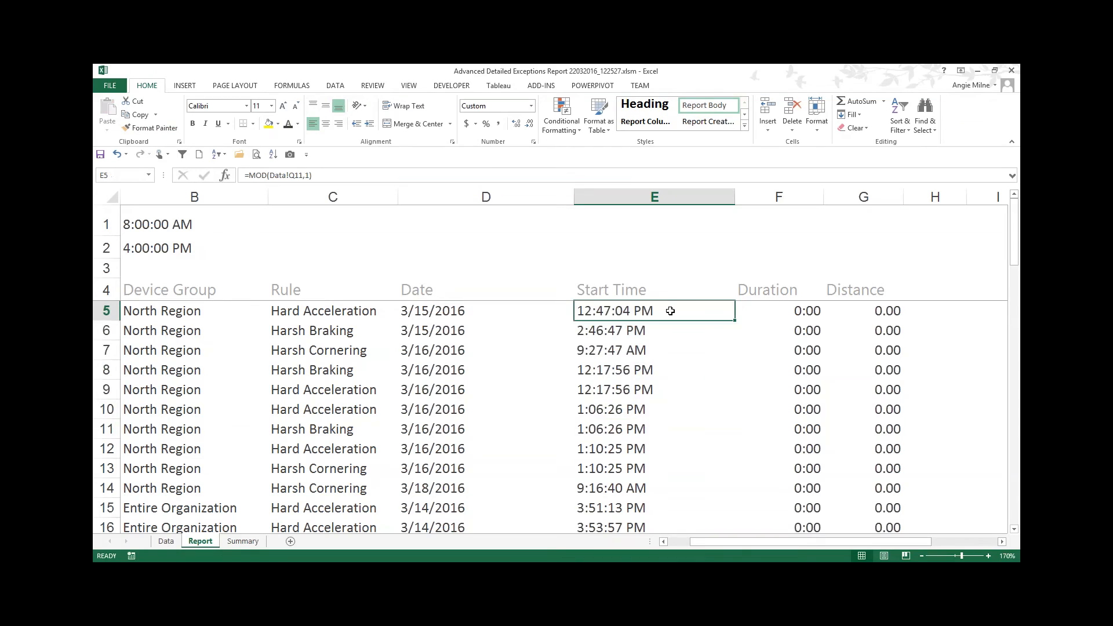
# Step: Fill the MOD formula down the entire Start Time column
pyautogui.doubleClick(655, 311)
pyautogui.press('Escape')
pyautogui.doubleClick(735, 321)
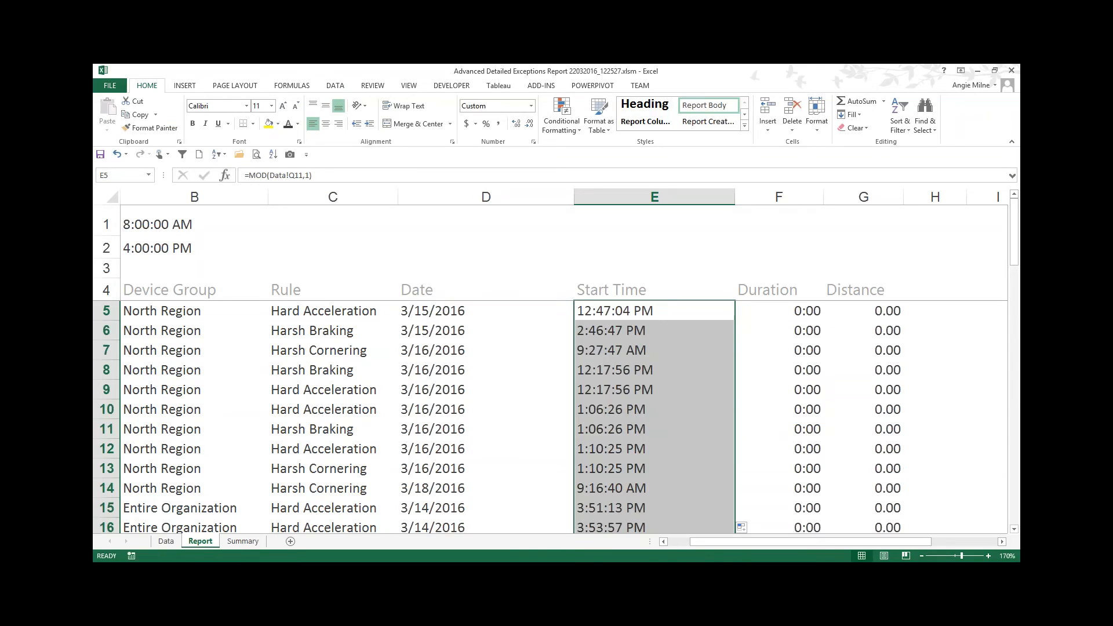
pyautogui.click(626, 311)
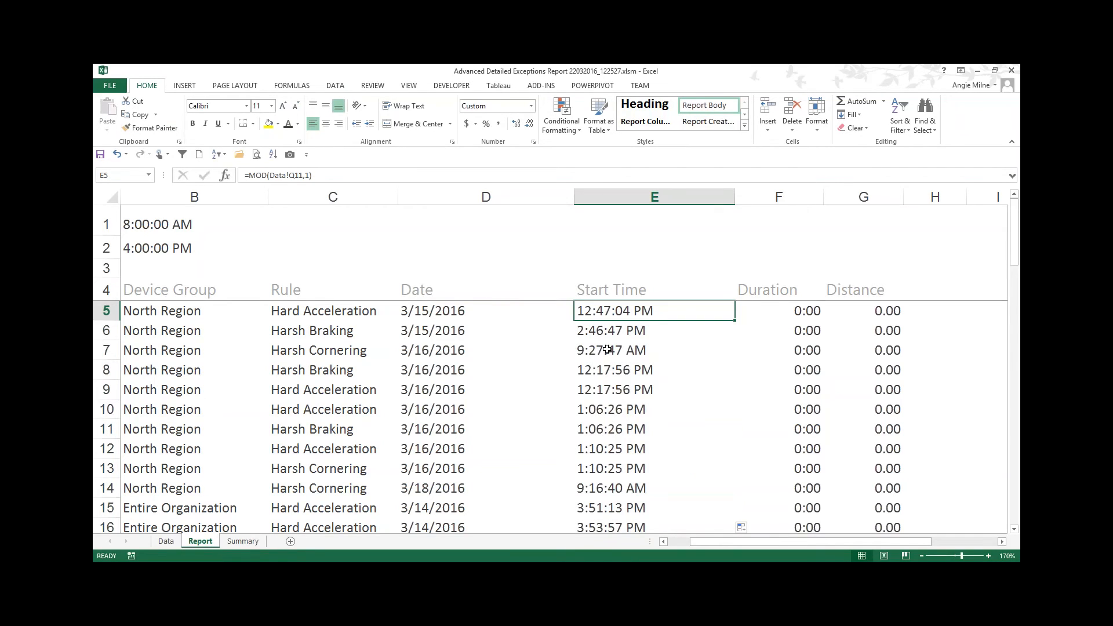
# Step: Narrow the Start Time column and display E5 as a Number, adjusting its decimal places to inspect the value
pyautogui.moveTo(574, 199); pyautogui.dragTo(493, 201)
pyautogui.click(531, 106)
pyautogui.click(513, 152)
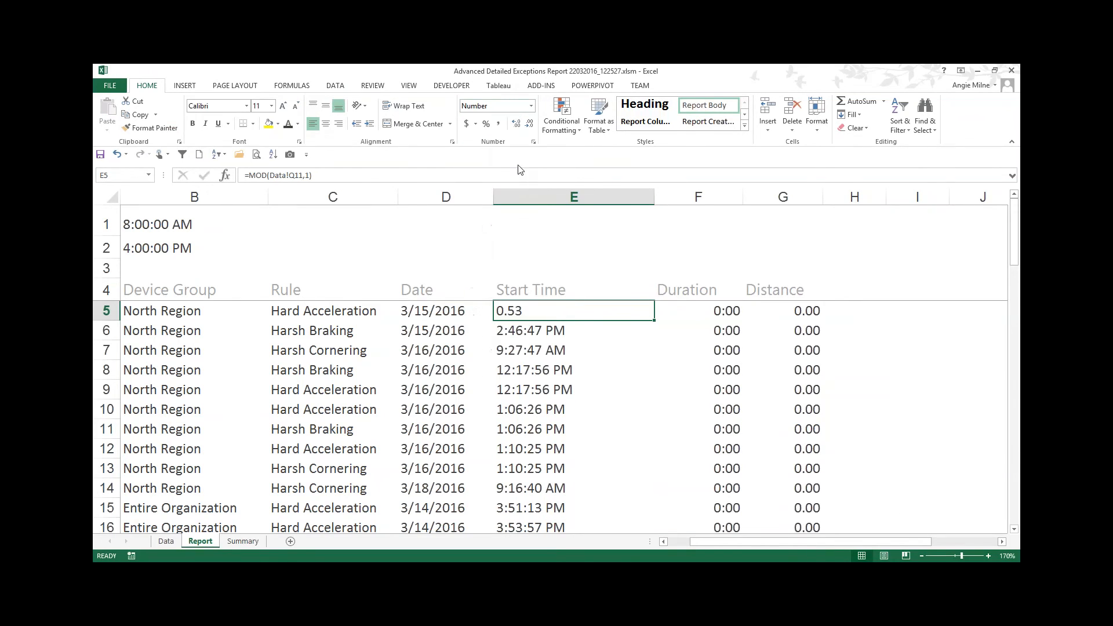
pyautogui.click(515, 123)
pyautogui.click(516, 123)
pyautogui.click(516, 123)
pyautogui.click(515, 123)
pyautogui.click(515, 123)
pyautogui.click(516, 124)
pyautogui.click(516, 123)
pyautogui.click(529, 123)
pyautogui.click(530, 123)
pyautogui.click(529, 124)
pyautogui.click(529, 124)
pyautogui.click(530, 123)
pyautogui.click(530, 123)
pyautogui.click(530, 124)
# Step: Copy E6's time formatting back onto E5 with Format Painter
pyautogui.click(528, 332)
pyautogui.click(150, 128)
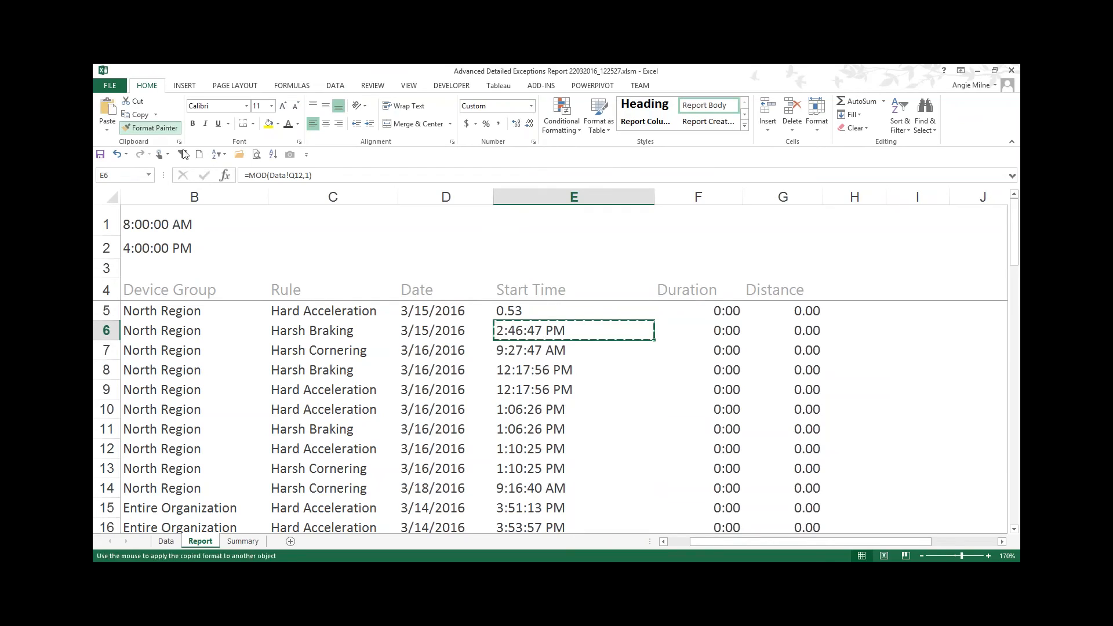
pyautogui.click(511, 311)
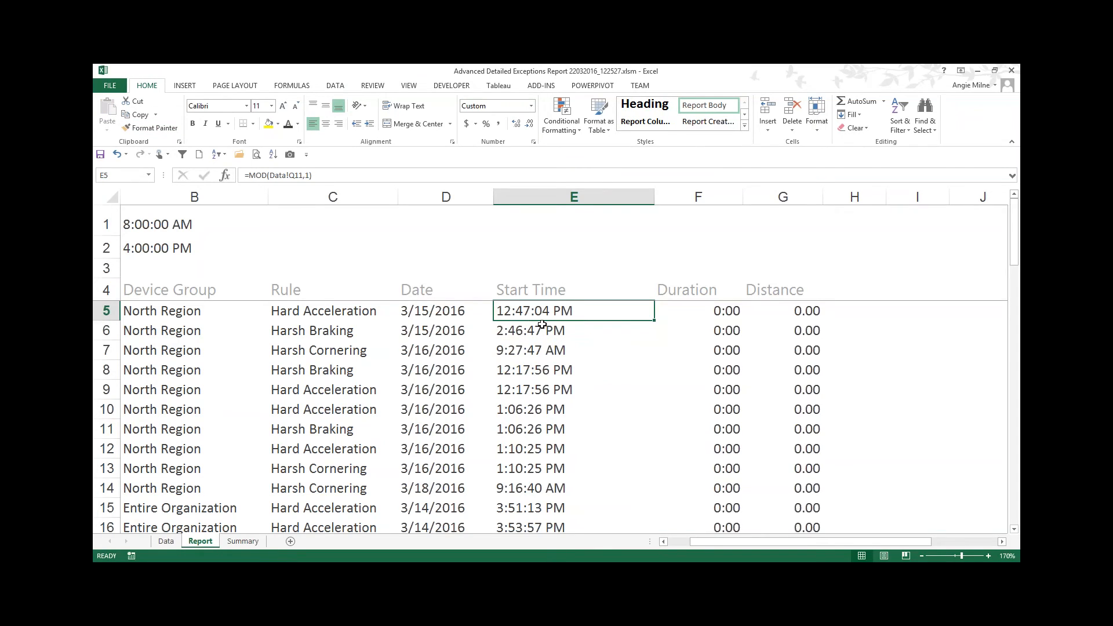
# Step: Insert a new column before Duration titled After Hours, and narrow the Start Time and After Hours columns
pyautogui.rightClick(687, 197)
pyautogui.click(712, 280)
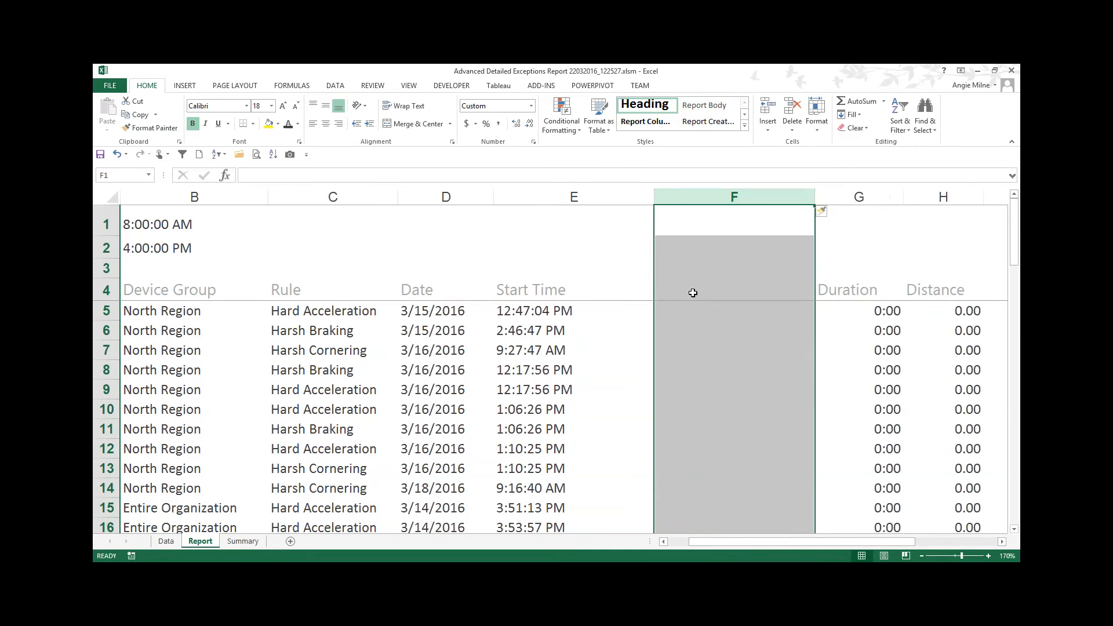
pyautogui.click(693, 290)
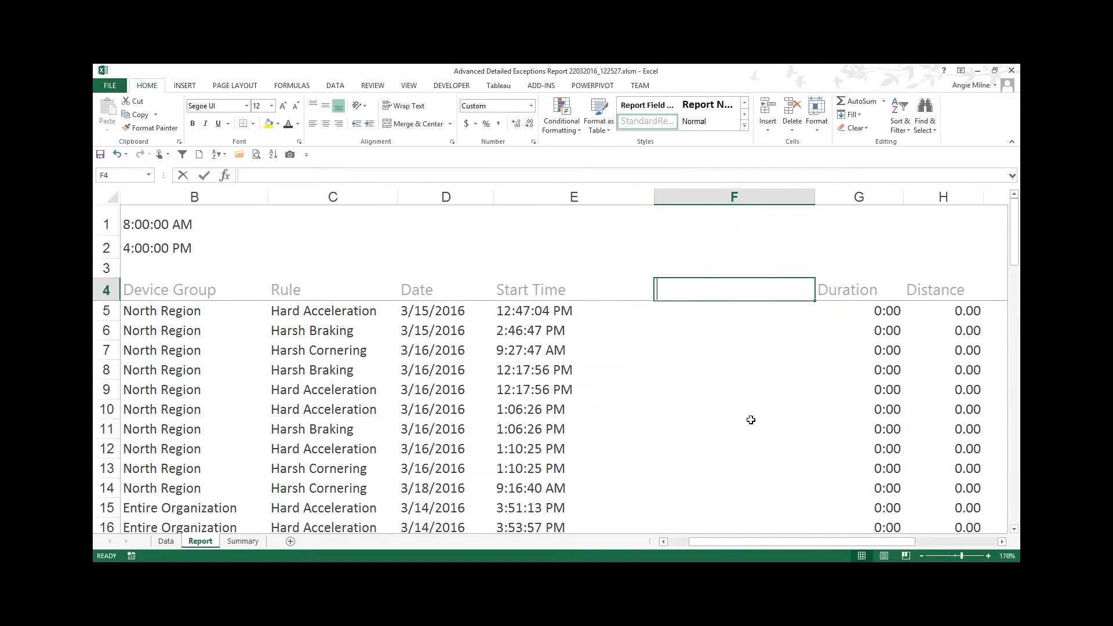
pyautogui.write('After Hours')
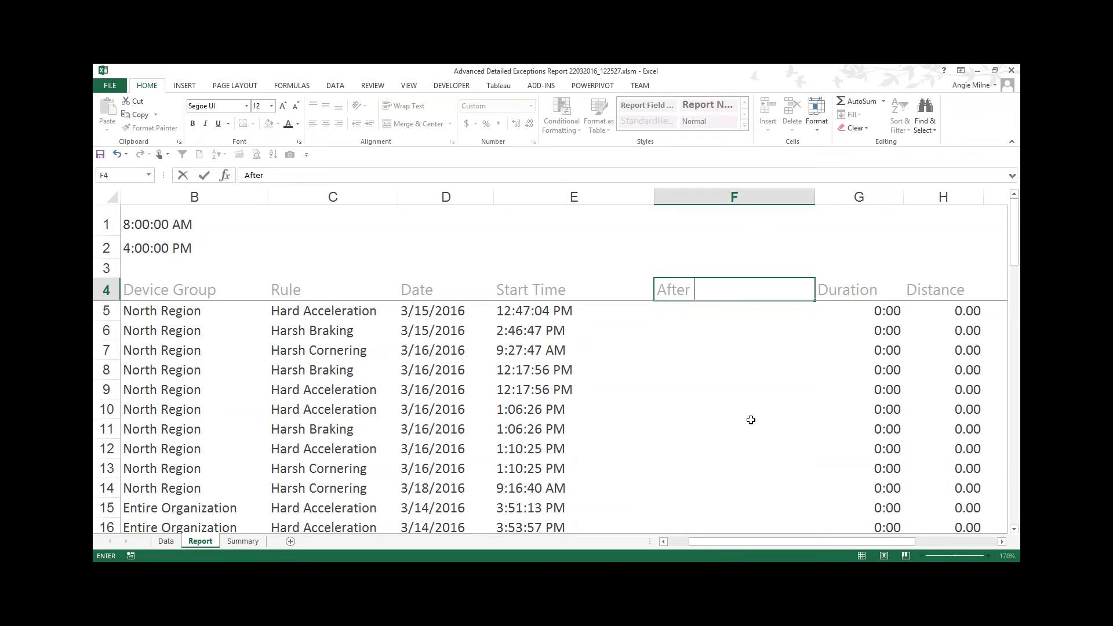
pyautogui.hotkey('ctrl', 'Return')
pyautogui.press('Return')
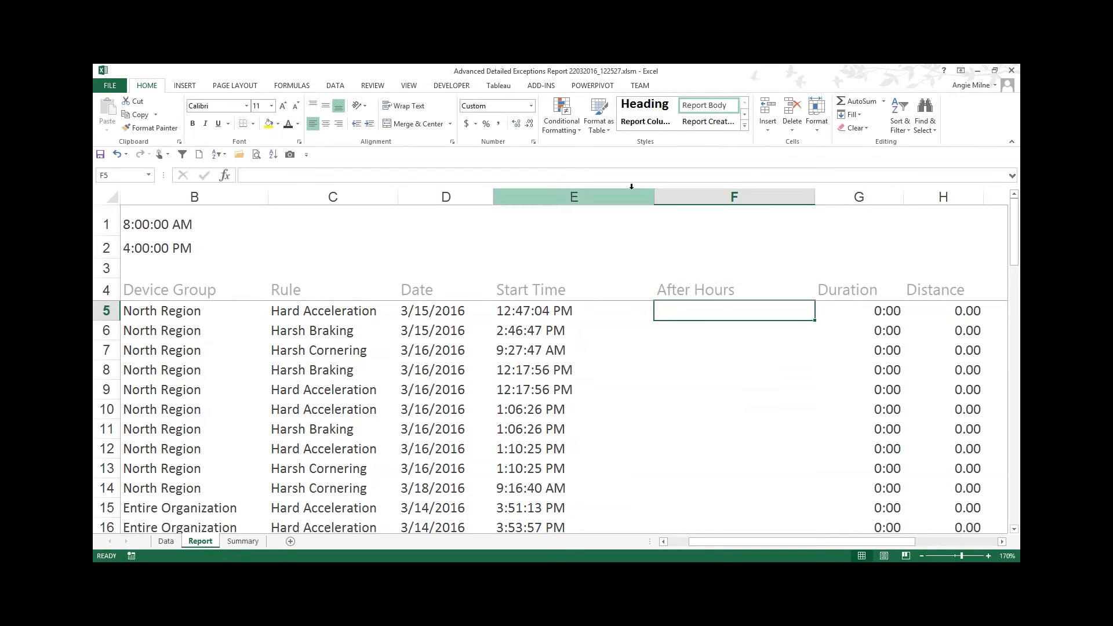
pyautogui.moveTo(653, 197); pyautogui.dragTo(607, 202)
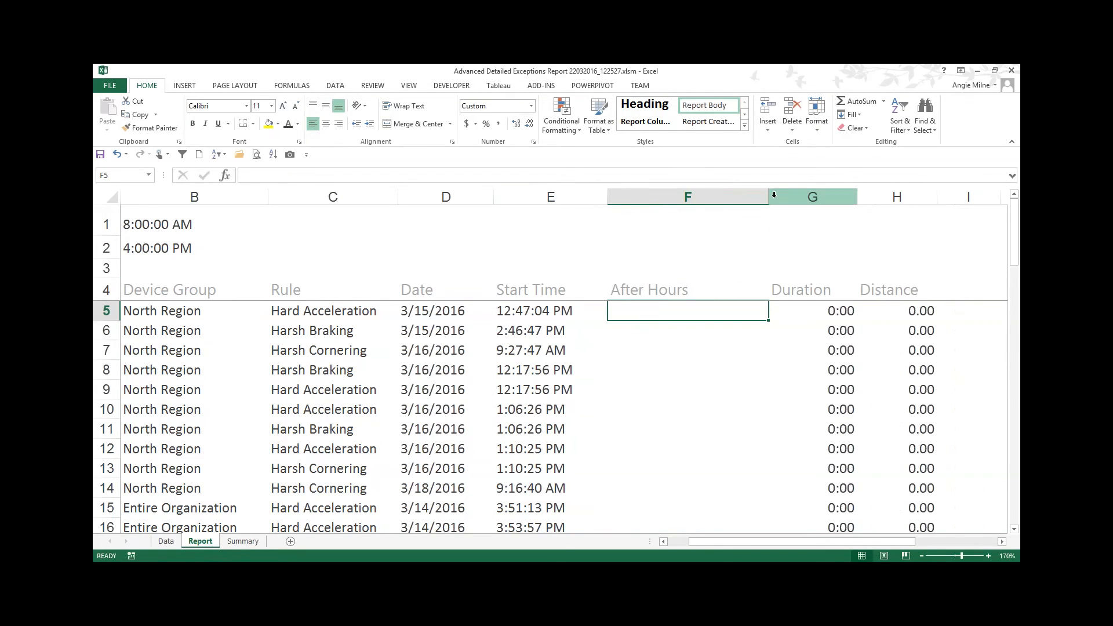
pyautogui.moveTo(768, 195); pyautogui.dragTo(708, 199)
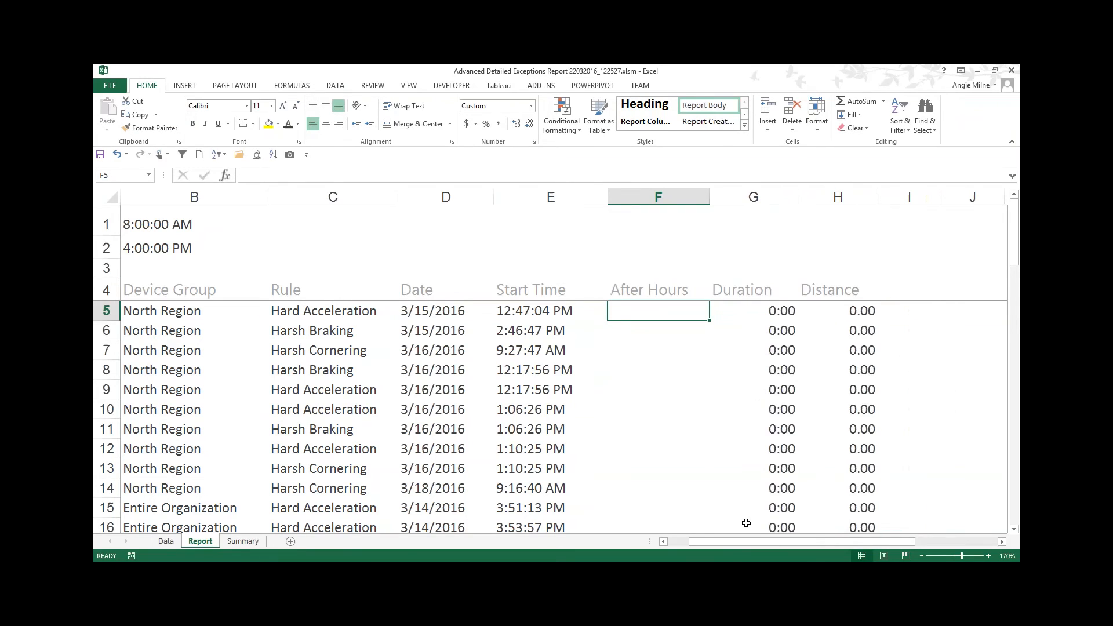
# Step: Hide the Rule column
pyautogui.moveTo(724, 541); pyautogui.dragTo(703, 542)
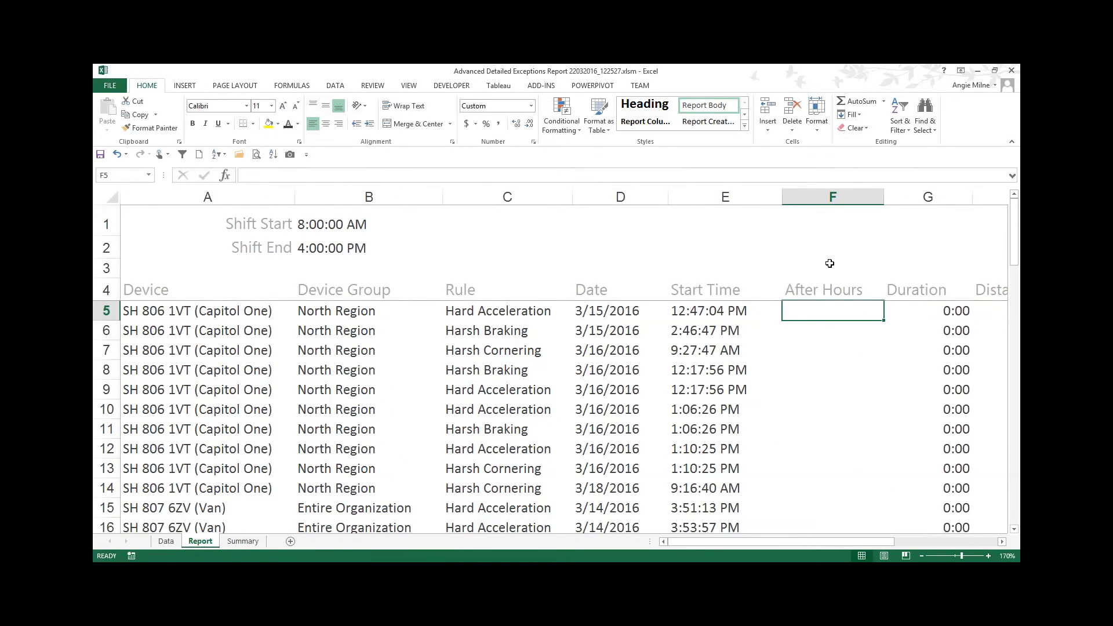
pyautogui.write('=')
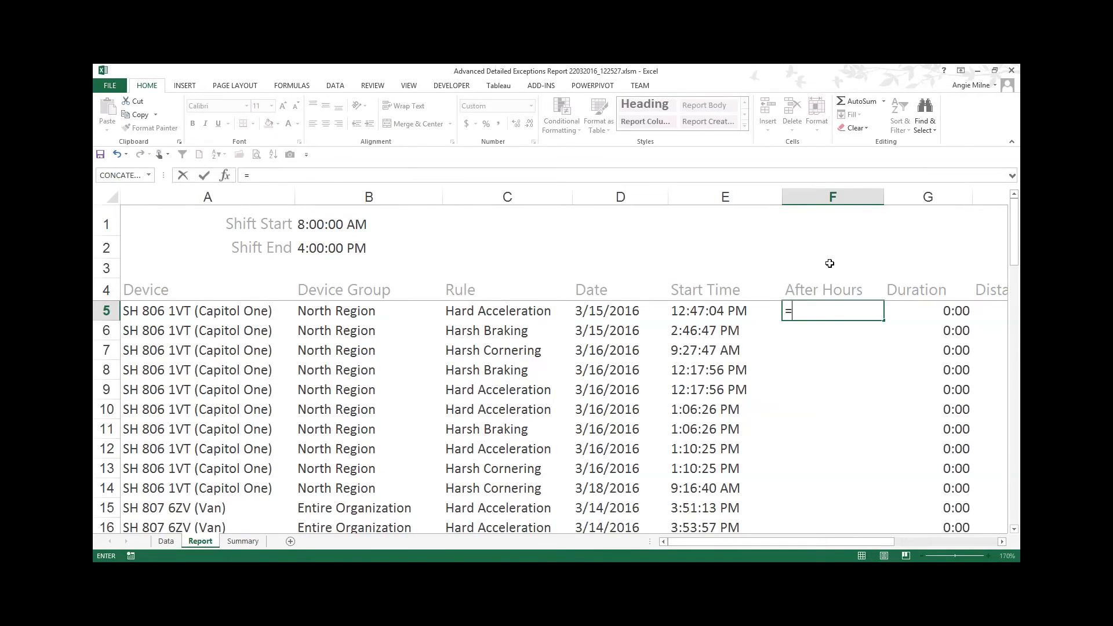
pyautogui.press('Escape')
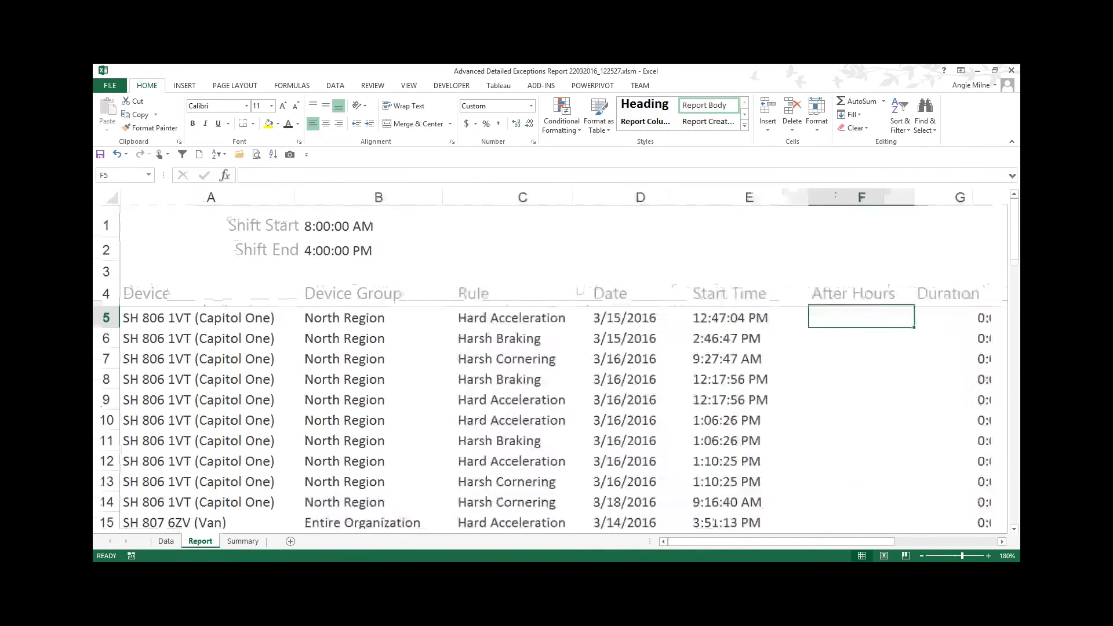
pyautogui.moveTo(873, 543); pyautogui.dragTo(894, 546)
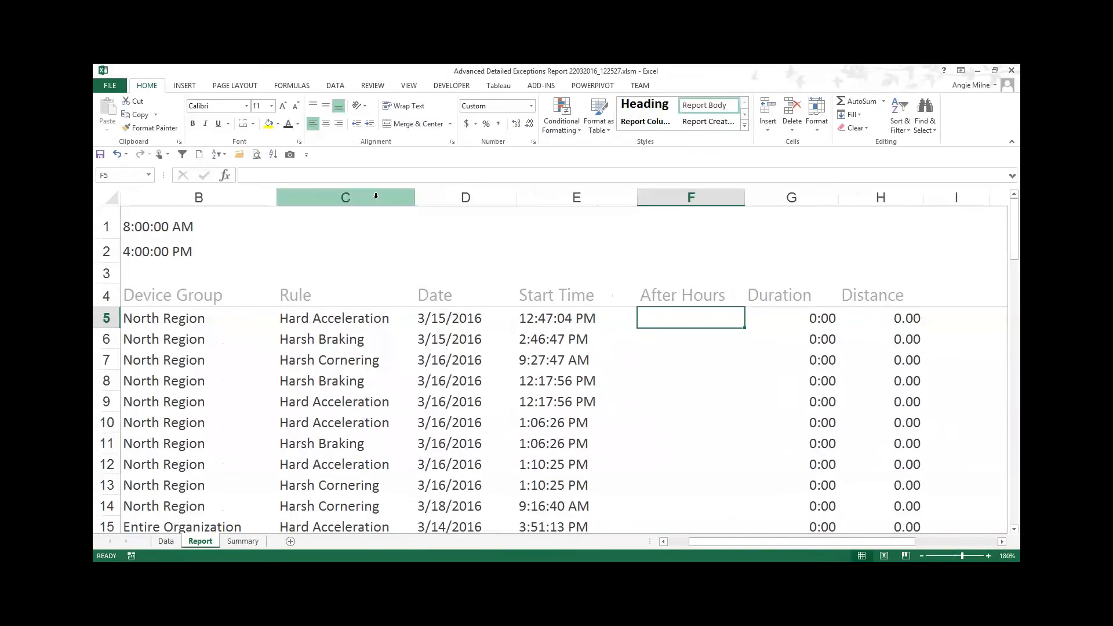
pyautogui.rightClick(376, 196)
pyautogui.click(405, 351)
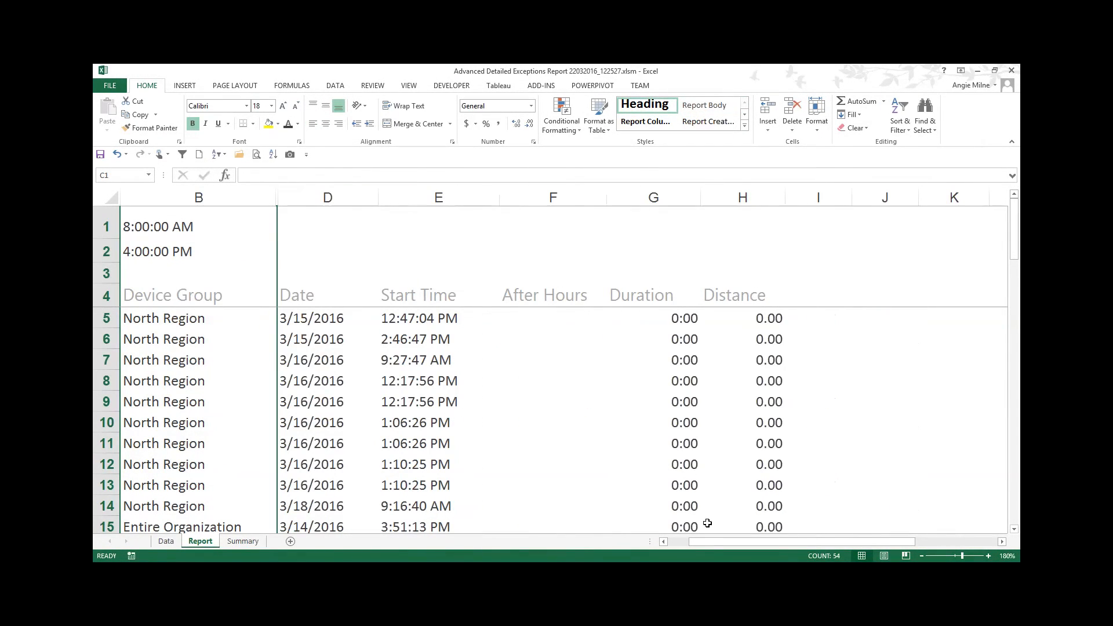
# Step: Enter the formula =IF(AND(E5>$B$1,E5<$B$2),FALSE,TRUE) in F5 to flag start times outside the shift
pyautogui.moveTo(697, 542); pyautogui.dragTo(679, 542)
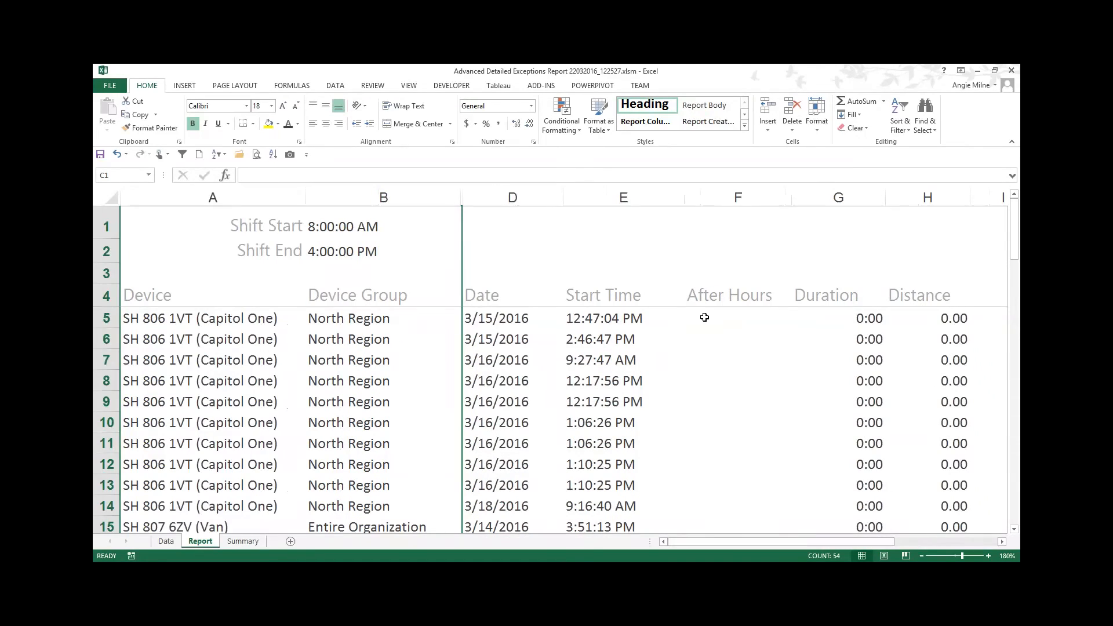
pyautogui.doubleClick(718, 316)
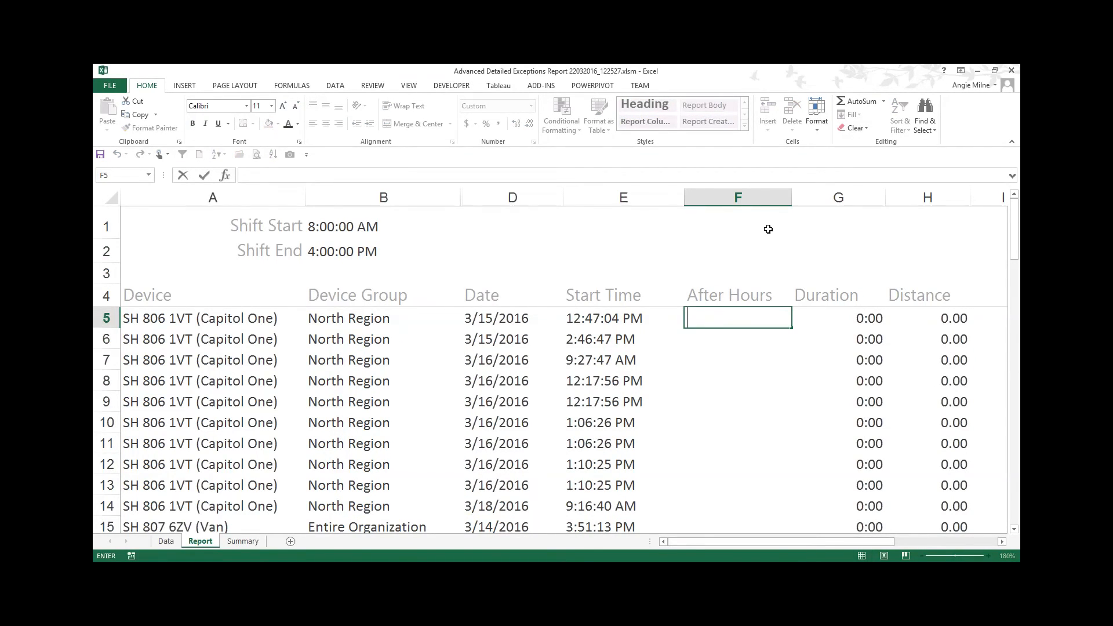
pyautogui.click(705, 318)
pyautogui.write('=IF')
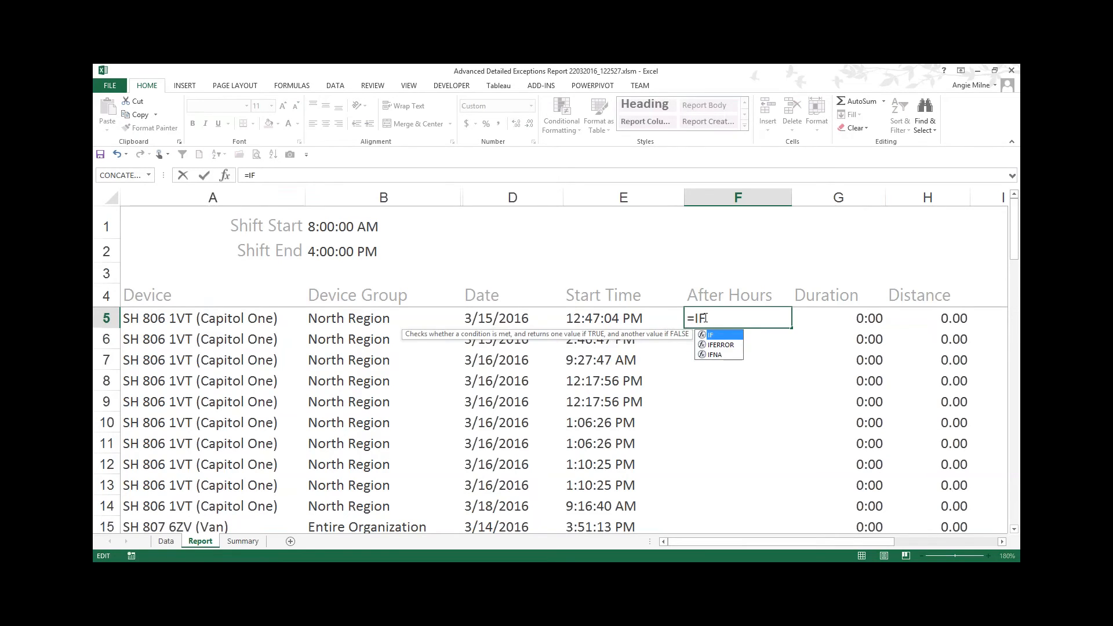
pyautogui.write('(')
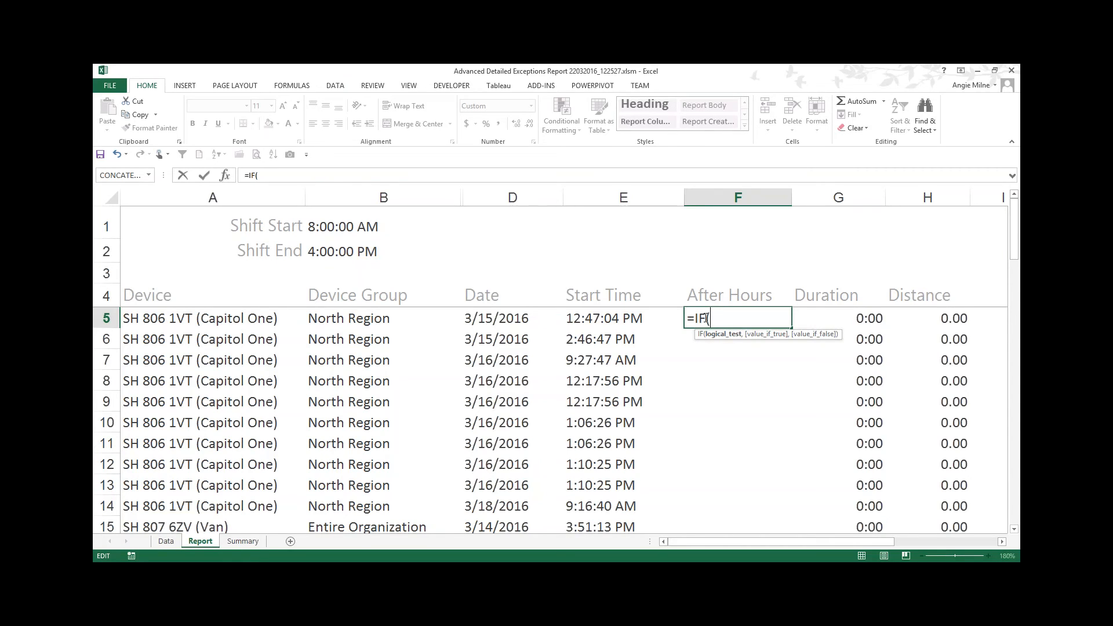
pyautogui.write('AND')
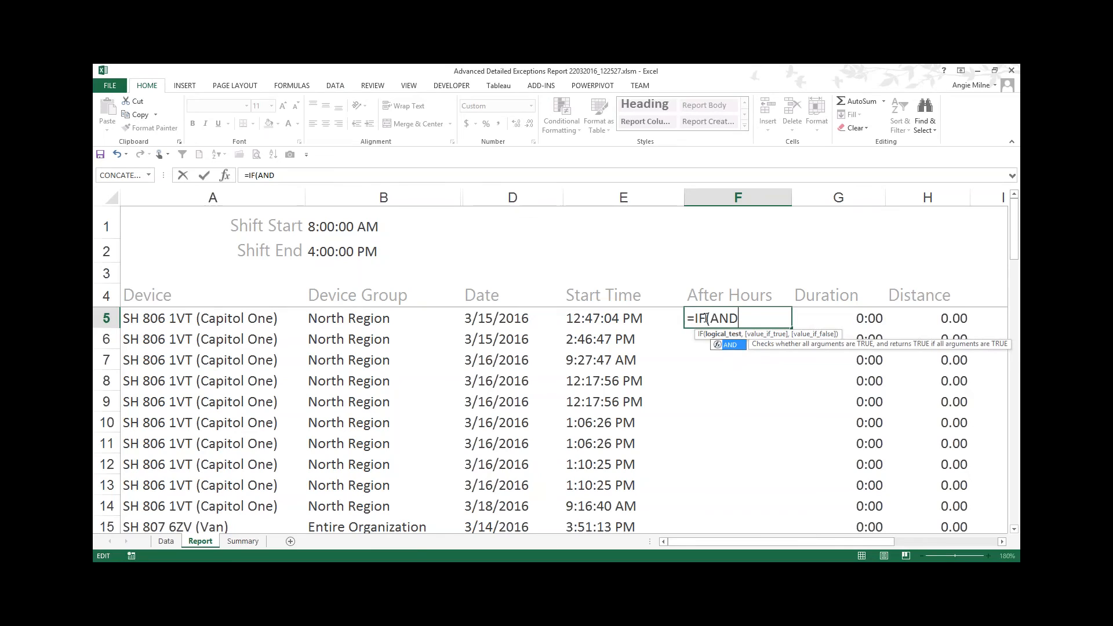
pyautogui.write('(')
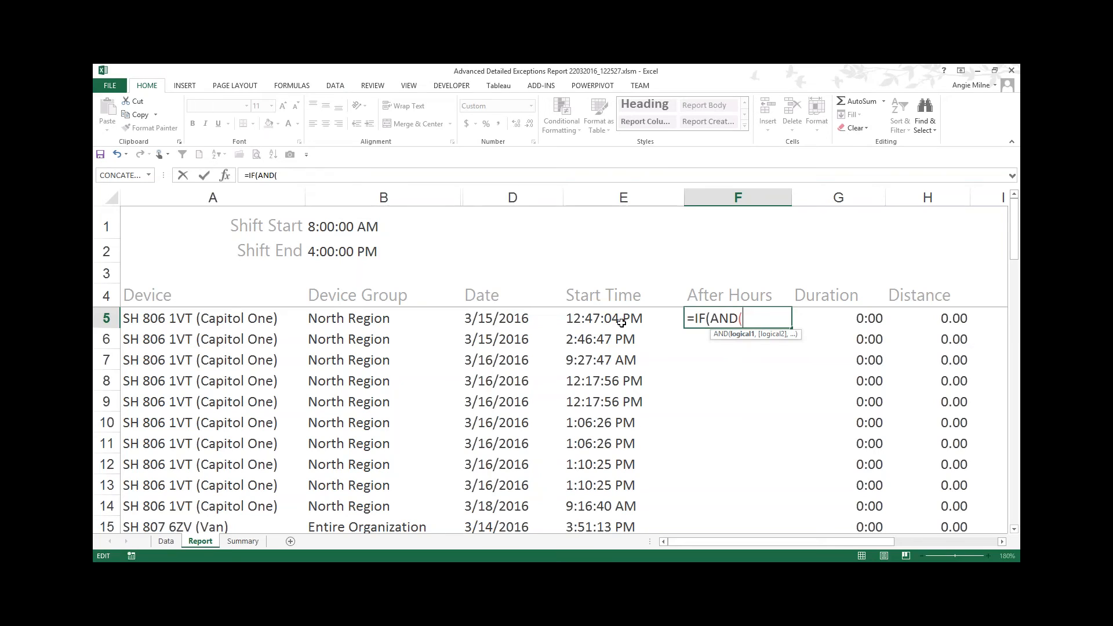
pyautogui.click(592, 318)
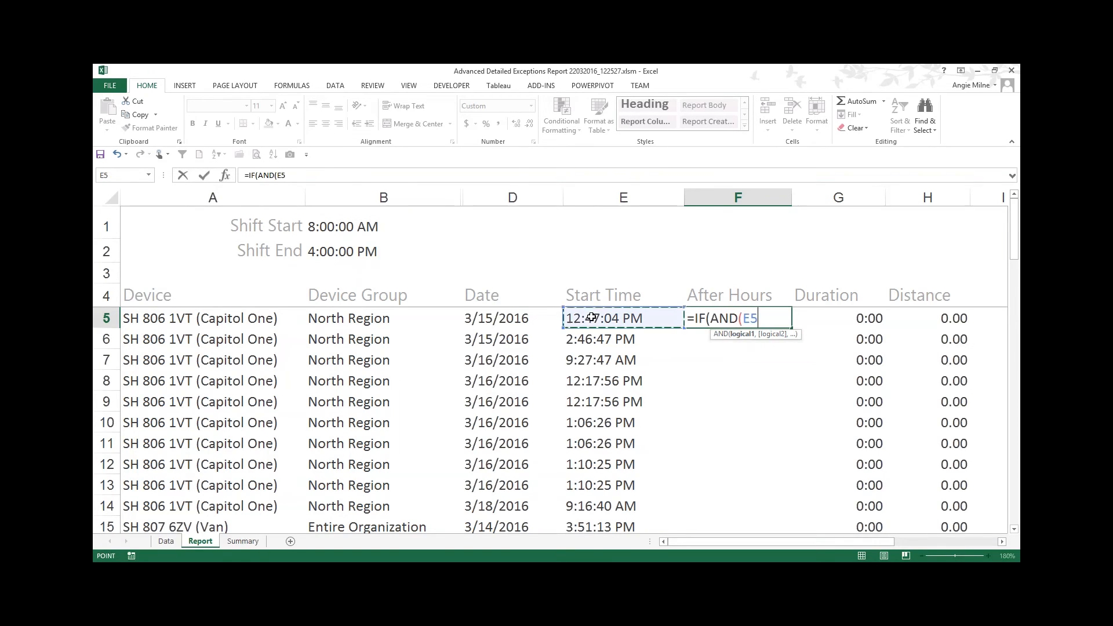
pyautogui.write('>')
pyautogui.click(334, 227)
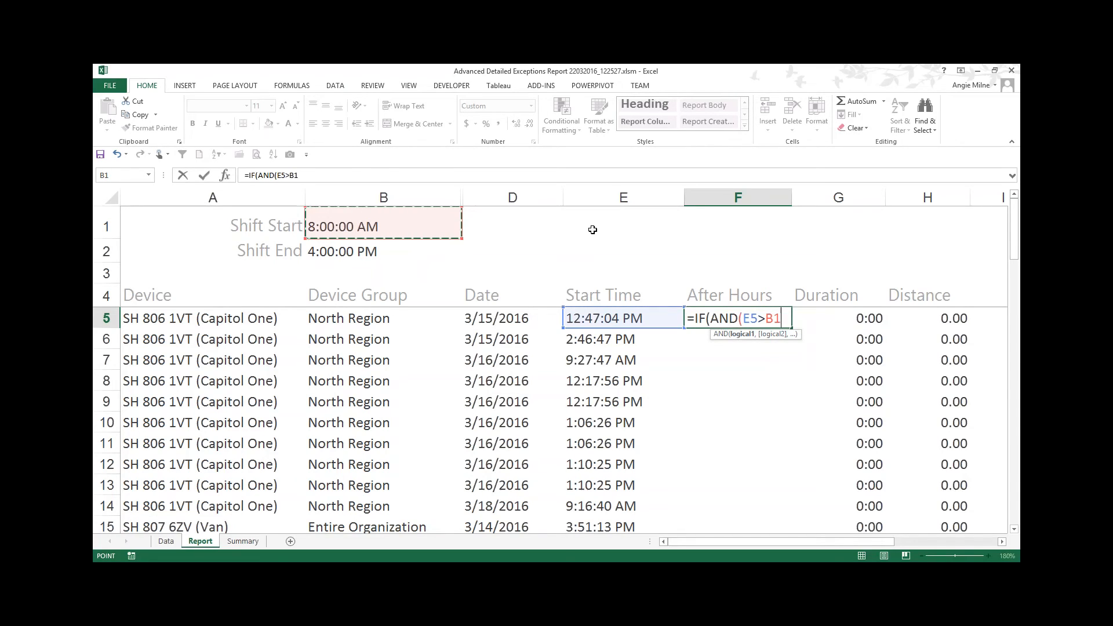
pyautogui.press('F4')
pyautogui.press('F4')
pyautogui.press('F4')
pyautogui.press('F4')
pyautogui.press('F4')
pyautogui.write(',')
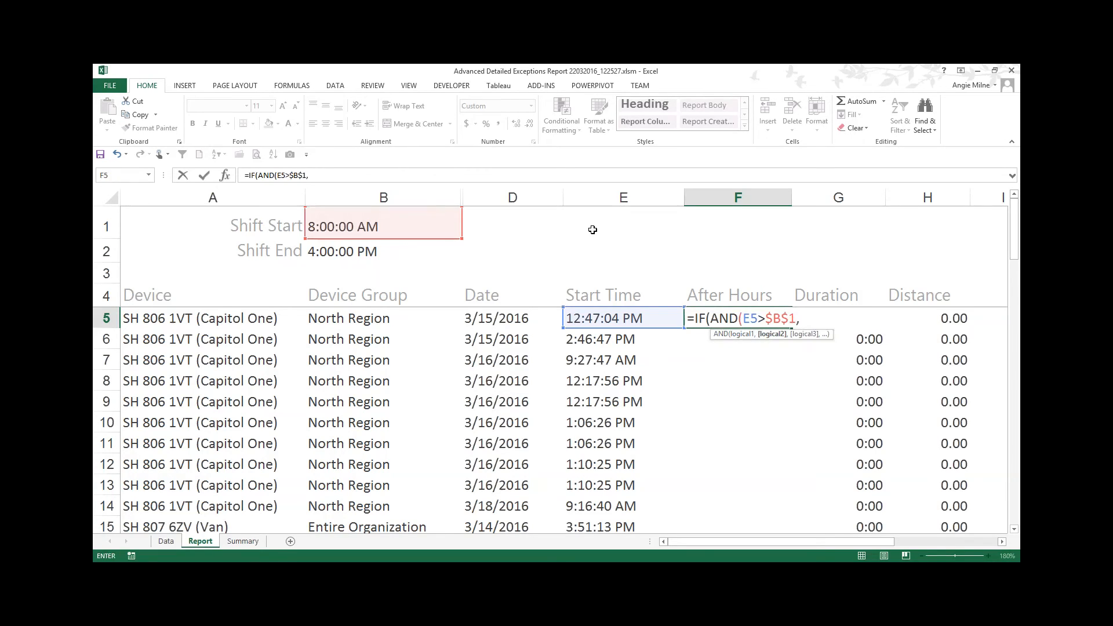
pyautogui.click(596, 316)
pyautogui.write('<')
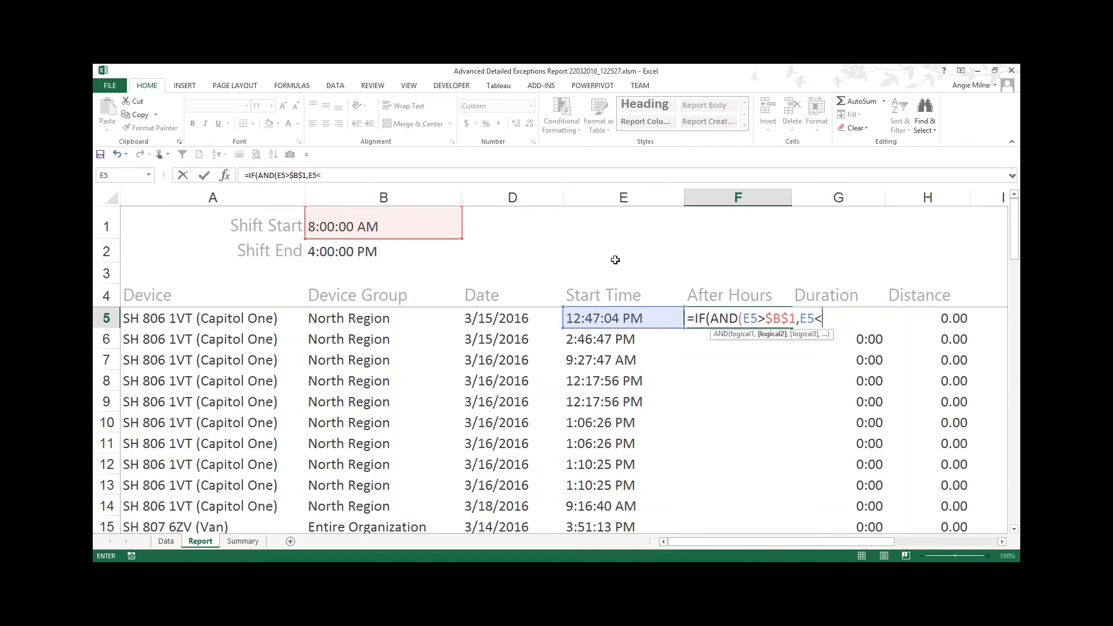
pyautogui.click(367, 249)
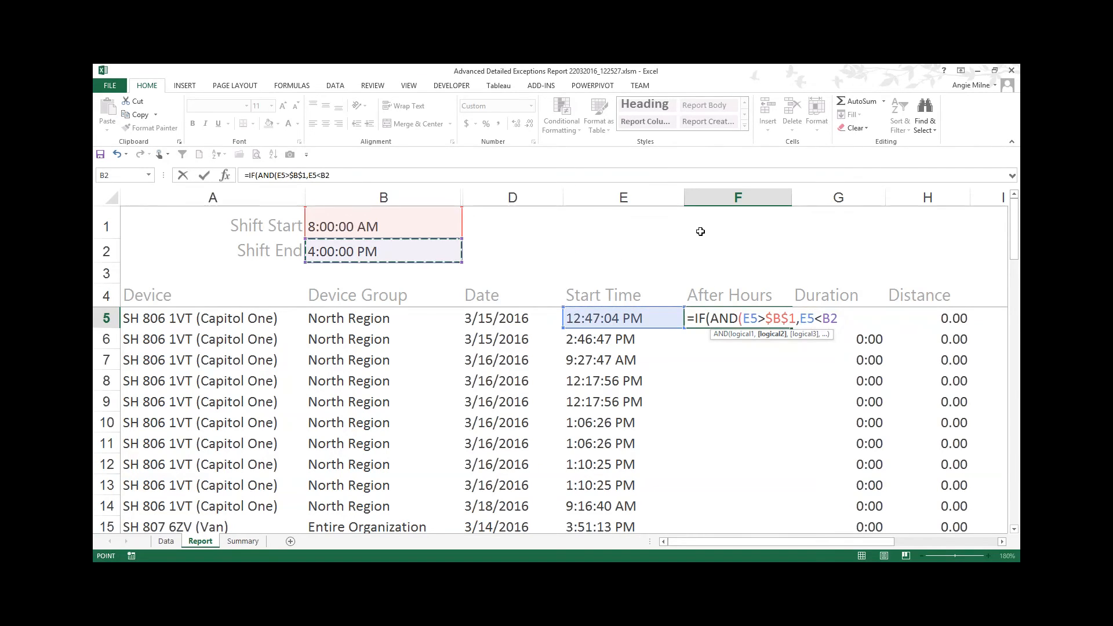
pyautogui.press('F4')
pyautogui.write('),')
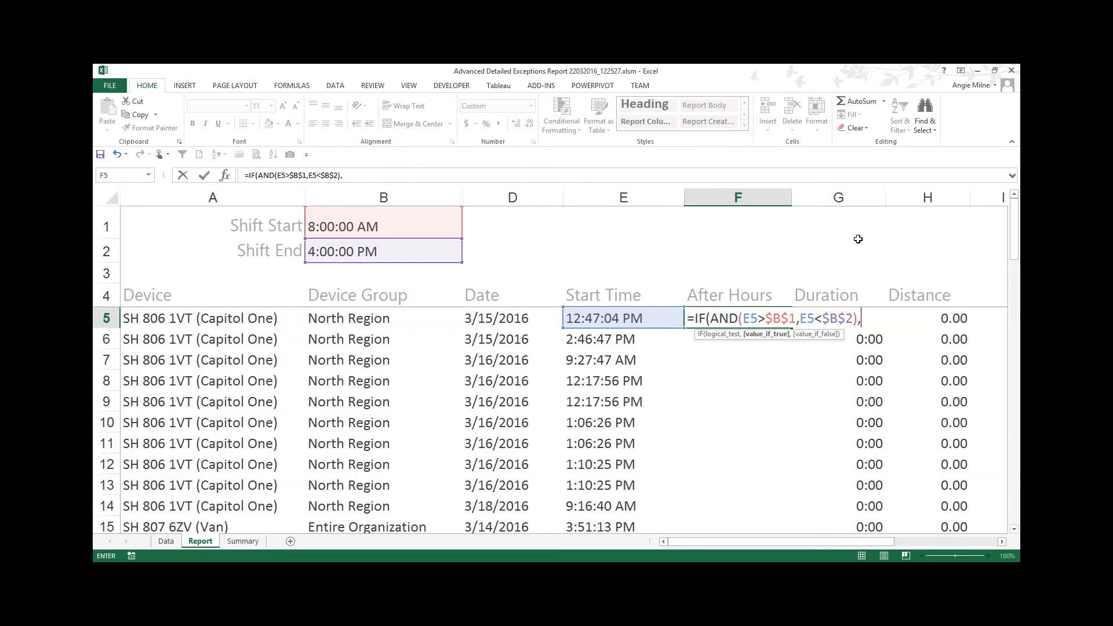
pyautogui.write('FALSE,TRUE)')
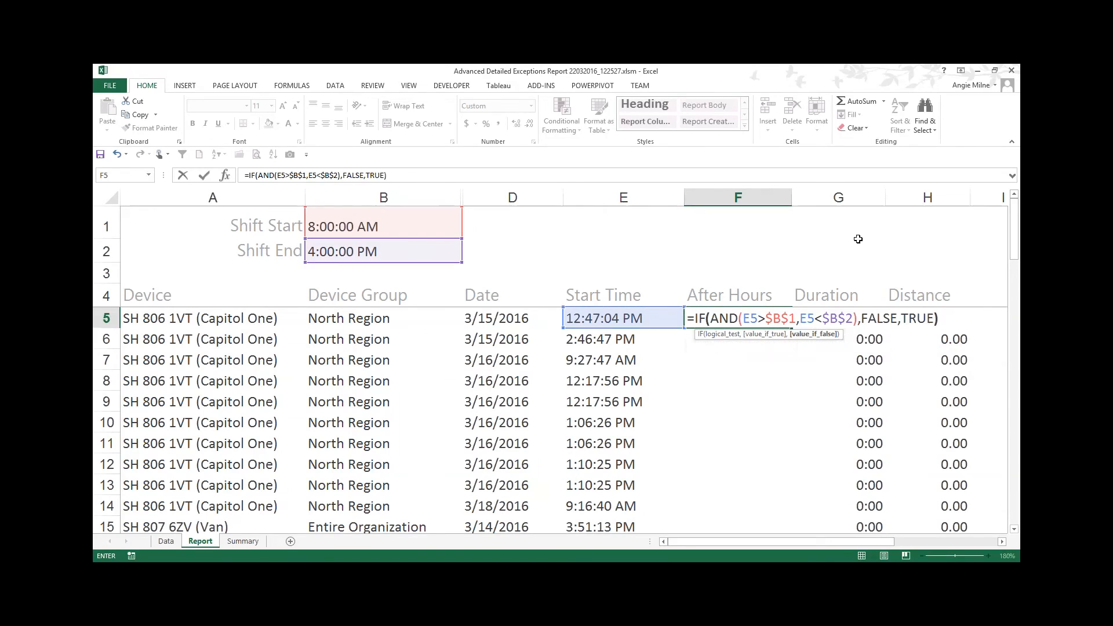
pyautogui.click(729, 318)
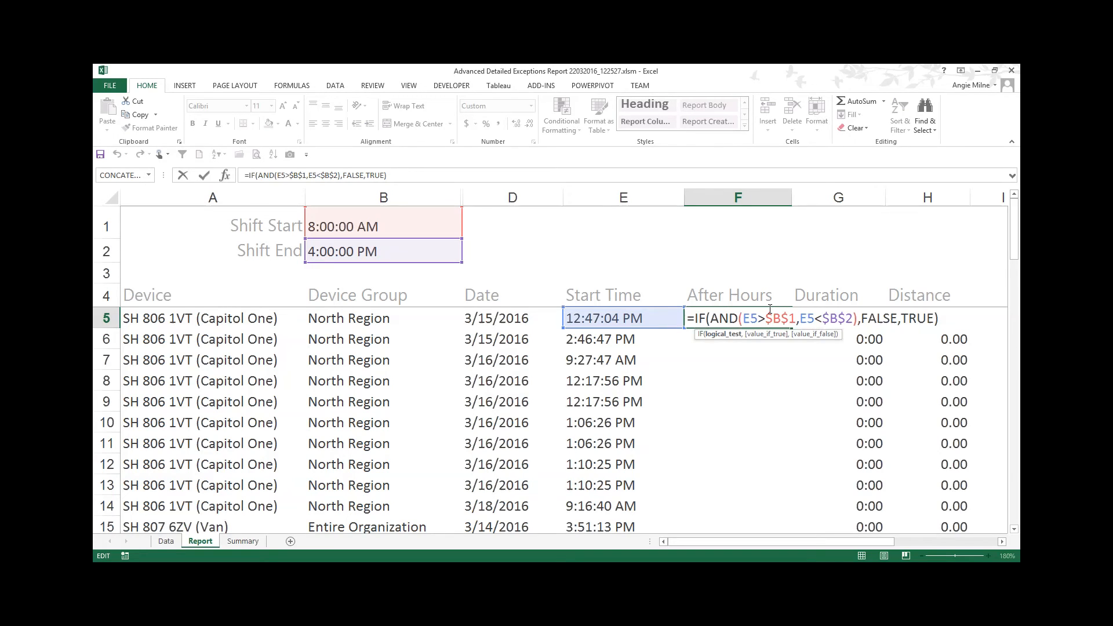
pyautogui.press('Return')
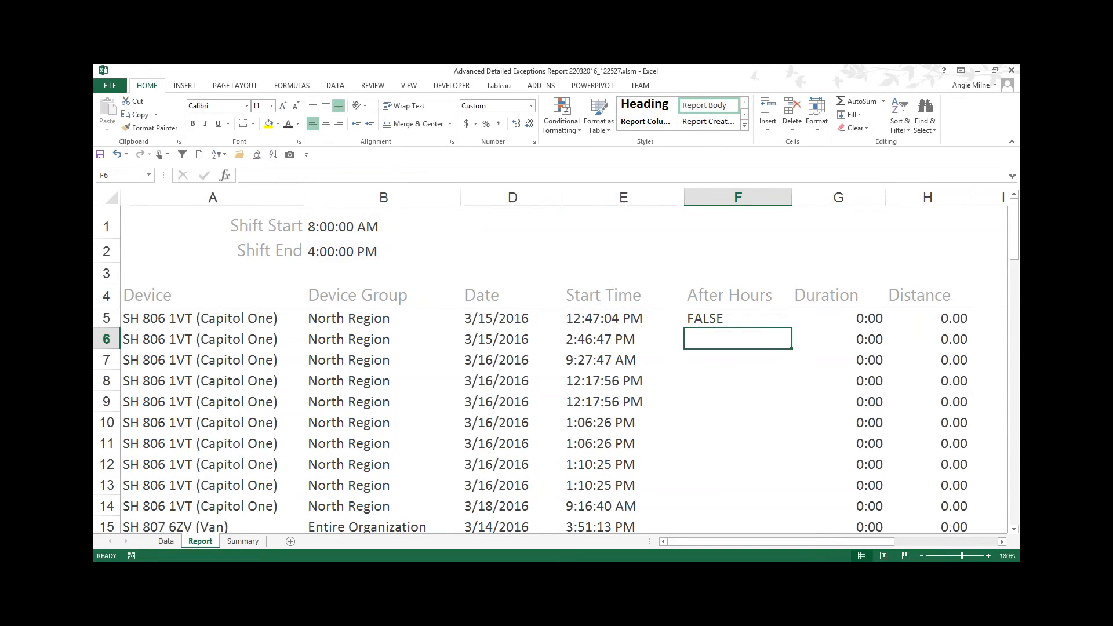
# Step: Fill the F5 formula down the rest of the After Hours column
pyautogui.click(757, 318)
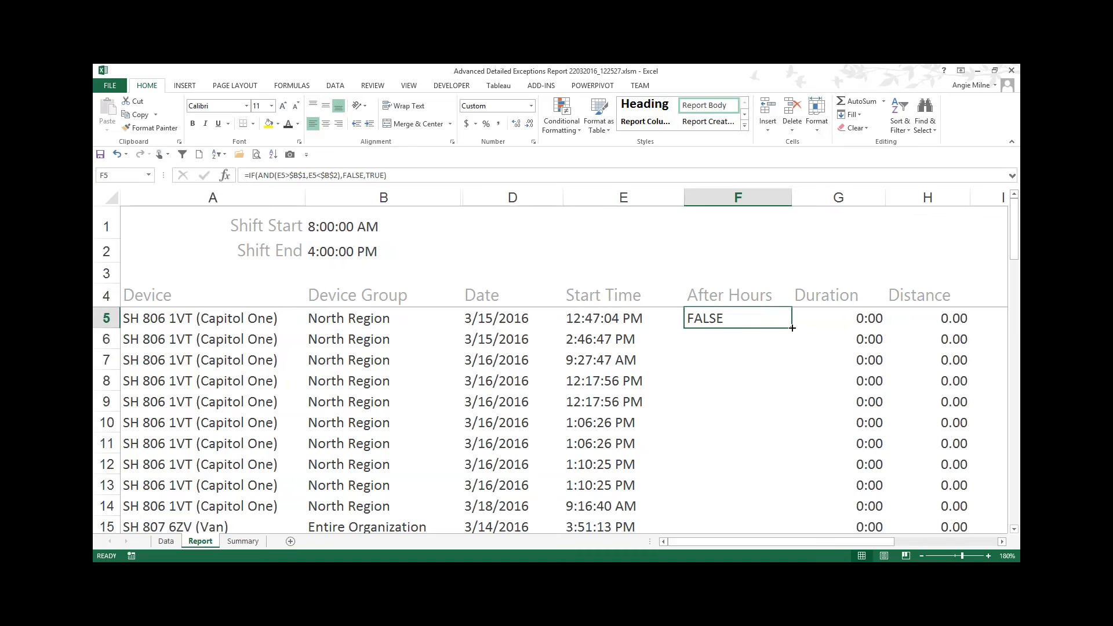
pyautogui.doubleClick(791, 328)
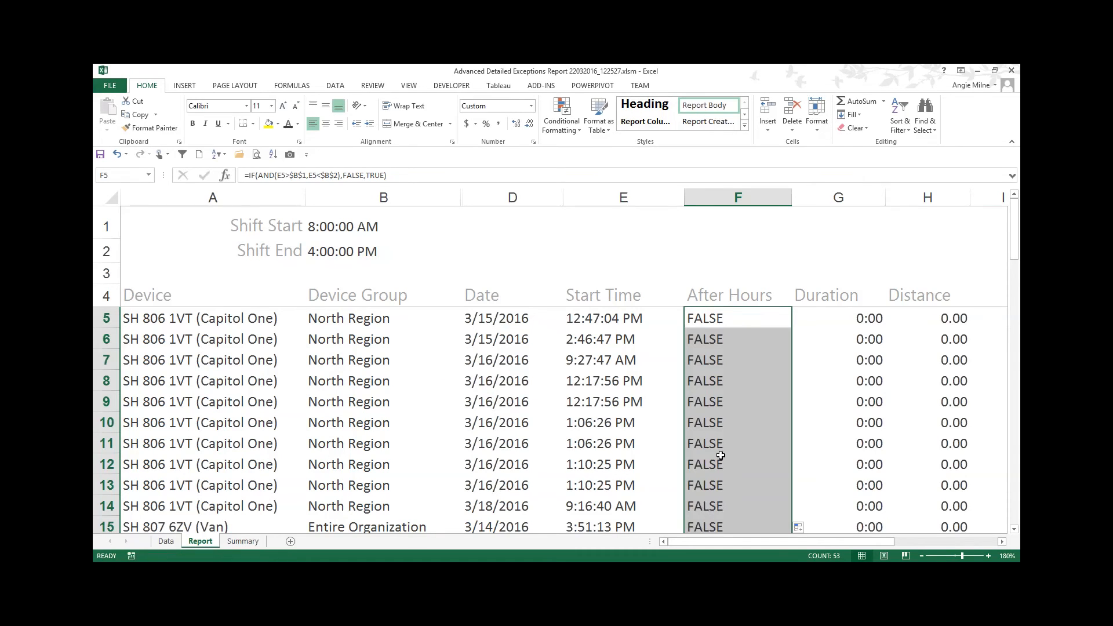
# Step: Check the After Hours results and their formulas against the start times down the list
pyautogui.scroll(-3, 725, 440)
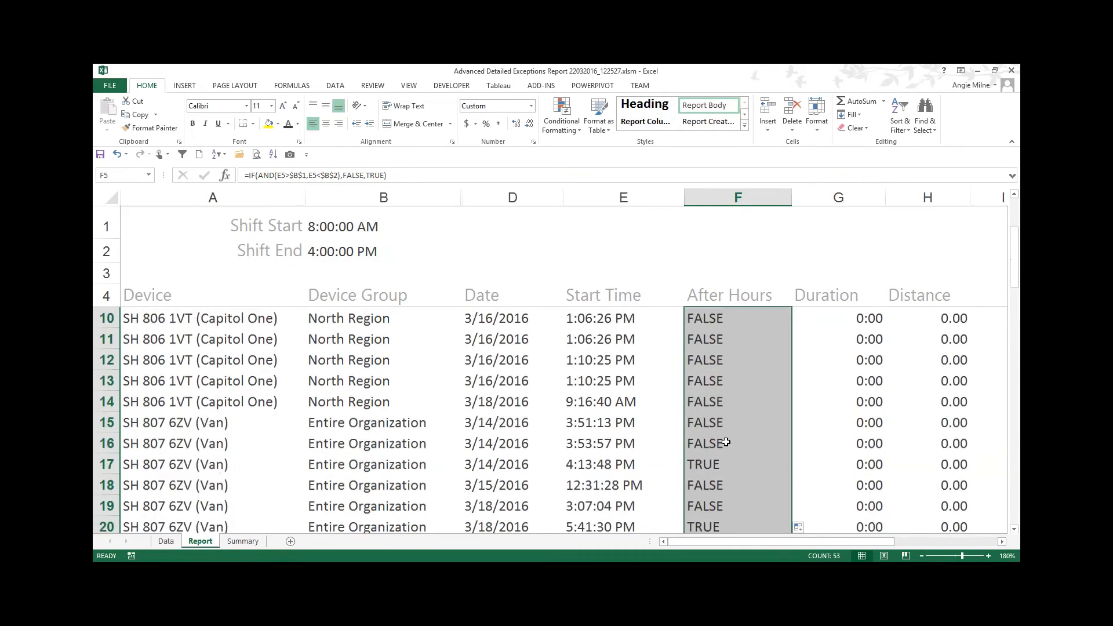
pyautogui.click(701, 423)
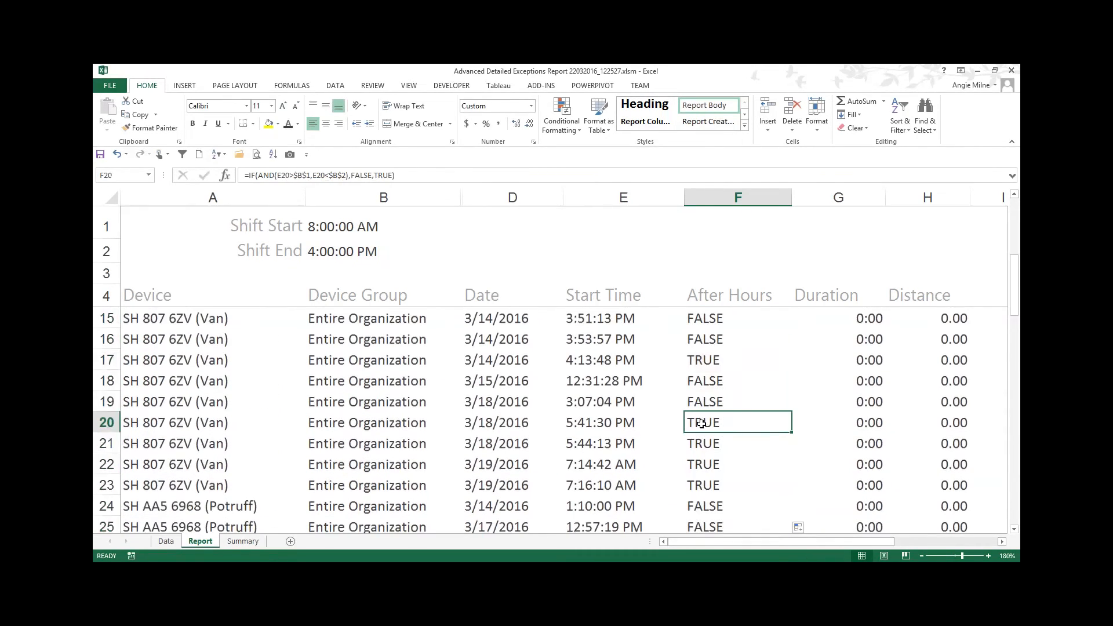
pyautogui.click(703, 359)
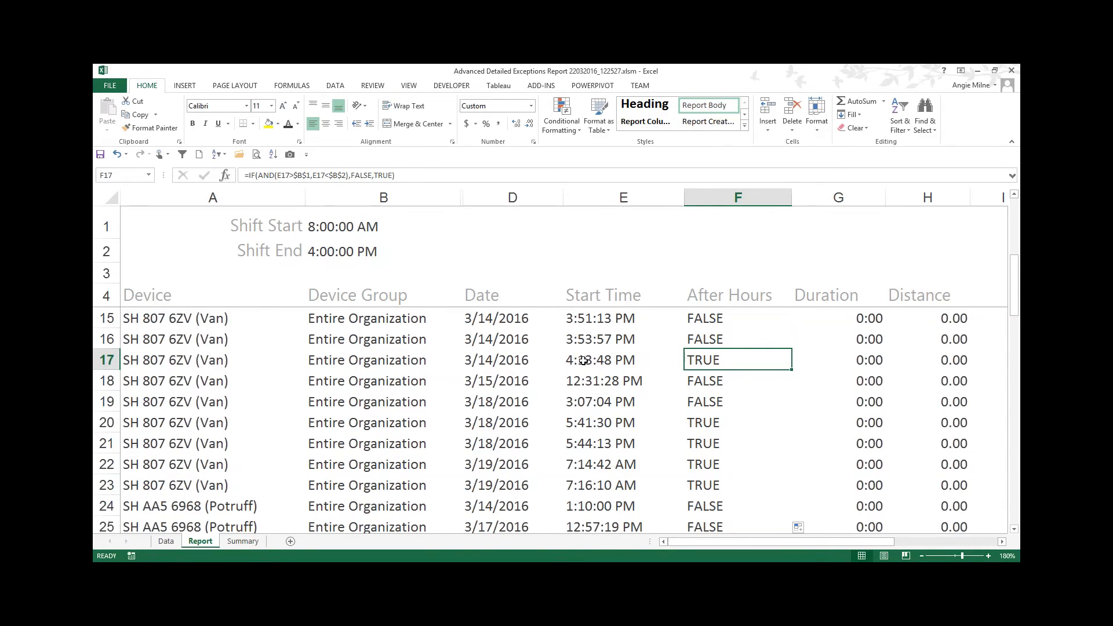
pyautogui.click(597, 423)
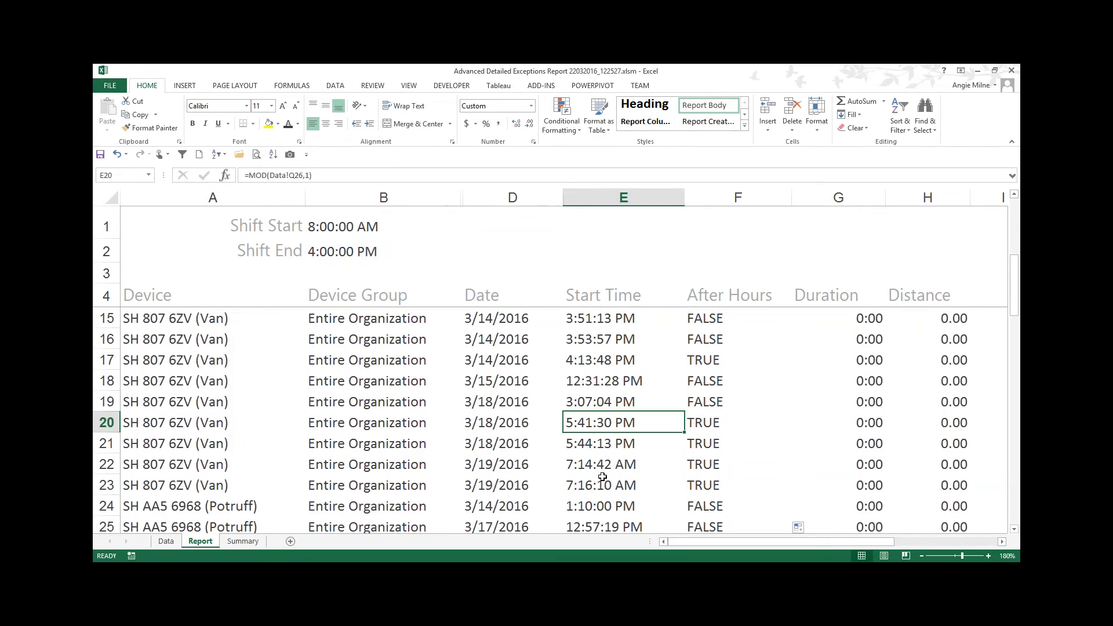
pyautogui.moveTo(618, 431); pyautogui.dragTo(628, 492)
pyautogui.click(699, 488)
pyautogui.click(709, 422)
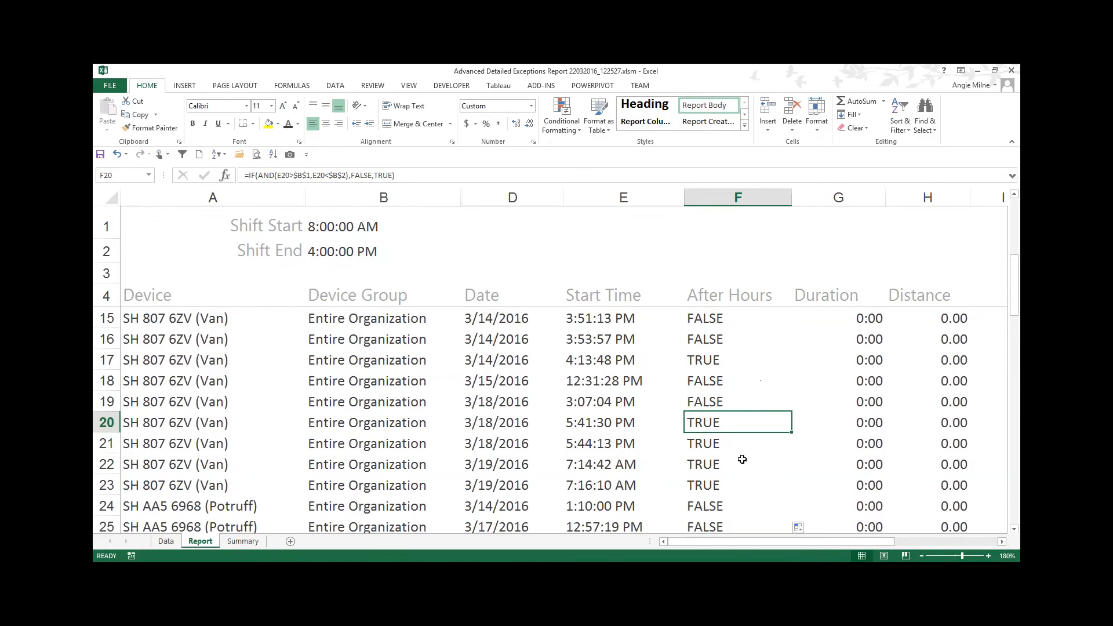
pyautogui.scroll(-5, 744, 446)
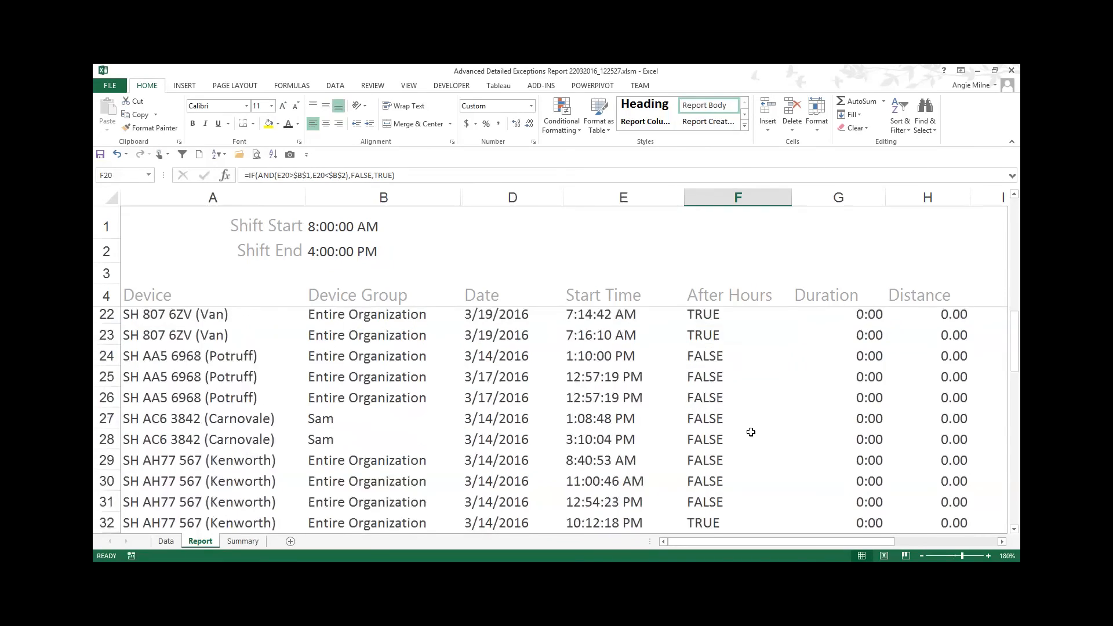
pyautogui.scroll(-7, 751, 431)
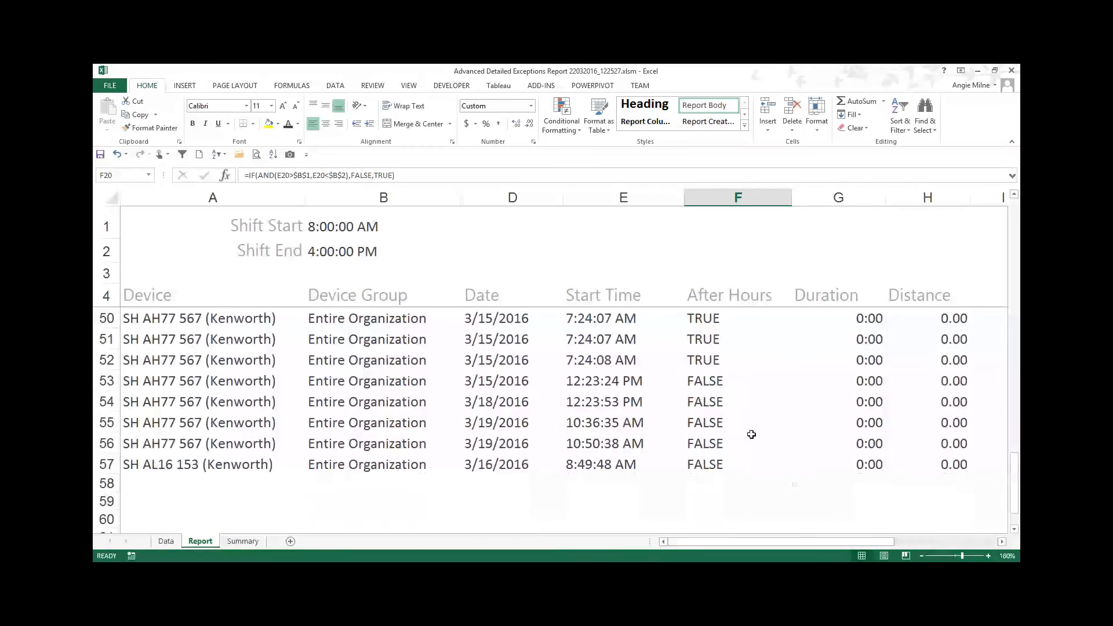
pyautogui.scroll(8, 765, 426)
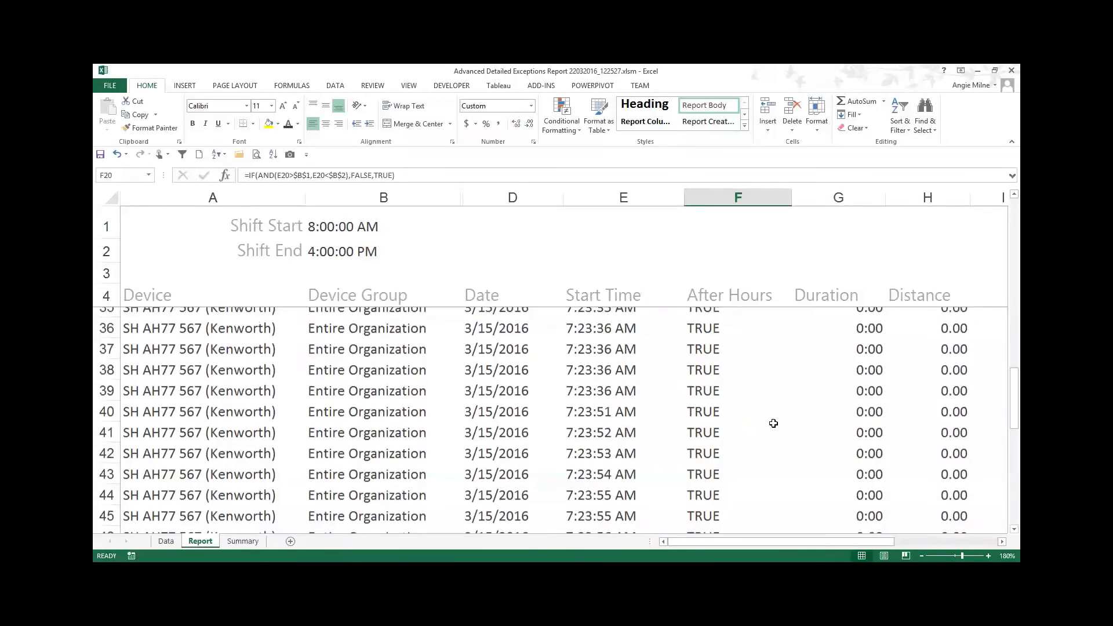
pyautogui.scroll(5, 773, 423)
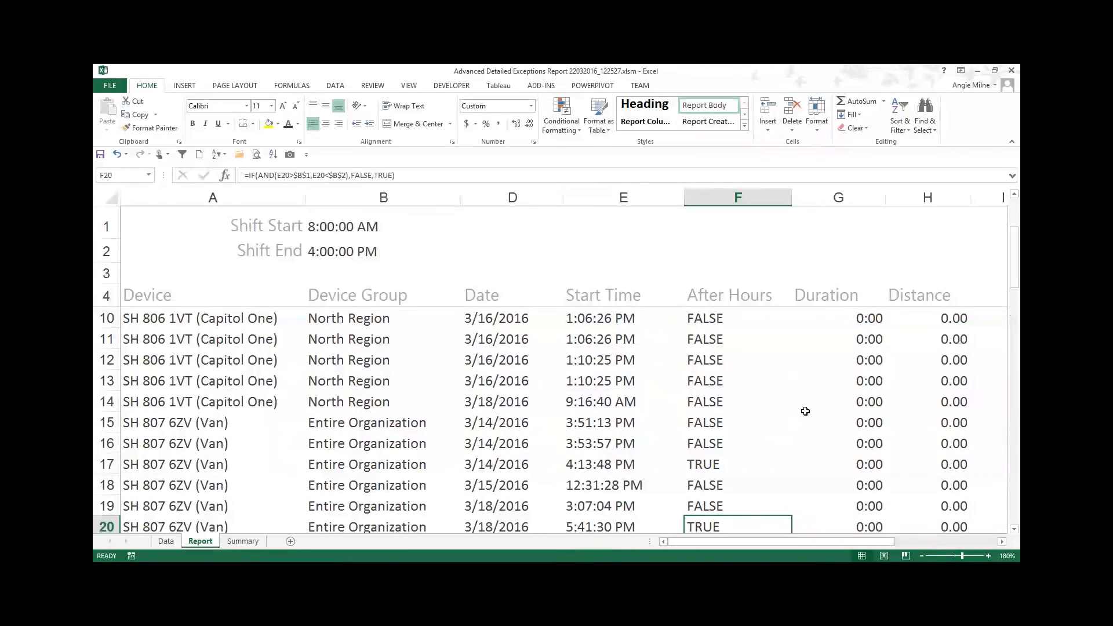
pyautogui.scroll(2, 753, 376)
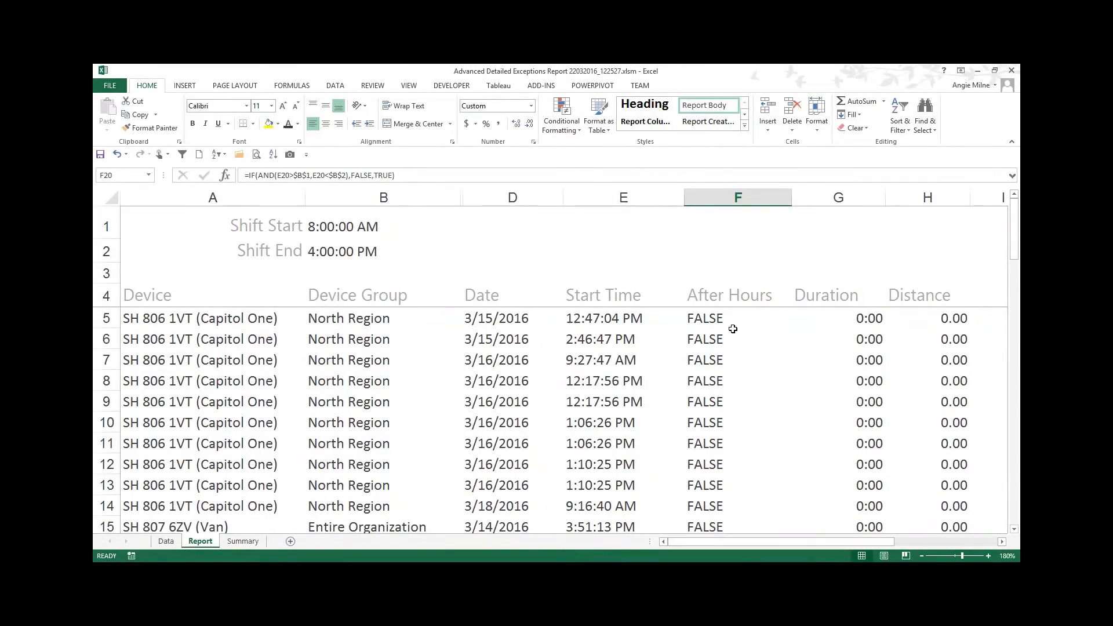
pyautogui.scroll(-1, 738, 375)
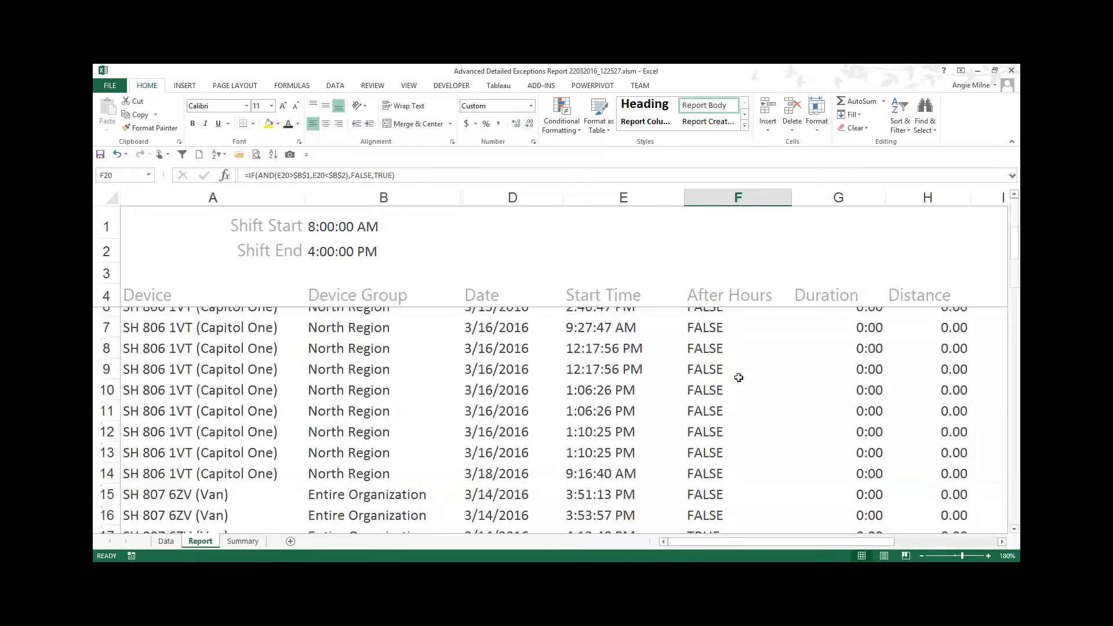
pyautogui.scroll(-1, 750, 446)
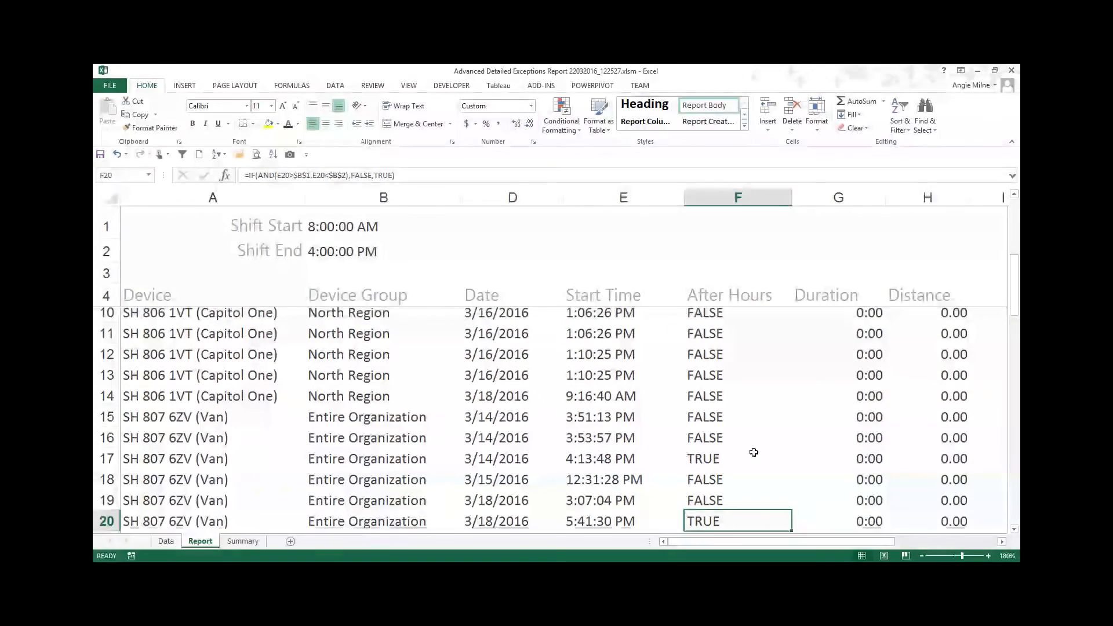
pyautogui.scroll(-2, 752, 450)
pyautogui.click(723, 294)
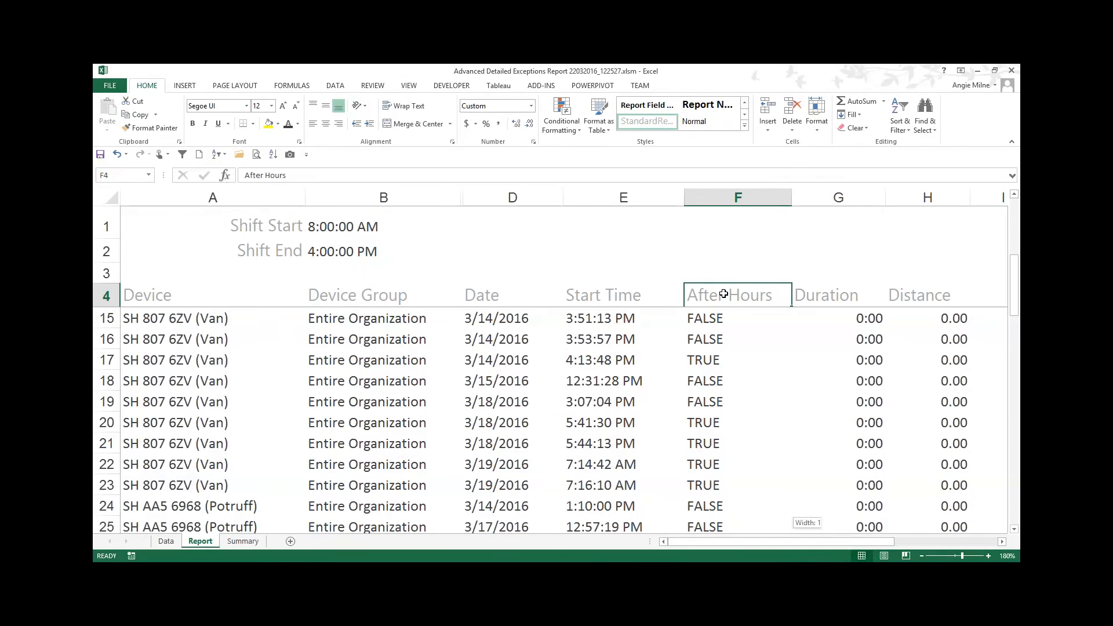
pyautogui.hotkey('ctrl', 'shift', 'Down')
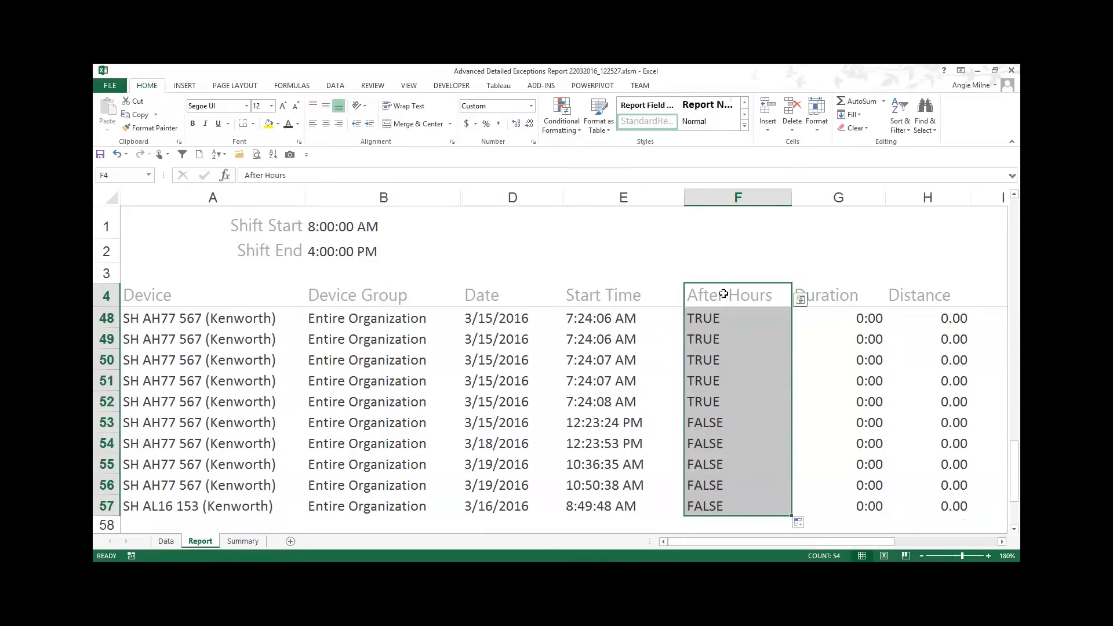
pyautogui.click(728, 263)
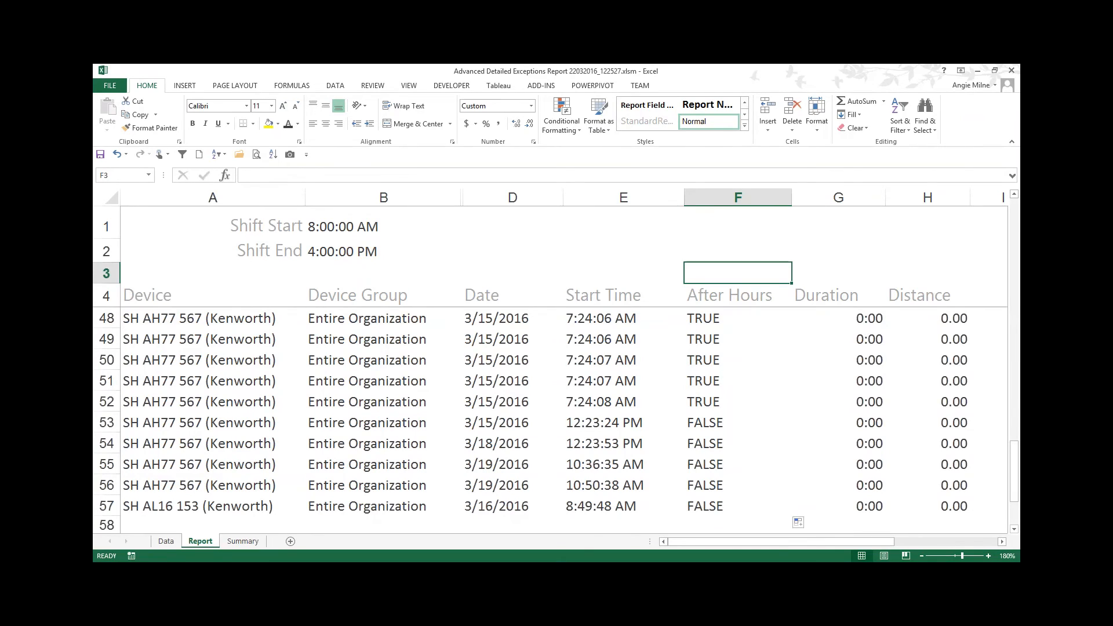
# Step: Select the After Hours column and open an Equal To highlight-cells conditional formatting rule
pyautogui.click(737, 198)
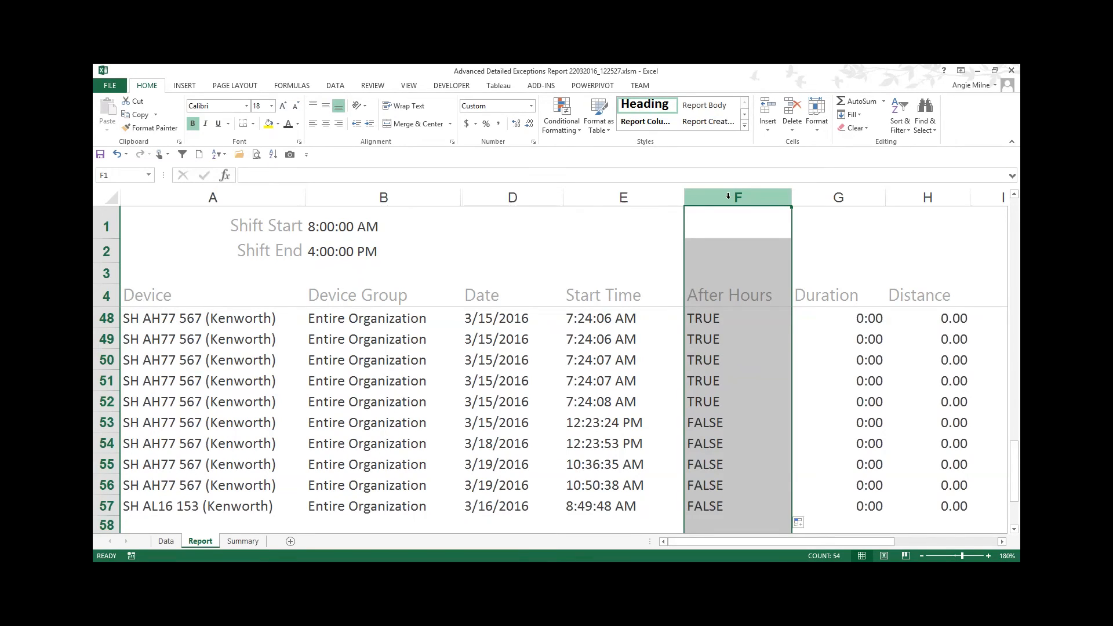
pyautogui.click(577, 129)
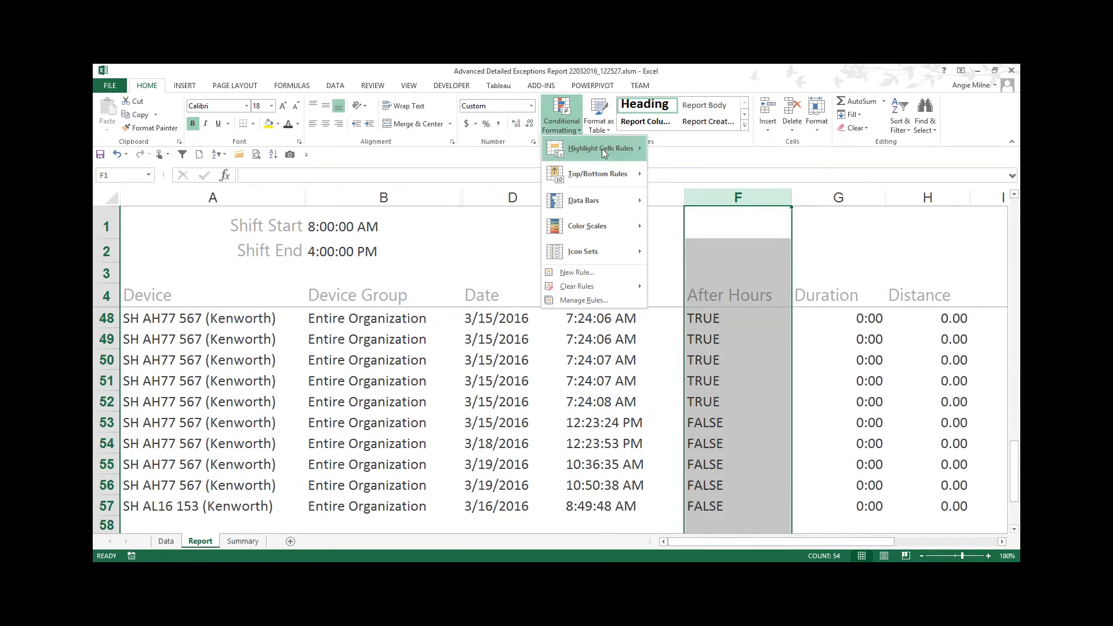
pyautogui.moveTo(577, 151)
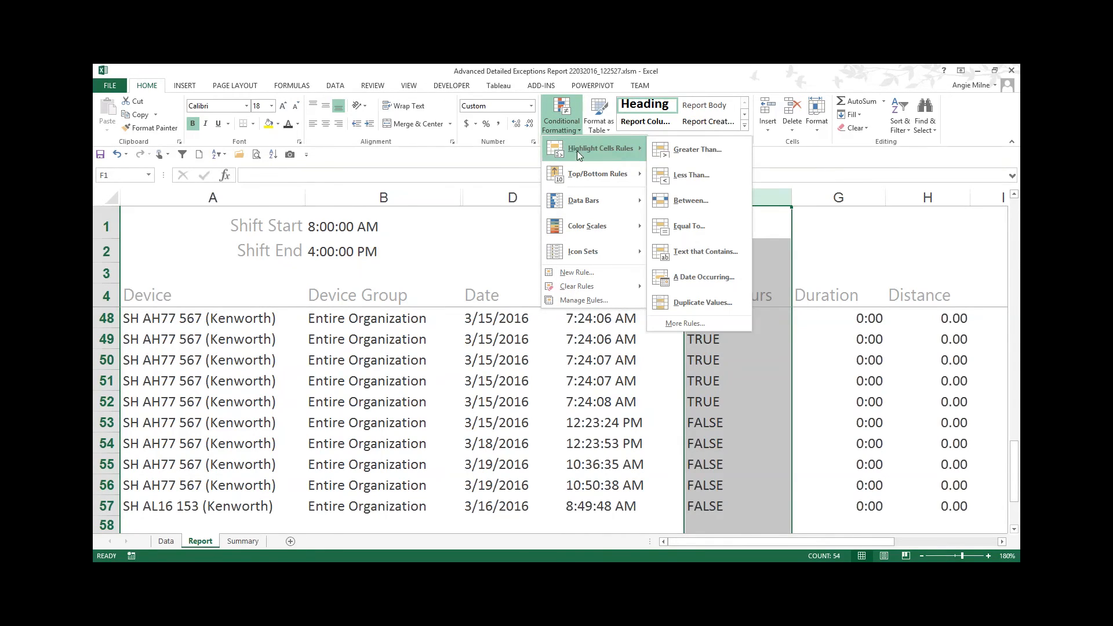
pyautogui.click(711, 226)
pyautogui.moveTo(658, 297); pyautogui.dragTo(632, 213)
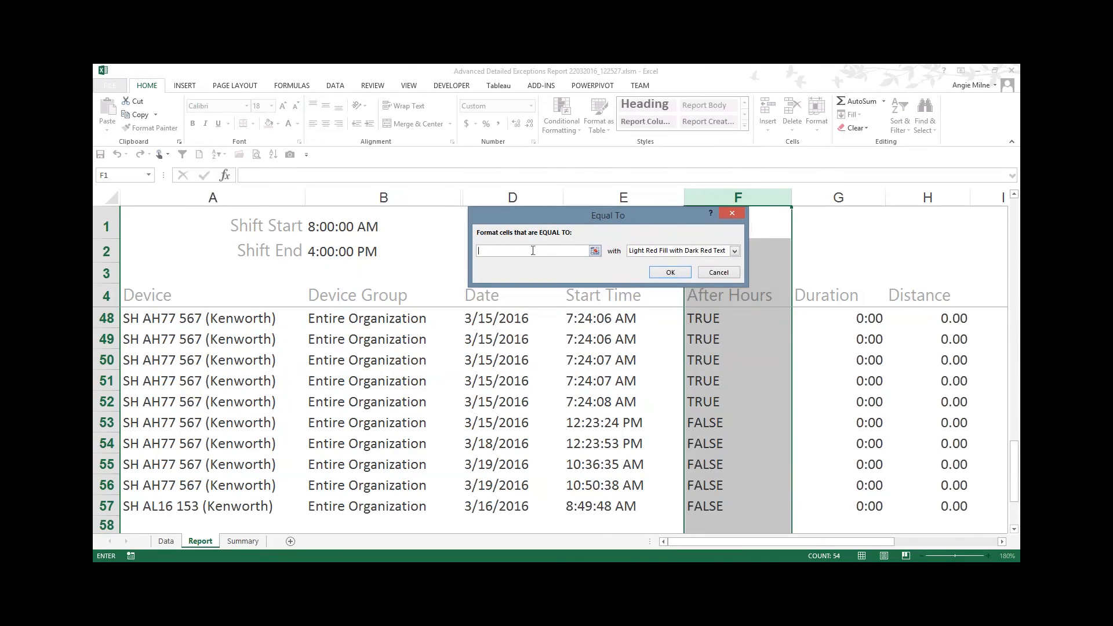
pyautogui.click(595, 251)
pyautogui.click(358, 258)
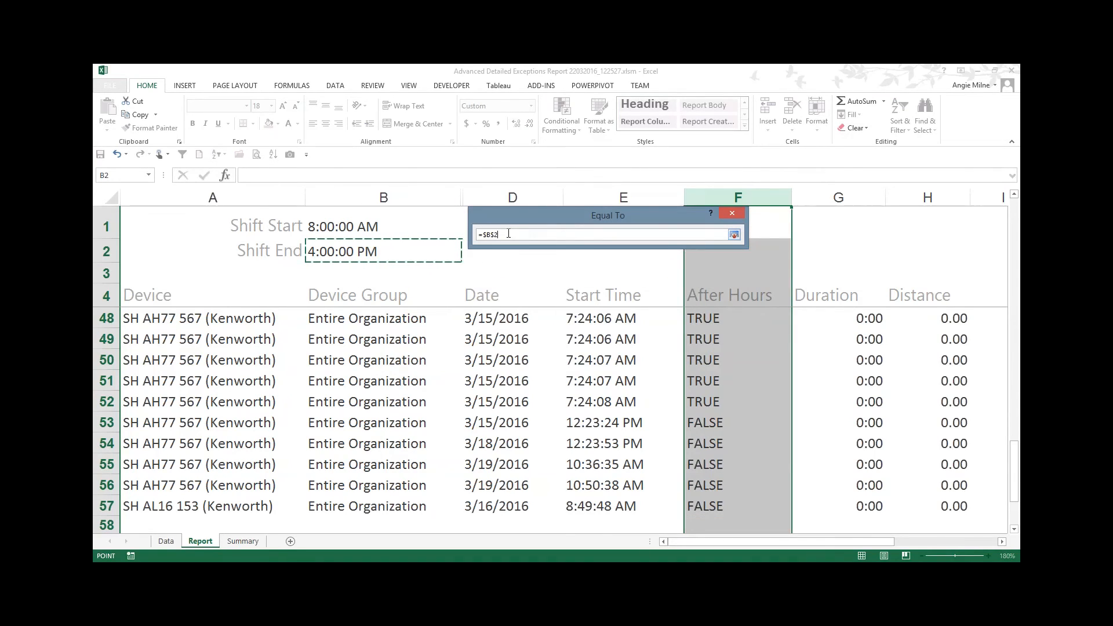
pyautogui.click(734, 234)
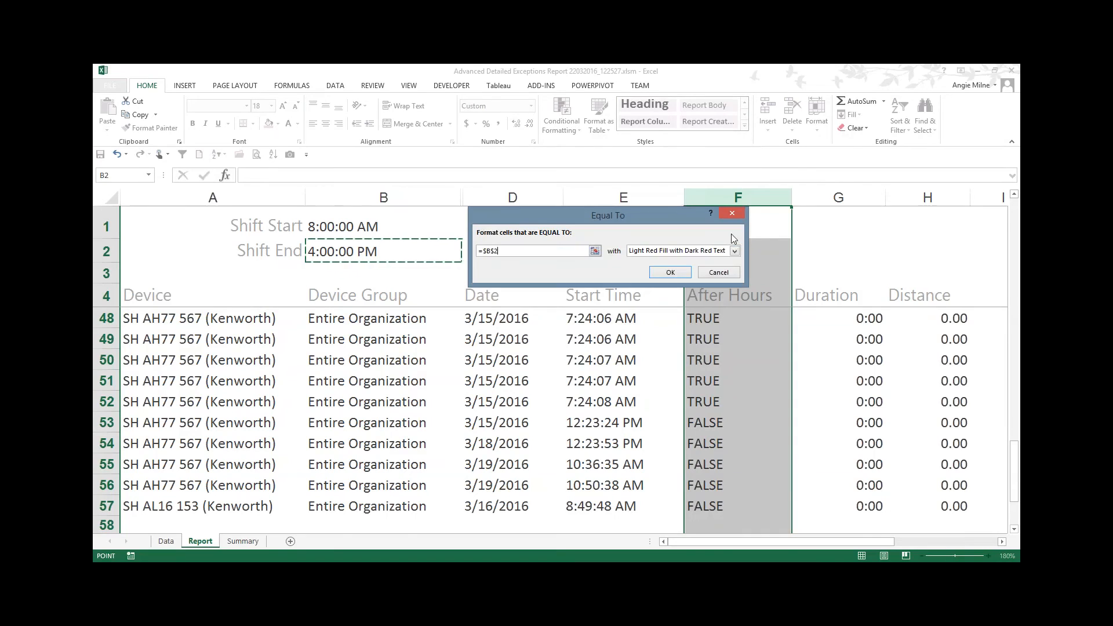
pyautogui.press('BackSpace')
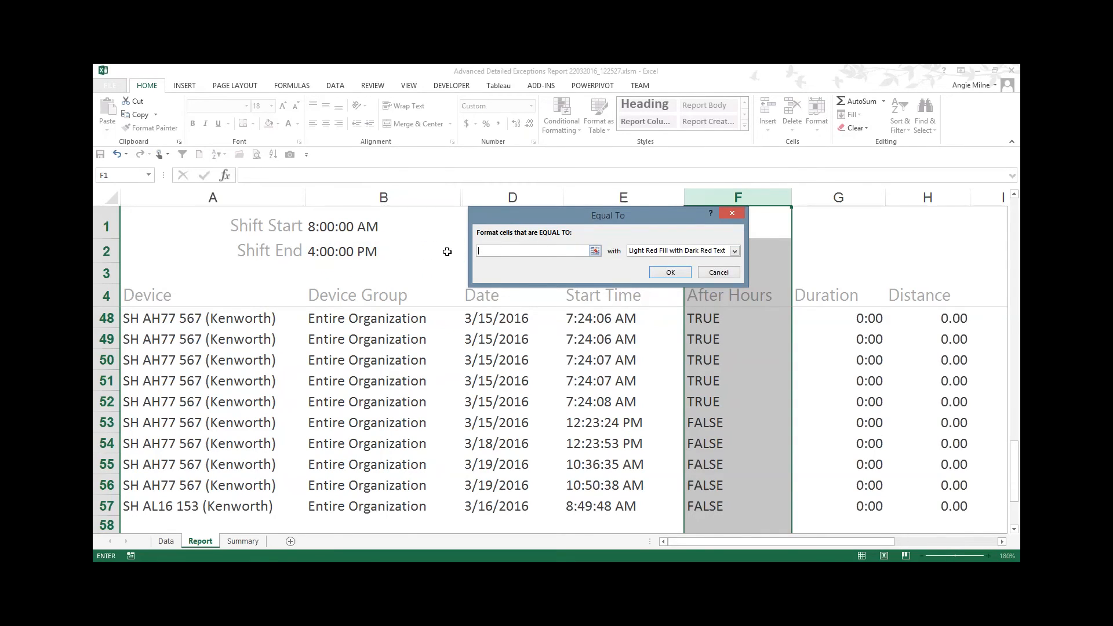
# Step: Set the Equal To rule's value to TRUE
pyautogui.write('TRUE')
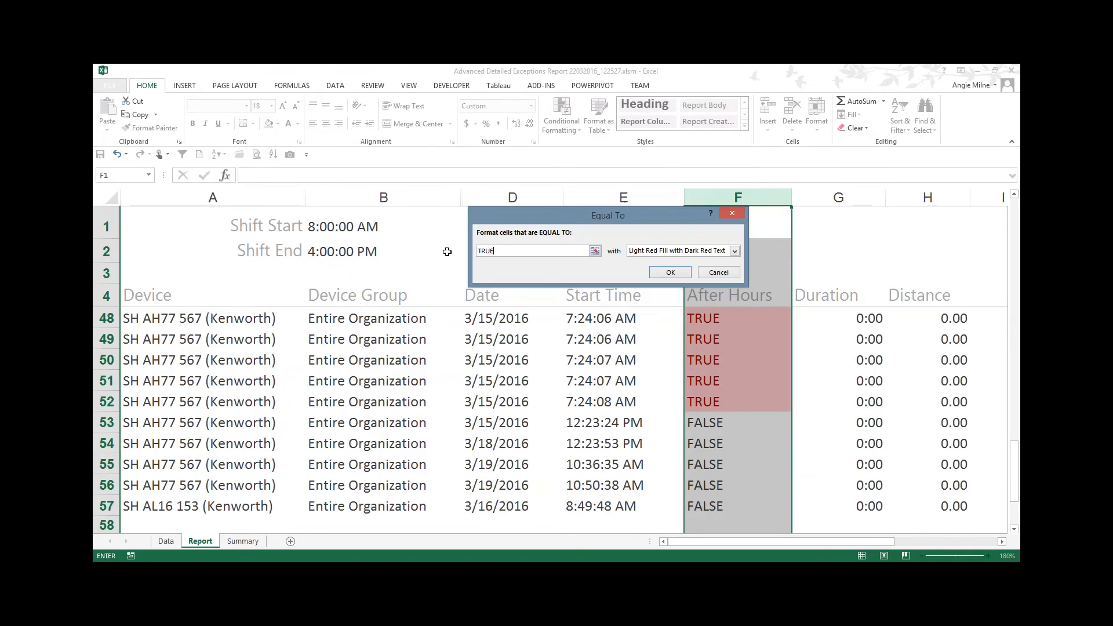
pyautogui.press('BackSpace')
pyautogui.press('BackSpace')
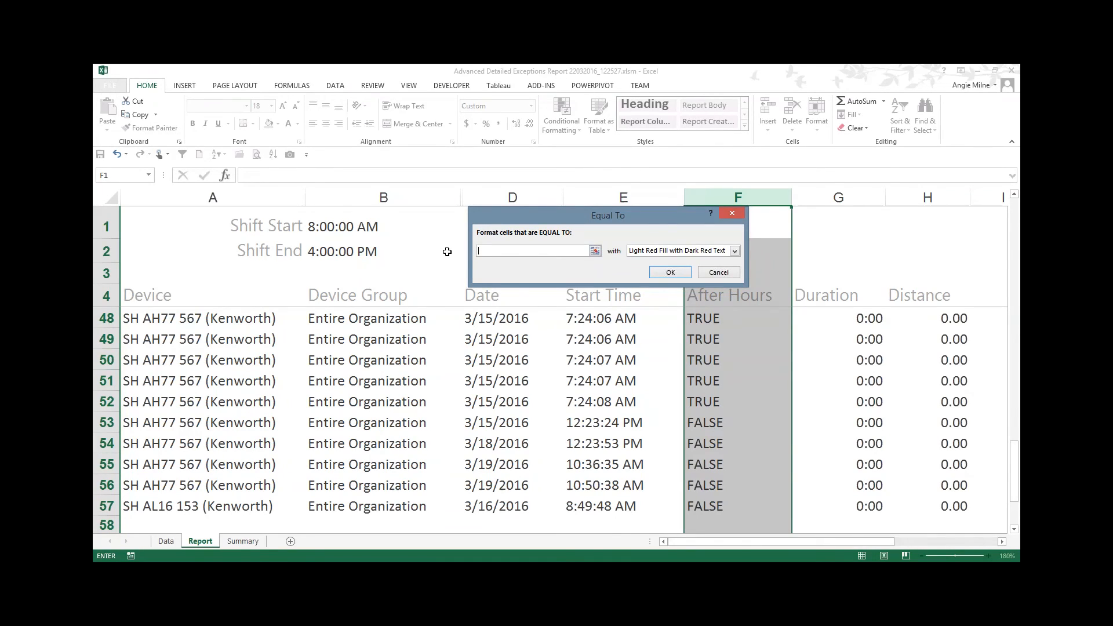
pyautogui.write('TRUE')
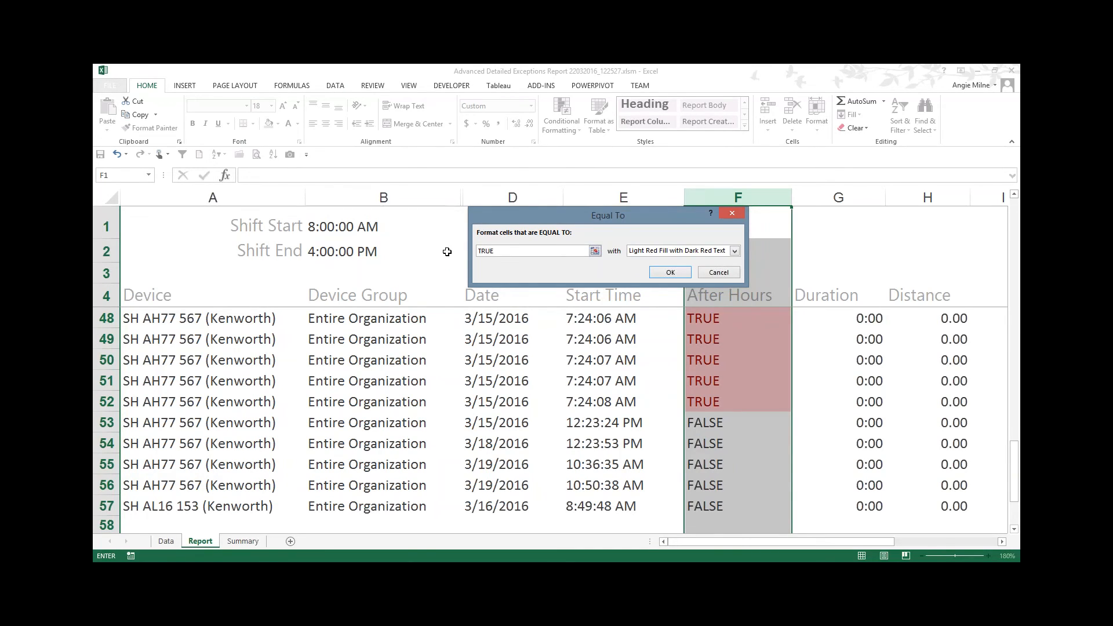
# Step: Give the rule a custom format with a bold, red font
pyautogui.click(734, 250)
pyautogui.click(696, 270)
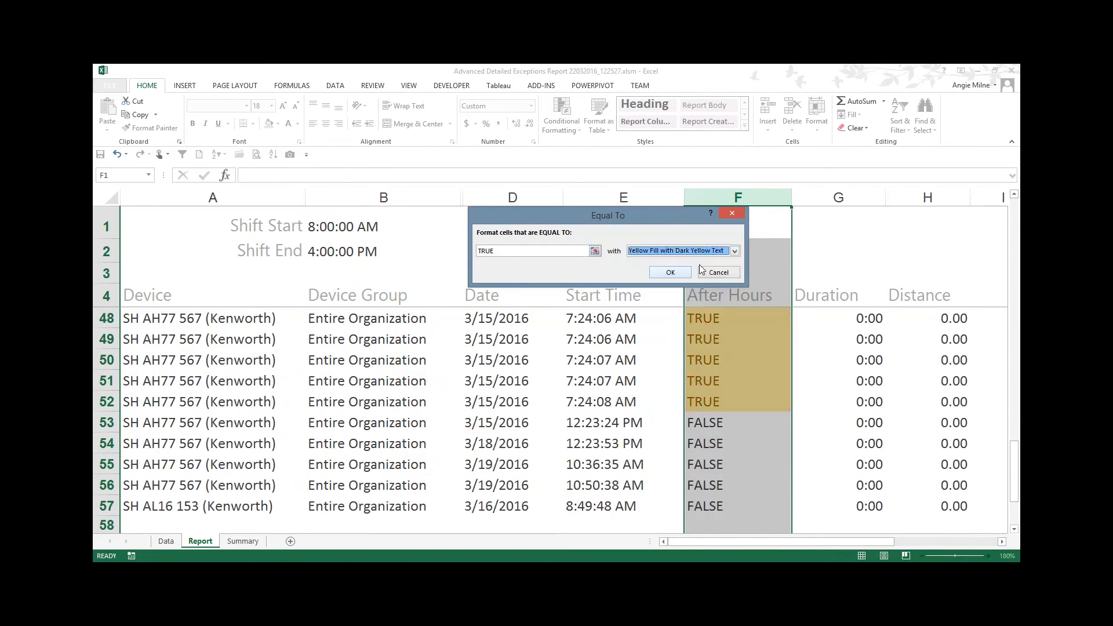
pyautogui.click(734, 250)
pyautogui.press('Down')
pyautogui.press('Return')
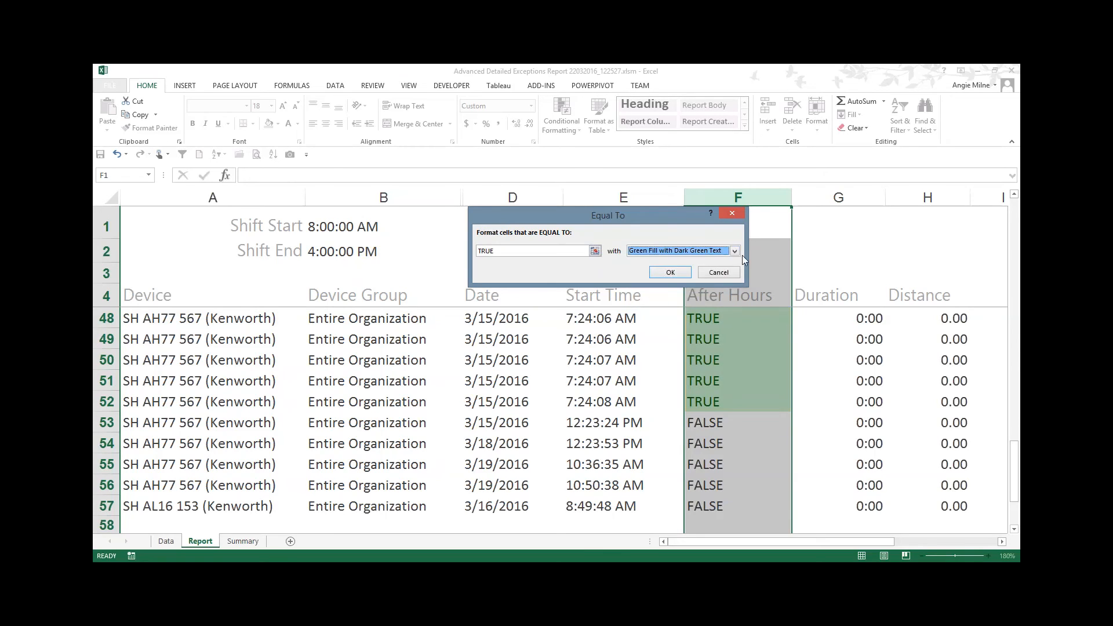
pyautogui.click(735, 253)
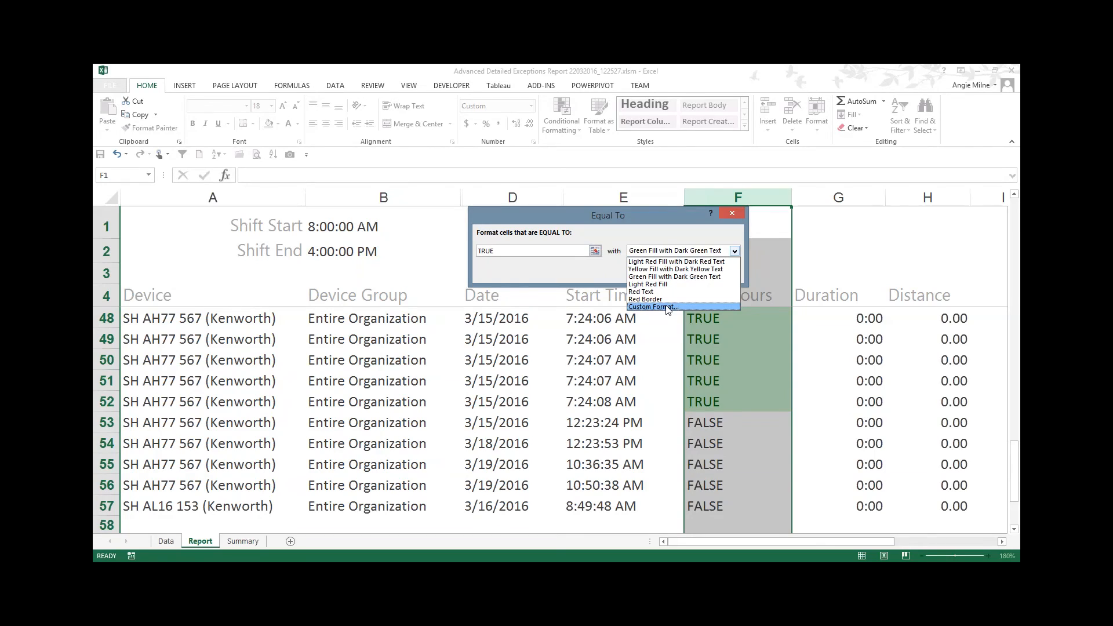
pyautogui.click(644, 308)
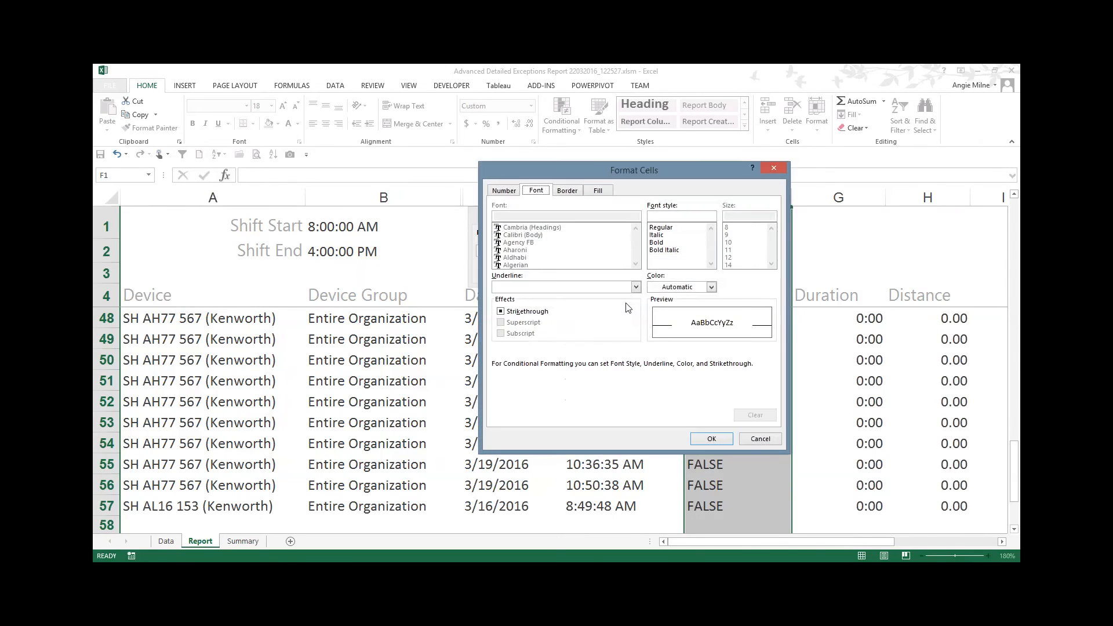
pyautogui.click(656, 242)
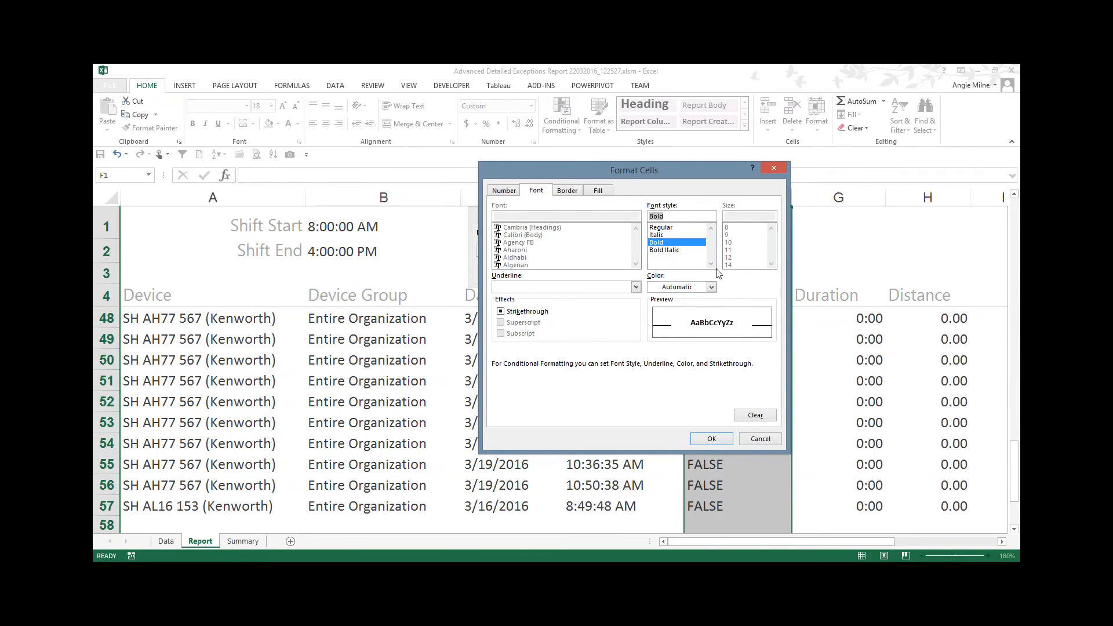
pyautogui.click(711, 287)
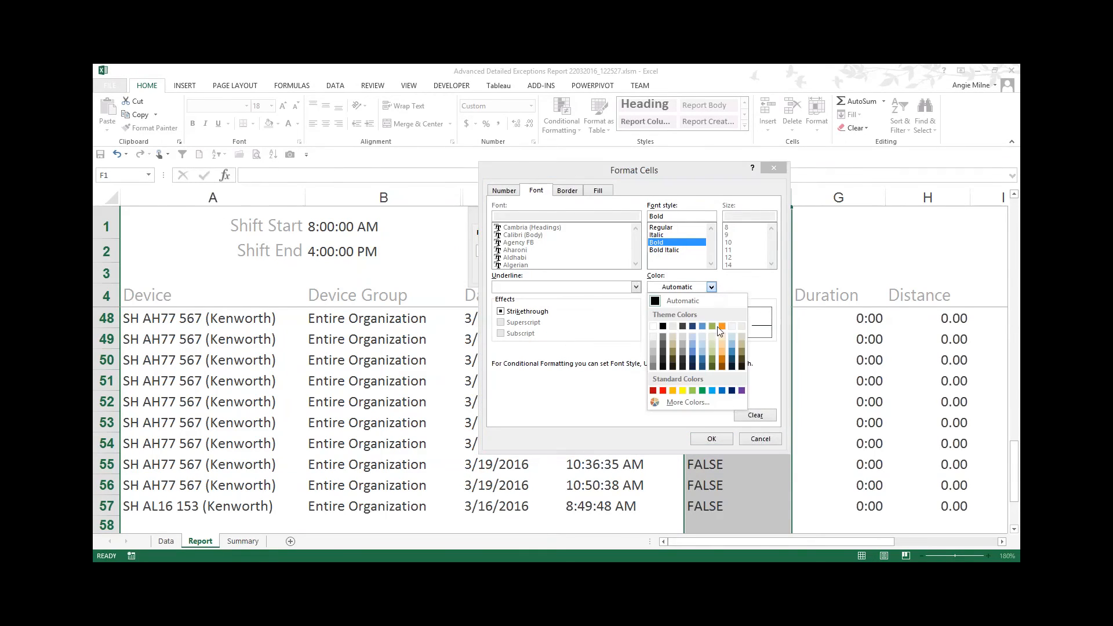
pyautogui.click(651, 390)
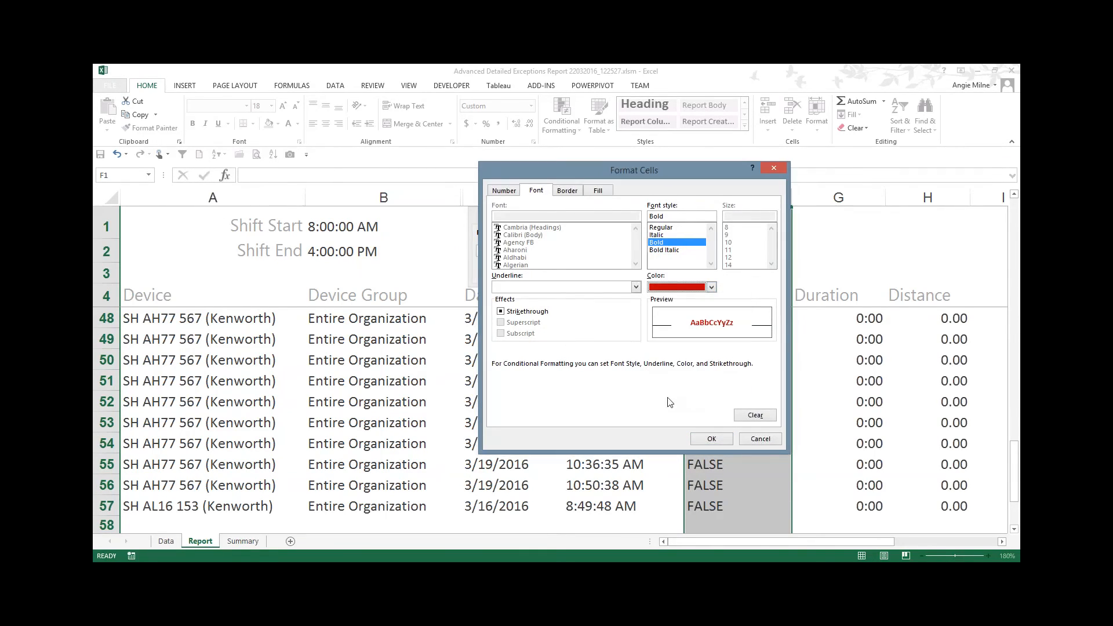
pyautogui.click(575, 192)
pyautogui.click(599, 191)
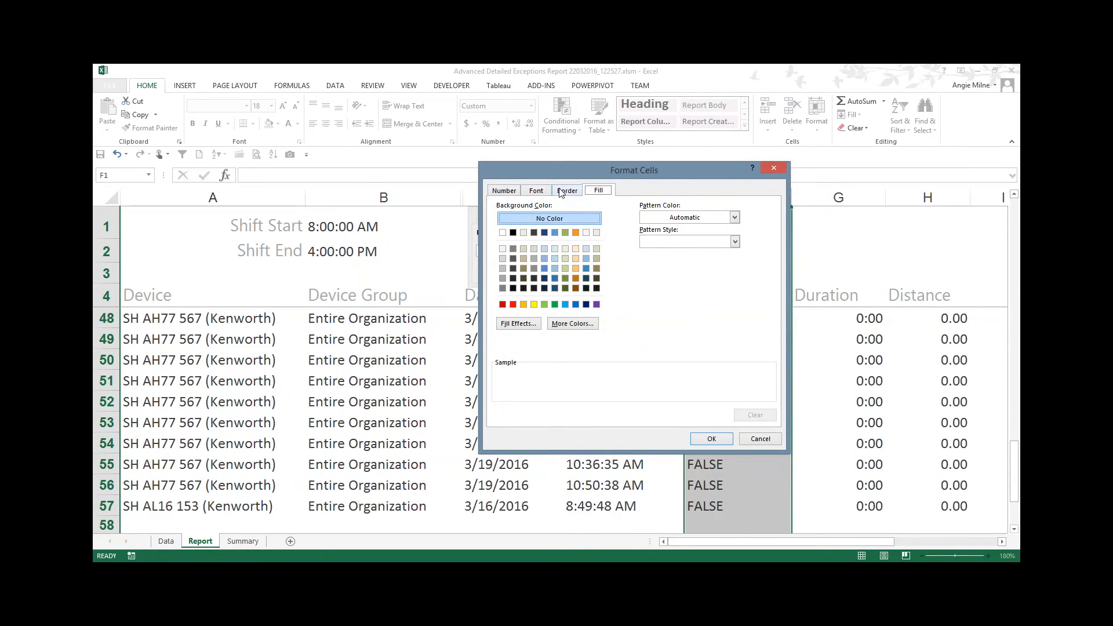
pyautogui.click(509, 193)
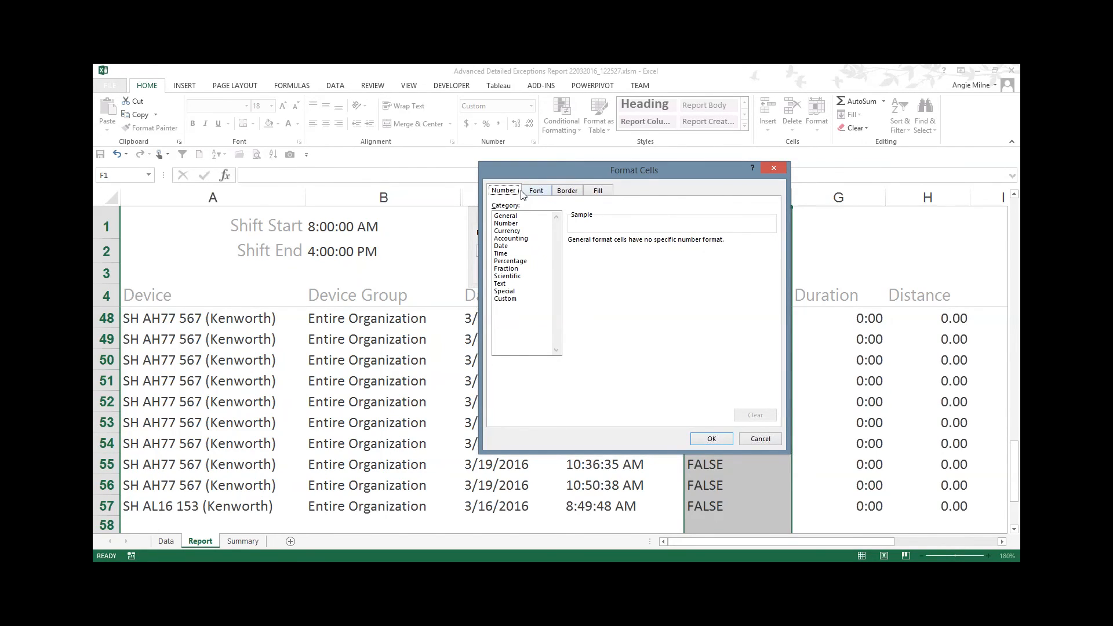
pyautogui.click(505, 299)
pyautogui.moveTo(771, 270)
pyautogui.mouseDown()
pyautogui.moveTo(772, 323)
pyautogui.moveTo(778, 262)
pyautogui.mouseUp()
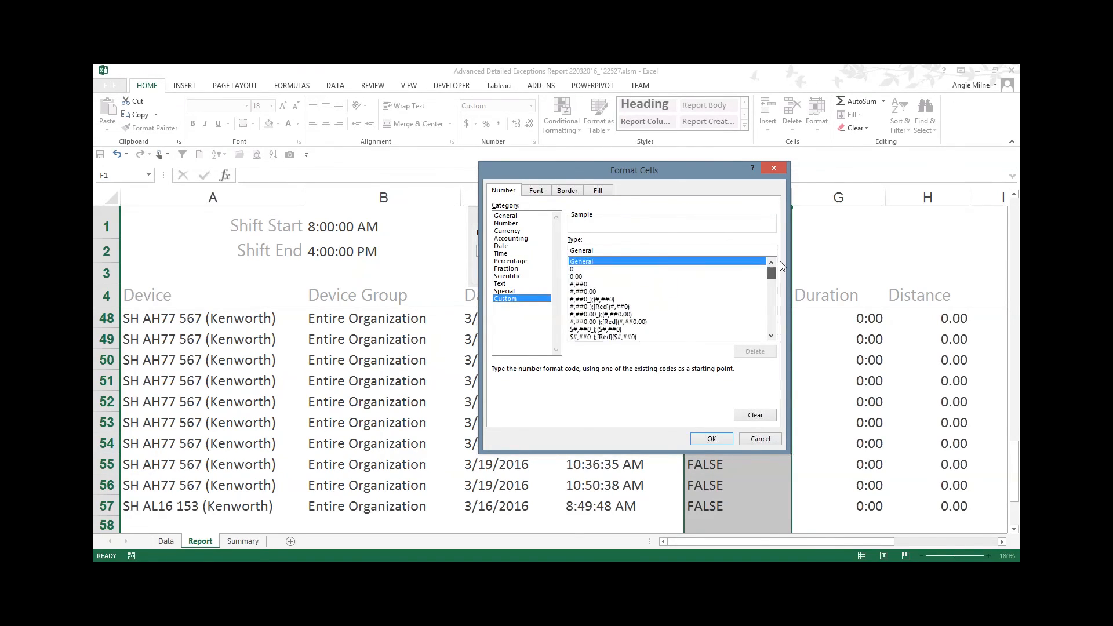
pyautogui.click(536, 191)
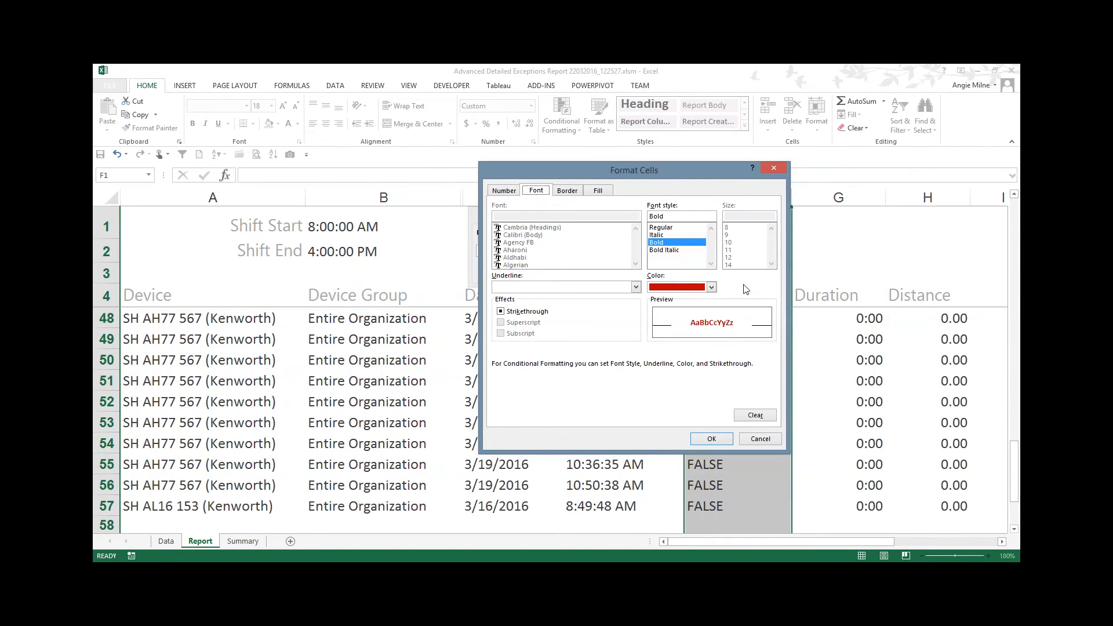
# Step: Confirm the custom format and apply the TRUE highlight rule to the column
pyautogui.click(714, 439)
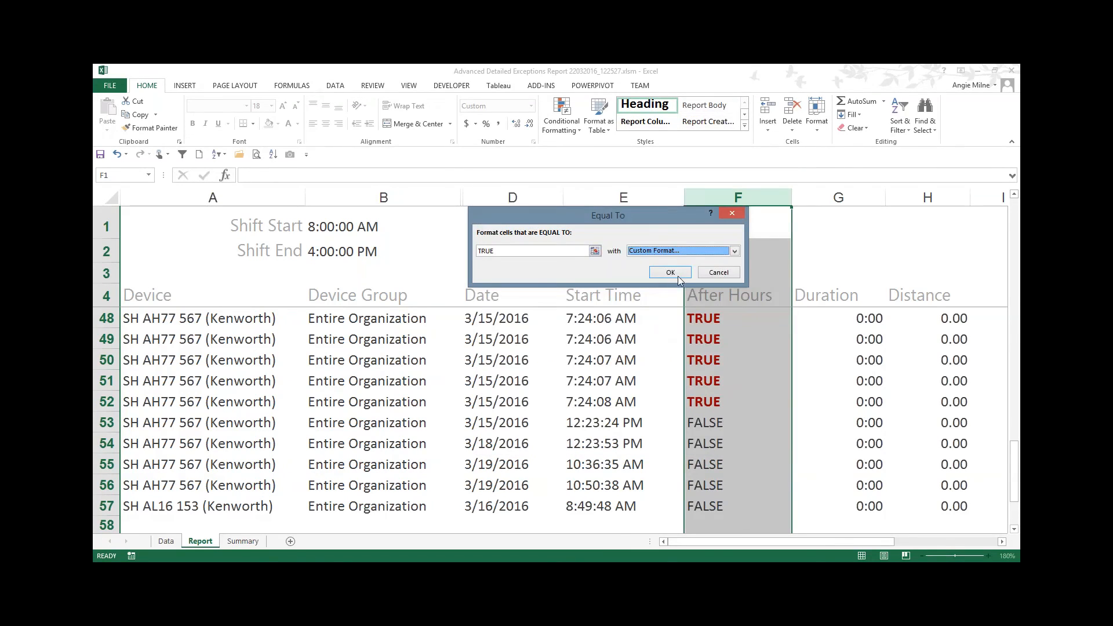
pyautogui.click(669, 273)
pyautogui.click(742, 290)
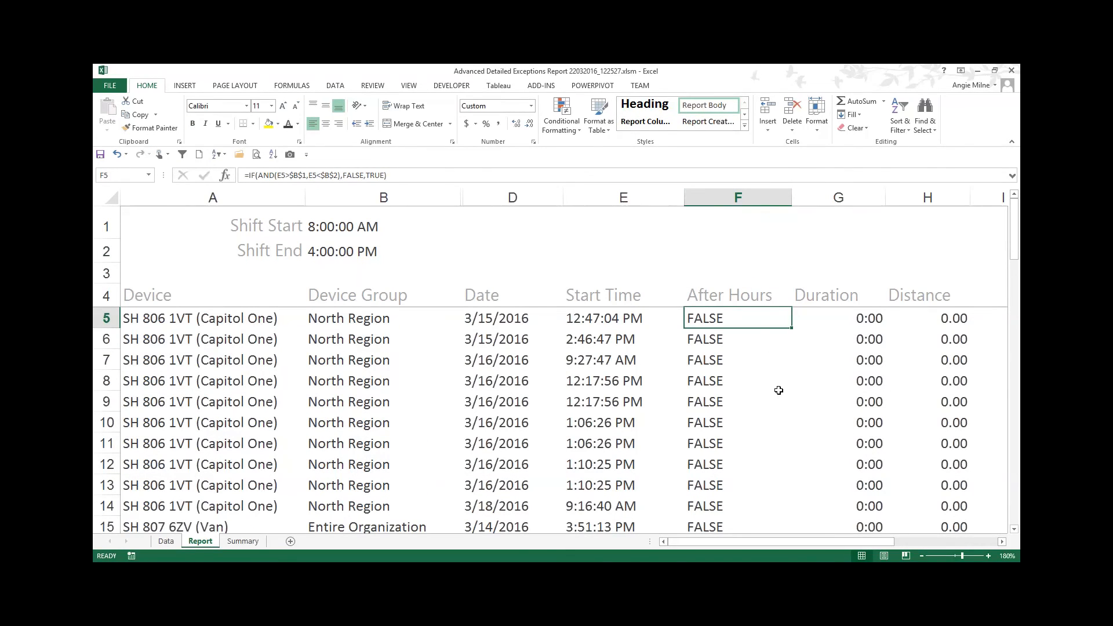
# Step: Scroll through the After Hours column to check which TRUE values are highlighted
pyautogui.scroll(-3, 777, 395)
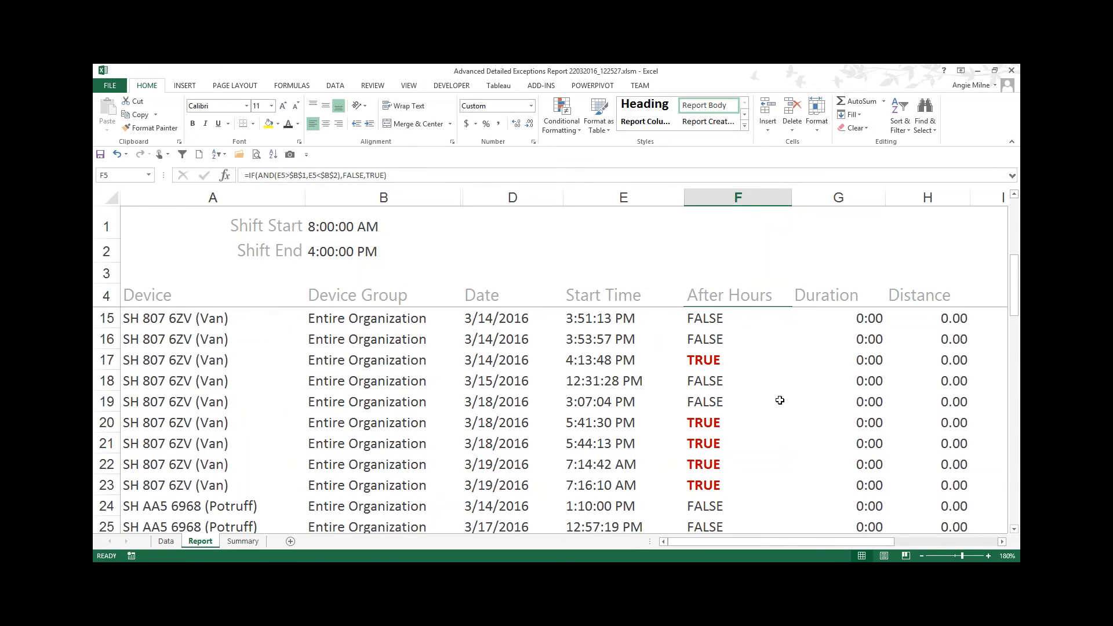
pyautogui.scroll(-2, 778, 400)
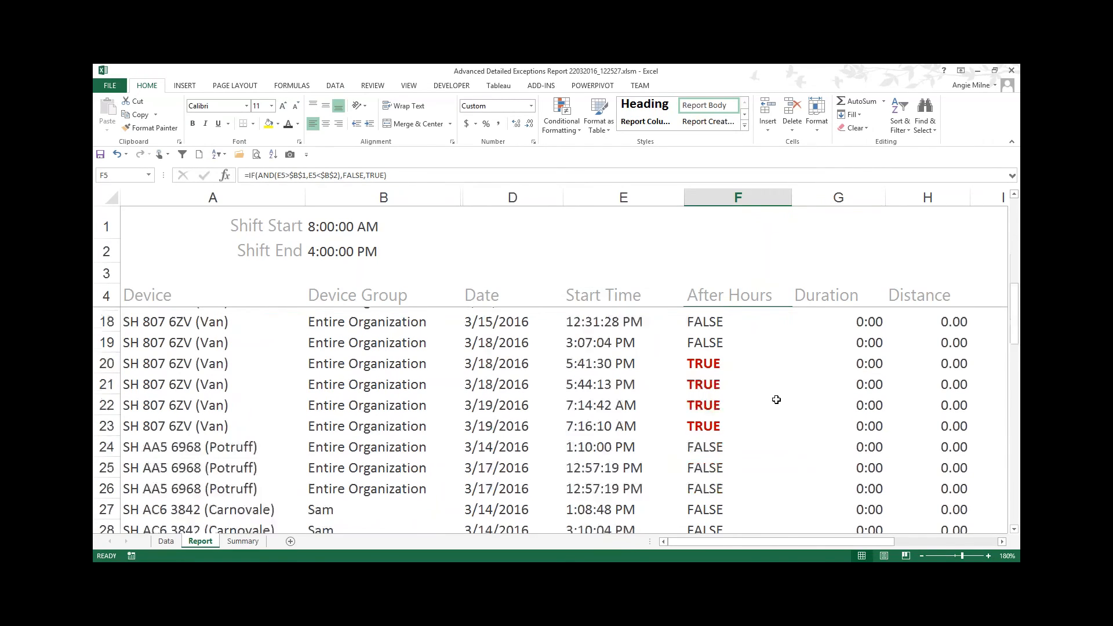
pyautogui.scroll(-2, 776, 400)
pyautogui.scroll(-2, 780, 414)
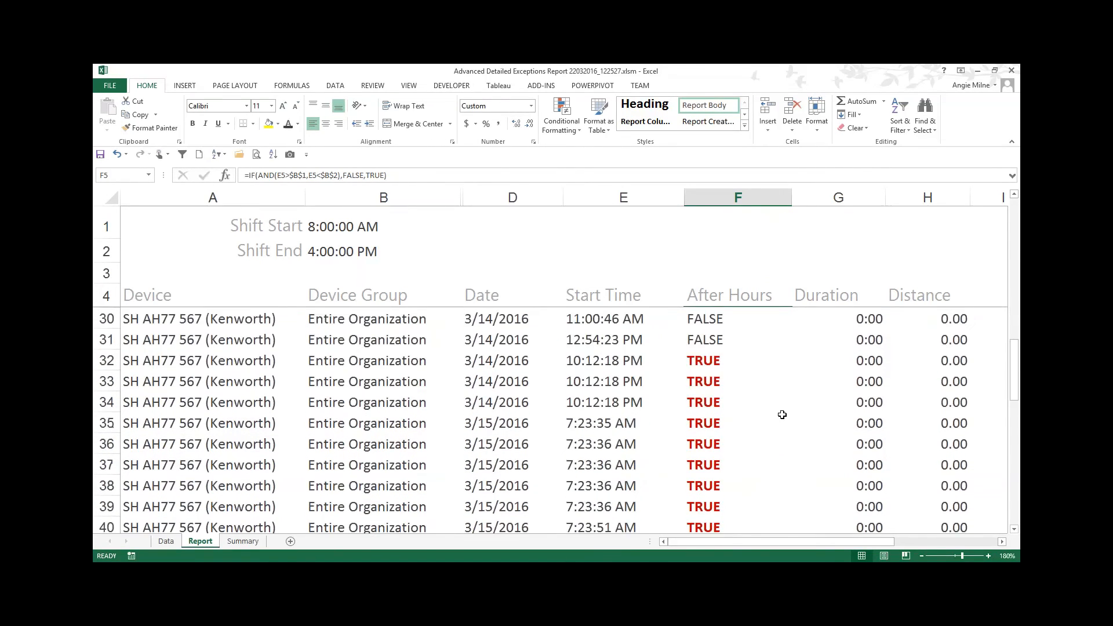
pyautogui.scroll(-2, 782, 414)
pyautogui.scroll(-5, 771, 446)
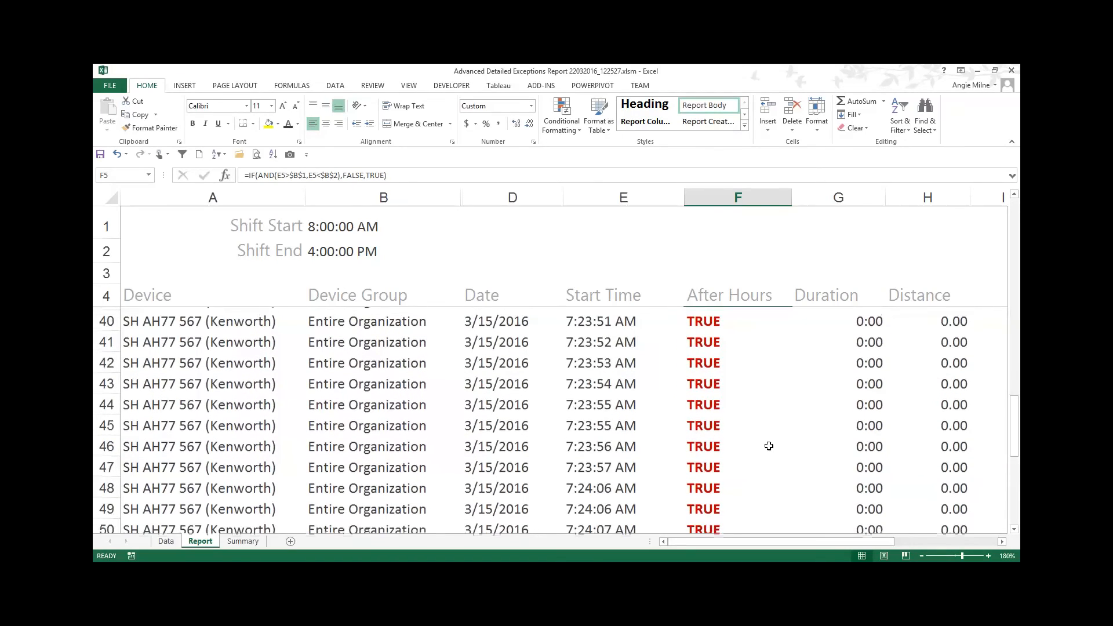
pyautogui.scroll(2, 762, 460)
pyautogui.scroll(11, 762, 461)
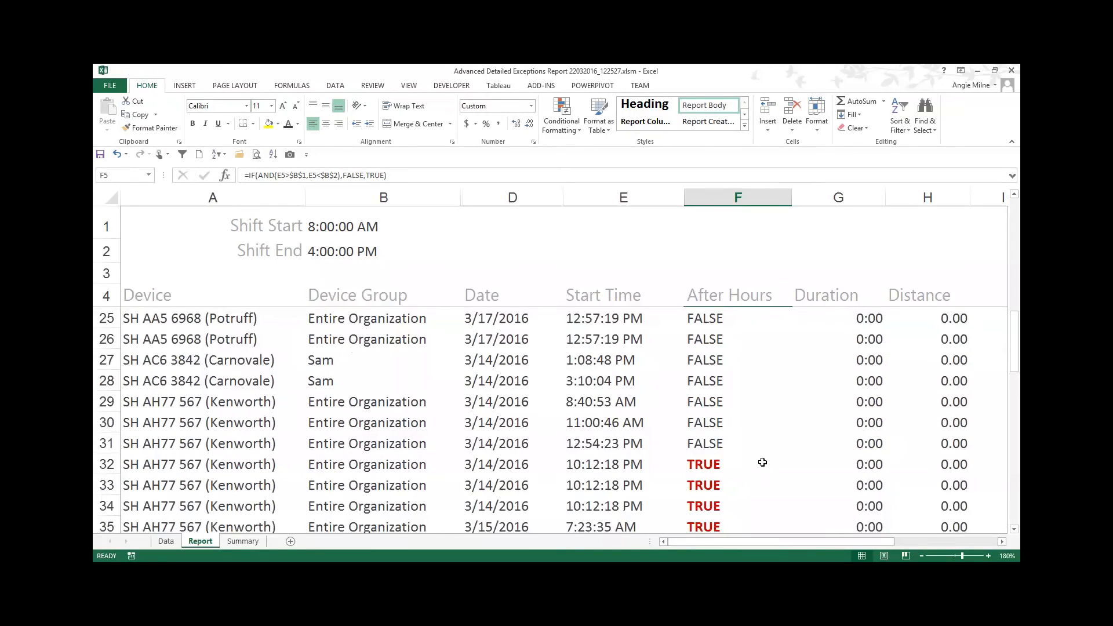
pyautogui.scroll(-6, 763, 469)
pyautogui.scroll(-9, 763, 469)
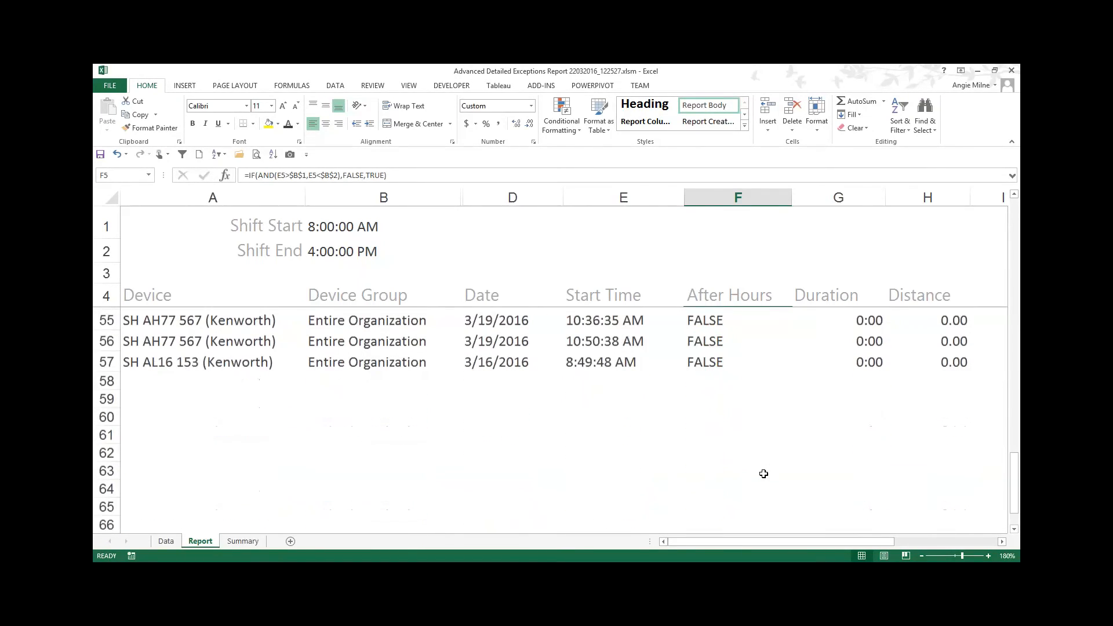
pyautogui.scroll(8, 762, 471)
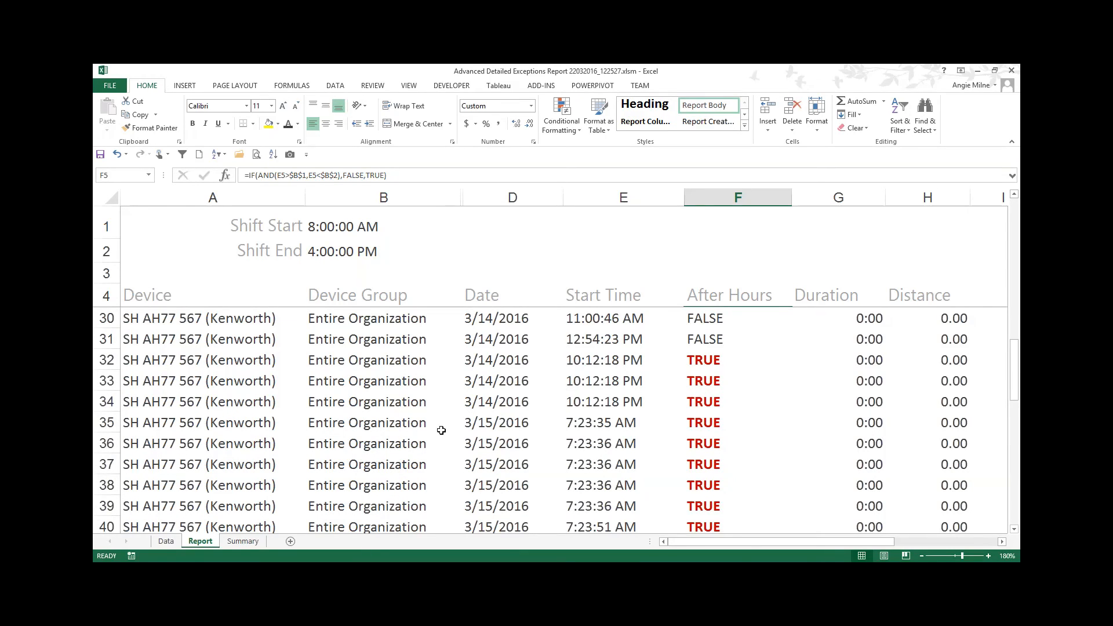
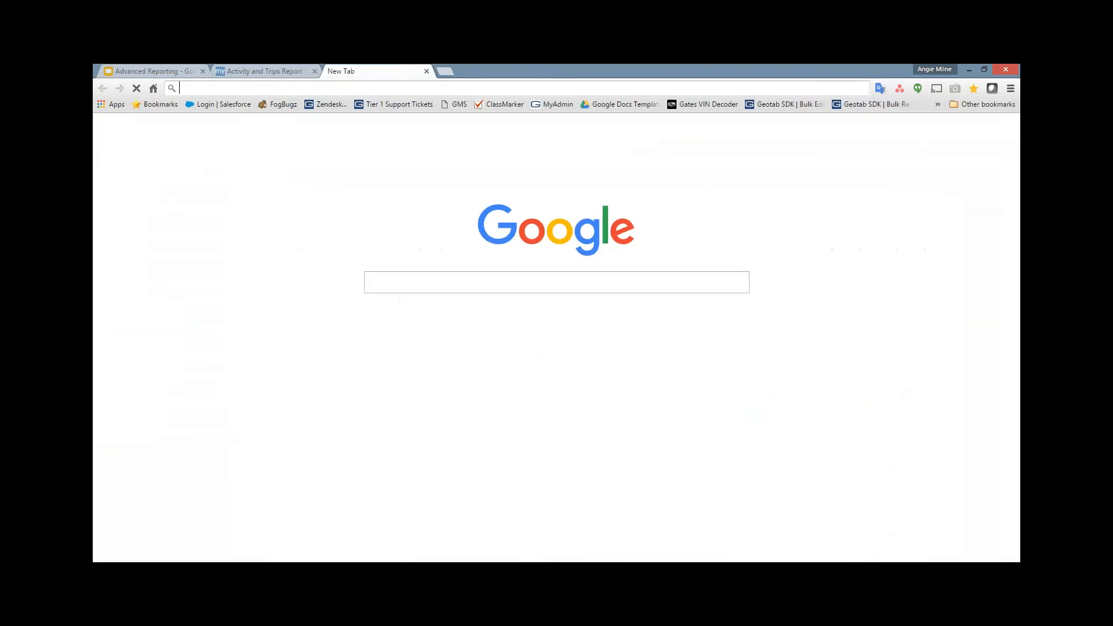
# Step: Switch to the browser, open my.geotab.com/ABC_Company and log in with the saved account credentials
pyautogui.write('MY.GEOTAB.COM/')
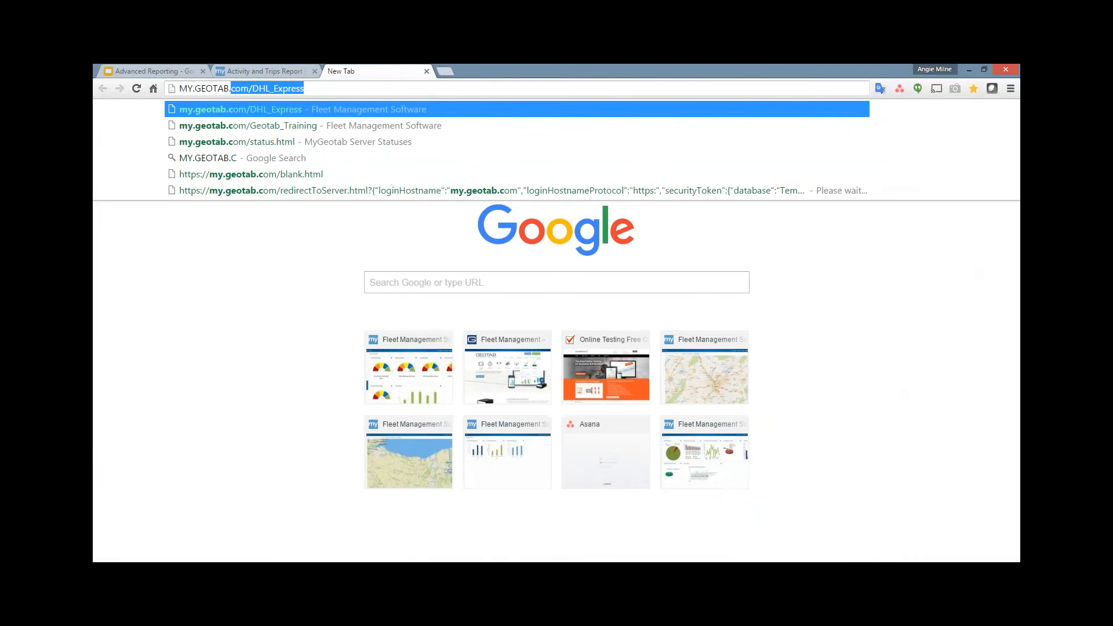
pyautogui.write('ABC_C')
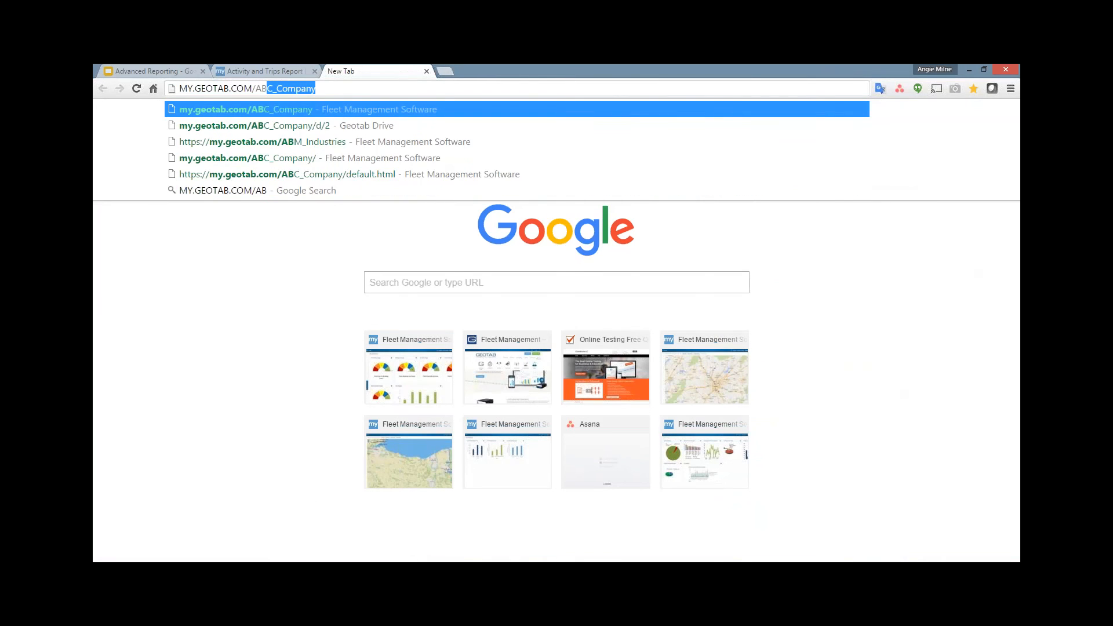
pyautogui.press('Return')
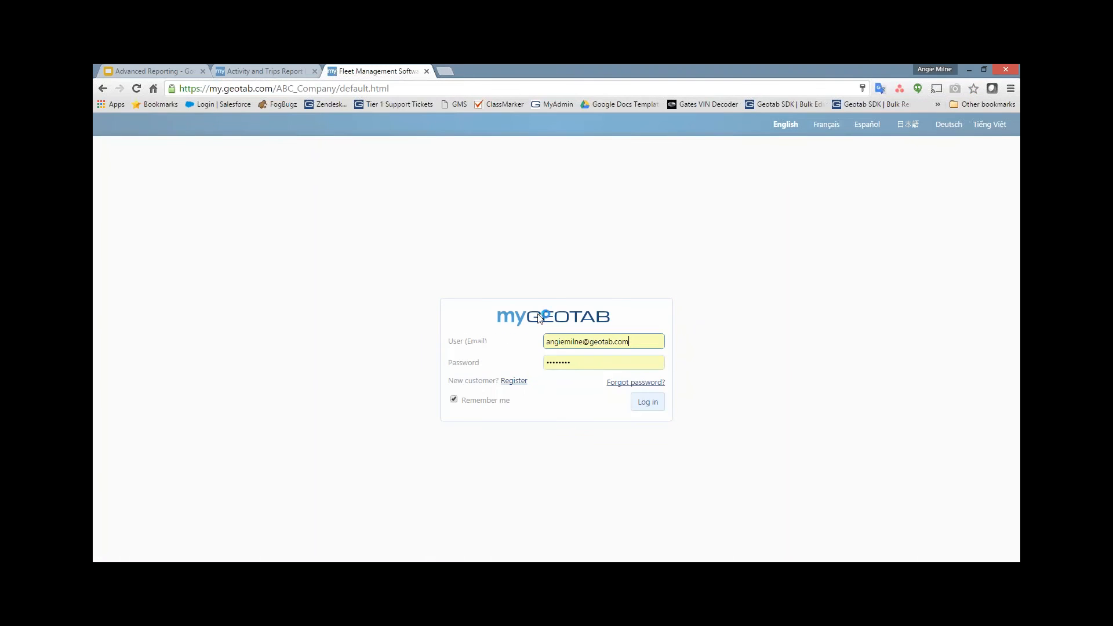
pyautogui.press('Return')
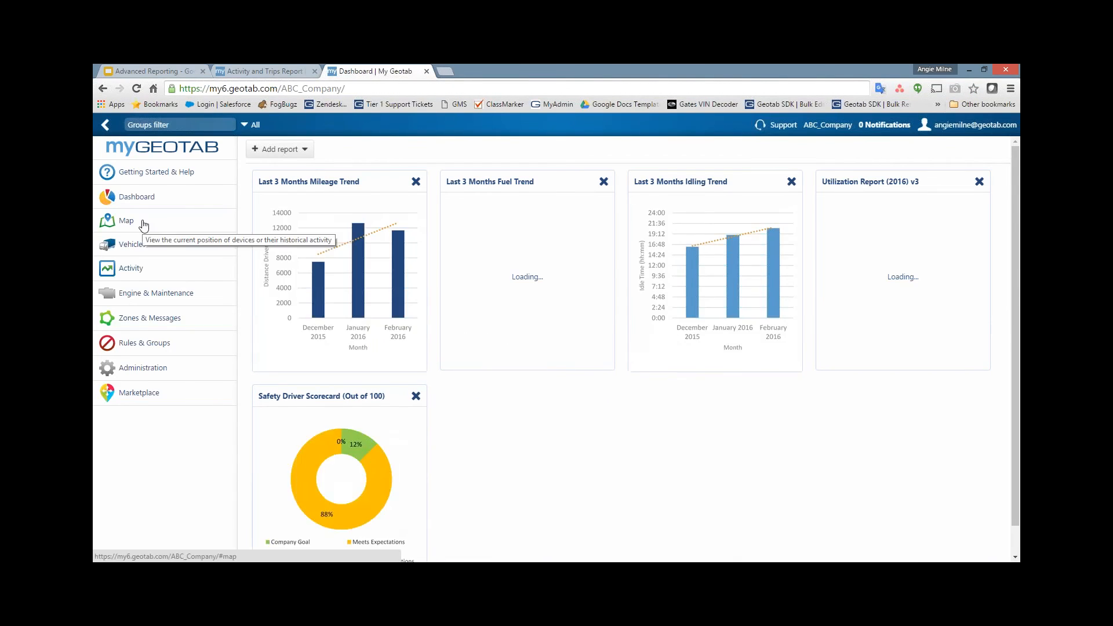
# Step: Open the Map and show the trips history for all vehicles on Mar 22, 2016
pyautogui.click(144, 224)
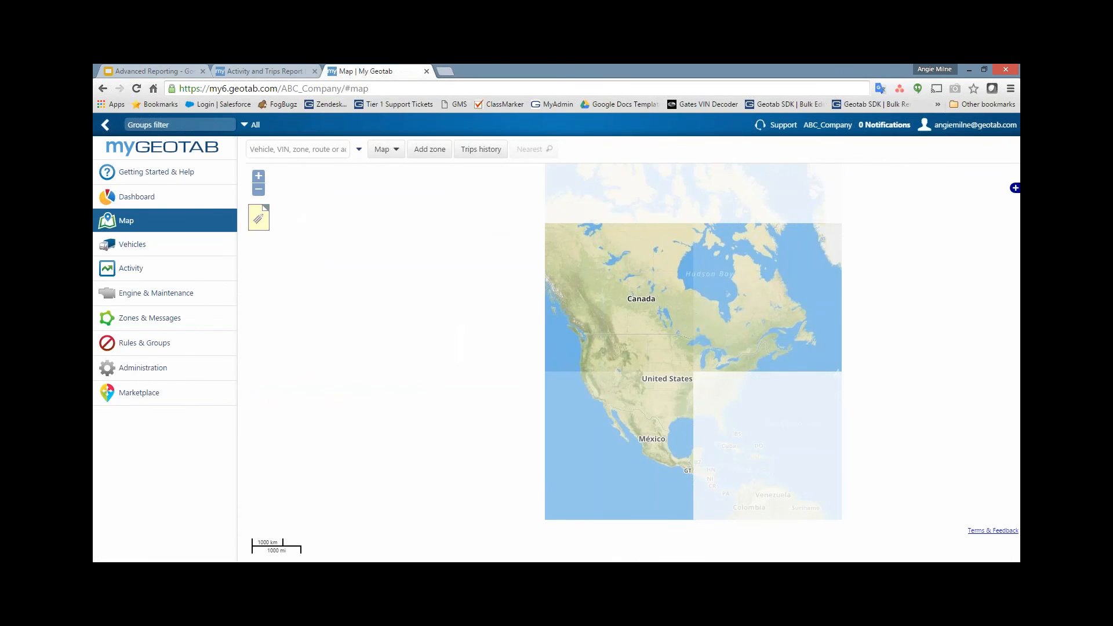
pyautogui.click(480, 149)
pyautogui.click(318, 174)
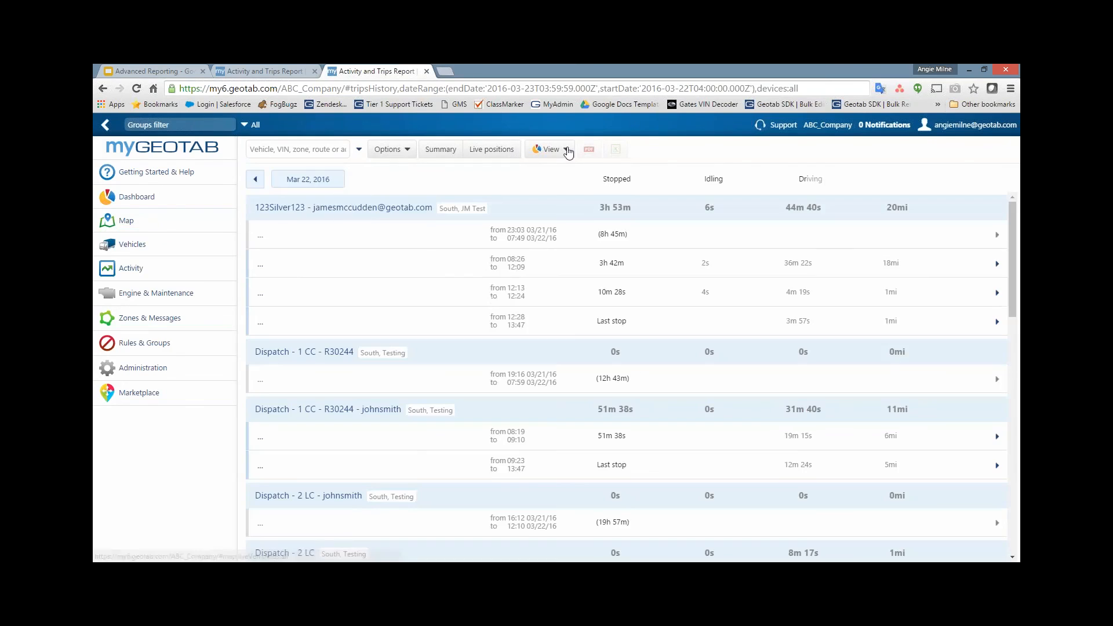
# Step: Switch the trips history to the Report view and export it to an Excel Trips Details Report
pyautogui.click(566, 149)
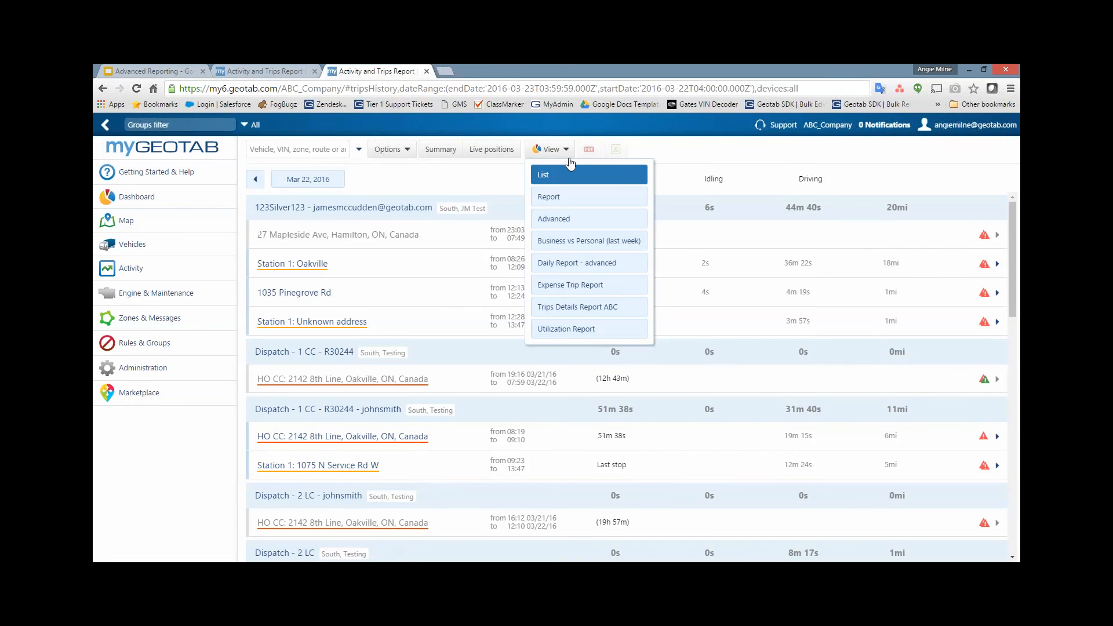
pyautogui.click(554, 197)
pyautogui.click(616, 150)
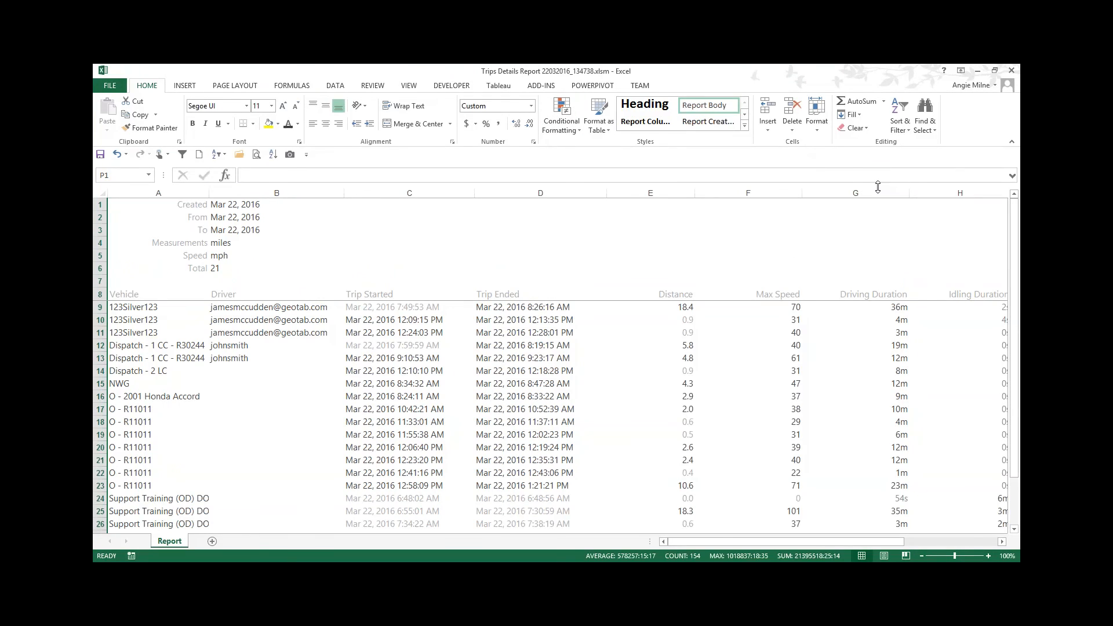
# Step: Scroll to the Stop Duration column, zoom the sheet to 150%, and inspect its duration cells
pyautogui.click(1002, 542)
pyautogui.click(825, 193)
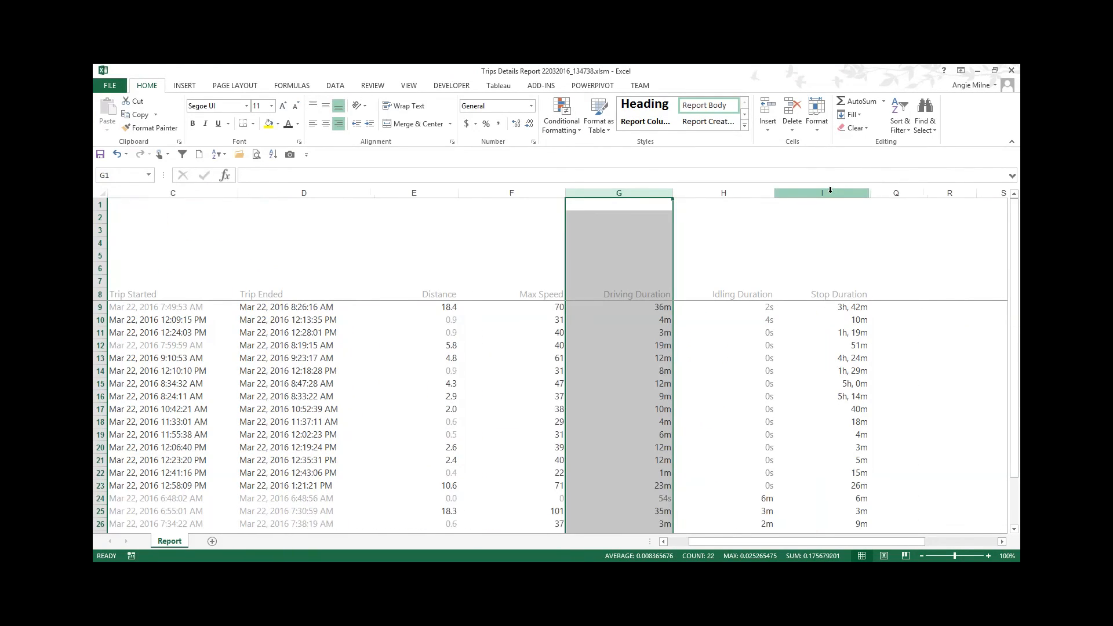
pyautogui.click(988, 555)
pyautogui.click(988, 556)
pyautogui.click(988, 556)
pyautogui.click(989, 556)
pyautogui.click(1003, 542)
pyautogui.click(1003, 542)
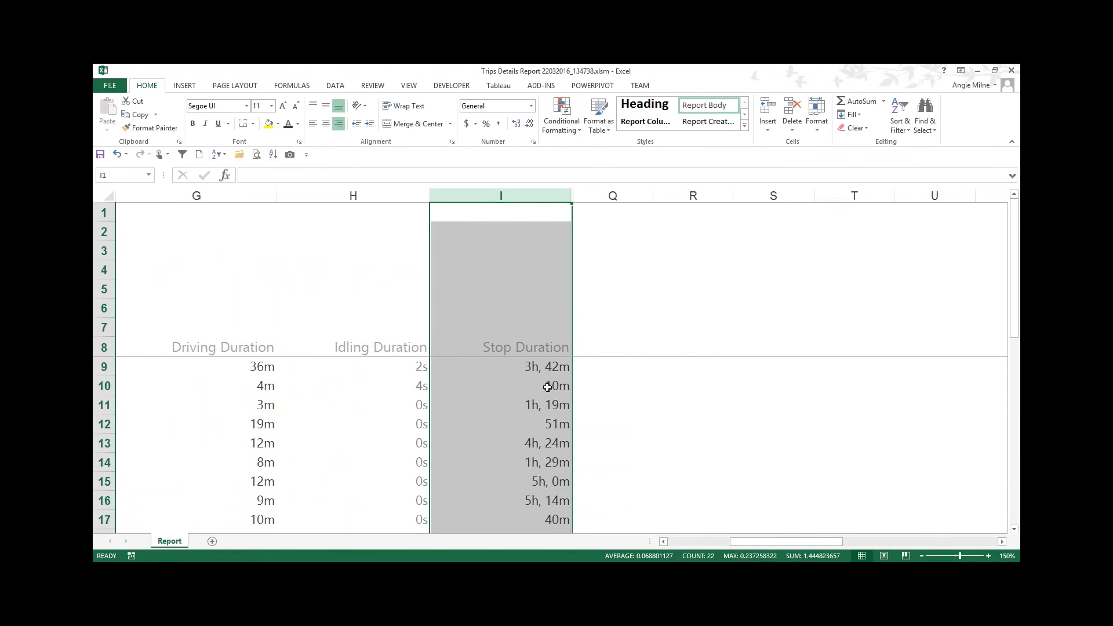
pyautogui.click(547, 386)
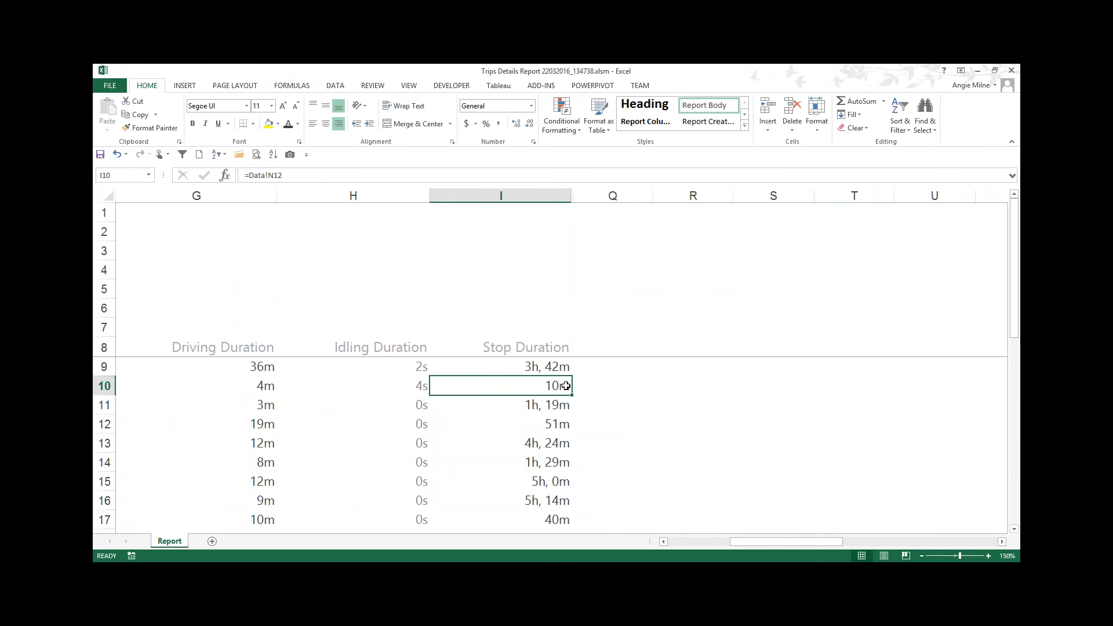
pyautogui.click(548, 365)
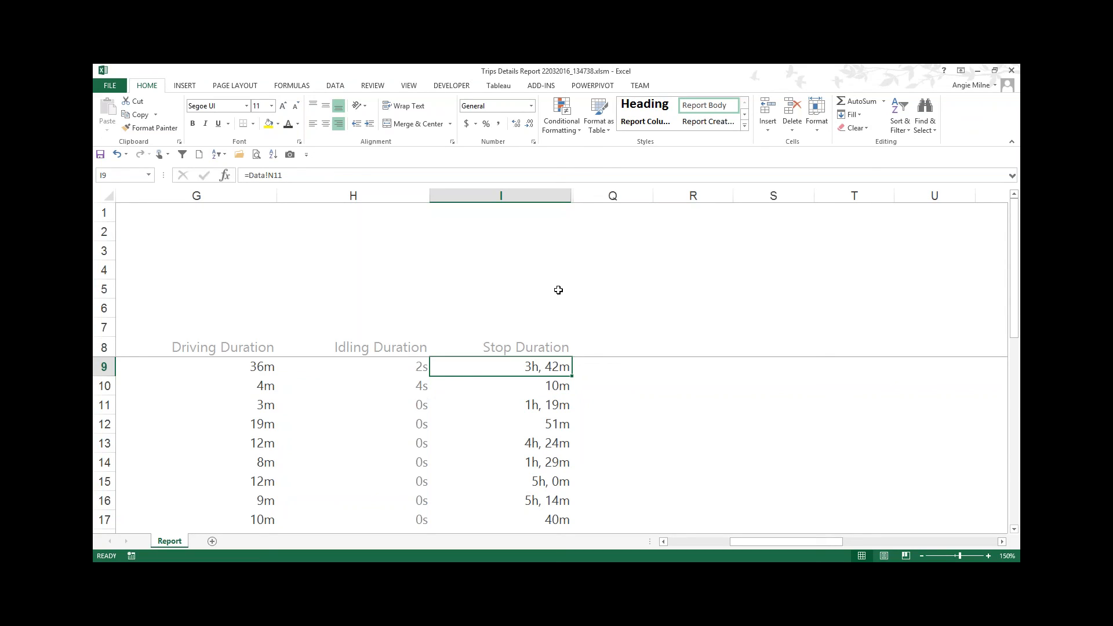
# Step: Open the conditional formatting rules manager for the selected duration column and browse its rules
pyautogui.click(572, 134)
pyautogui.click(571, 128)
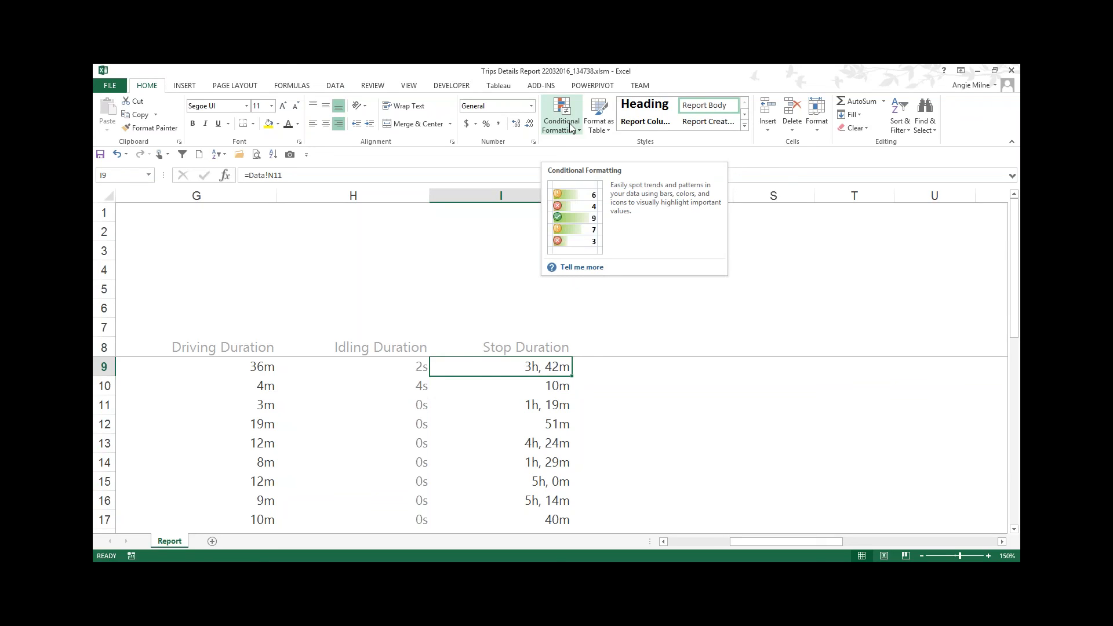
pyautogui.click(571, 128)
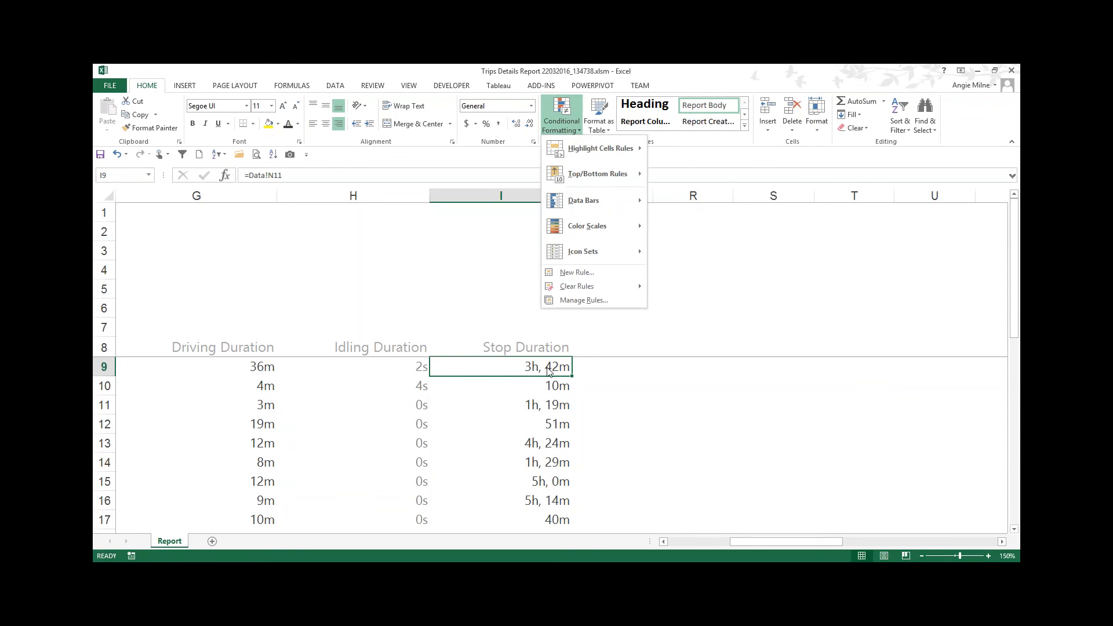
pyautogui.click(576, 301)
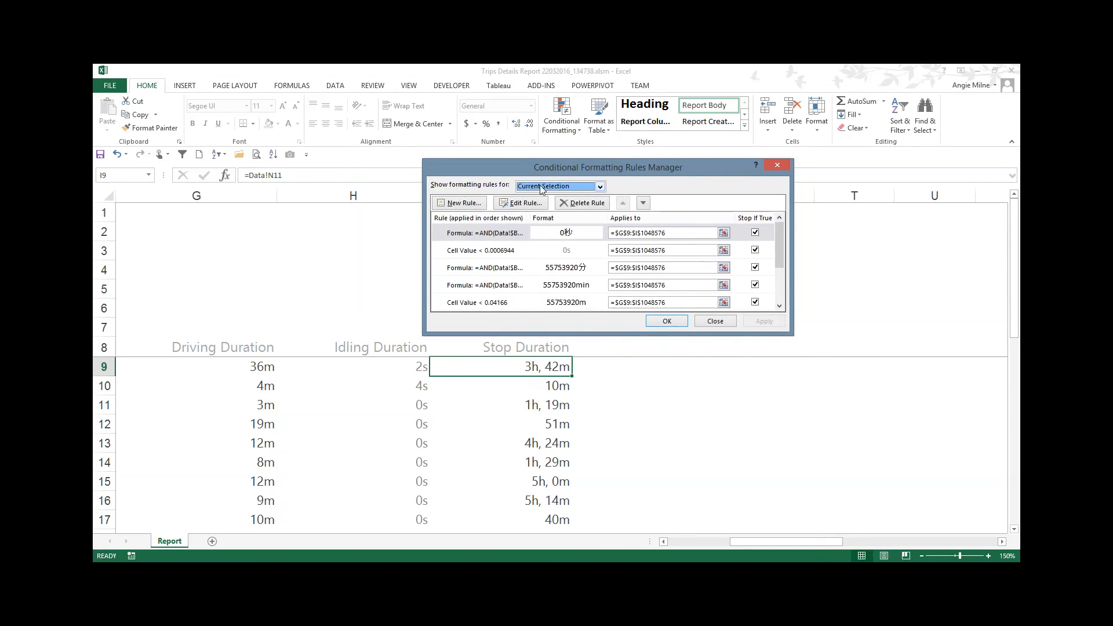
pyautogui.click(600, 187)
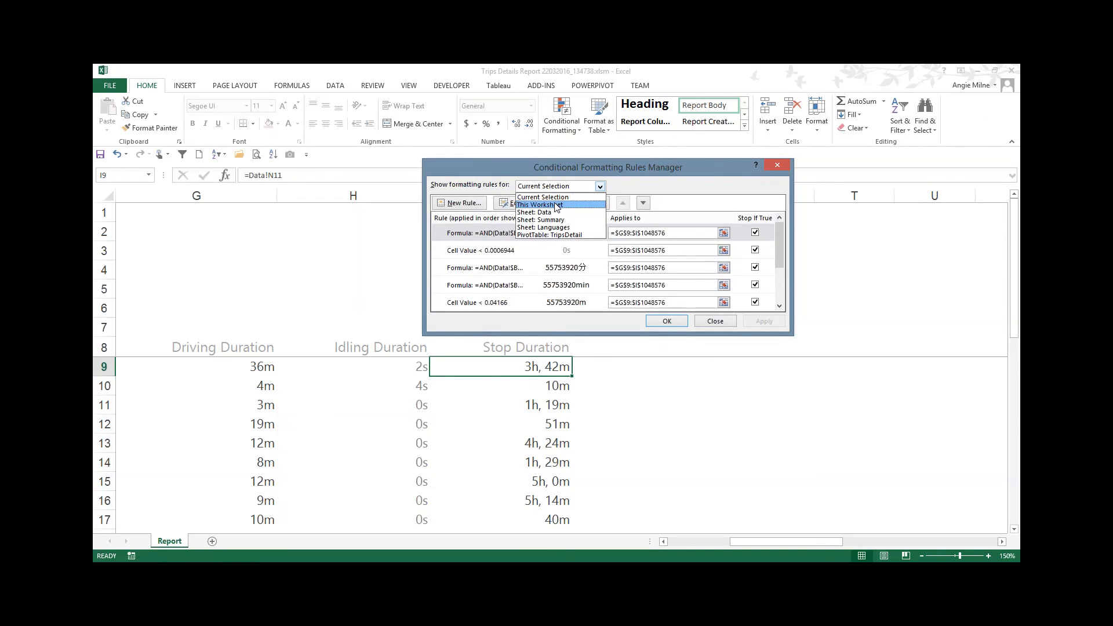
pyautogui.click(667, 190)
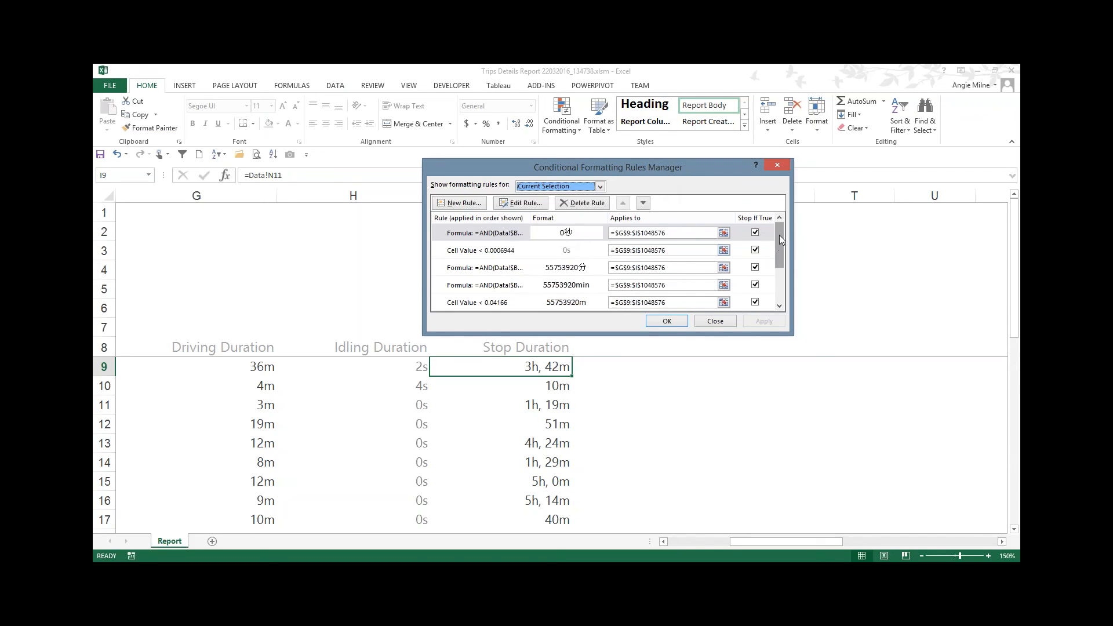
pyautogui.moveTo(777, 234); pyautogui.dragTo(780, 272)
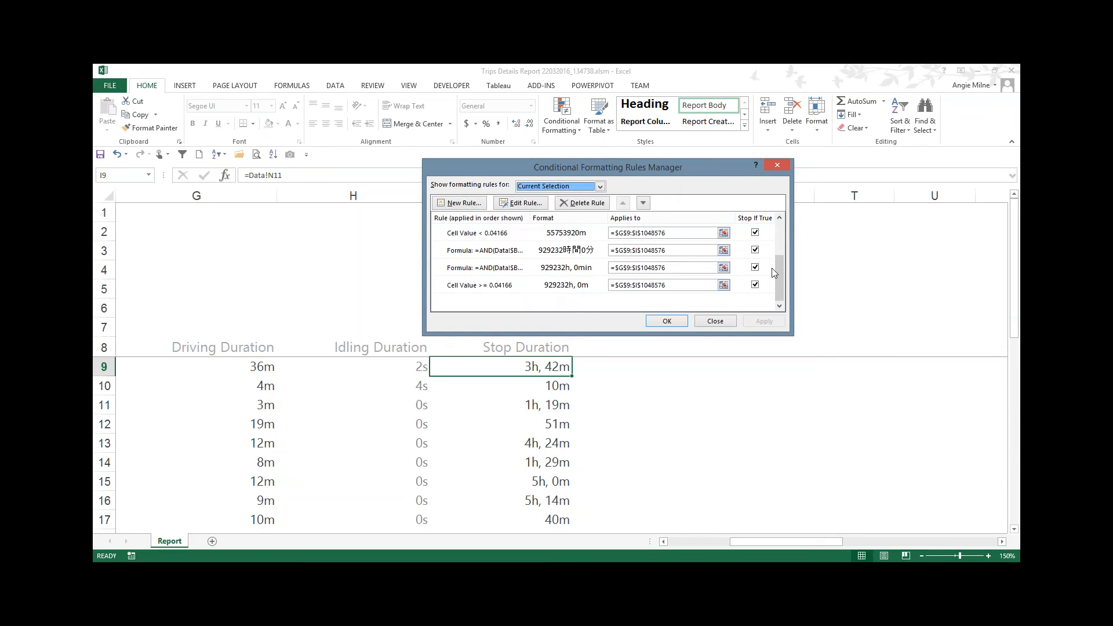
pyautogui.scroll(1, 779, 270)
pyautogui.scroll(-1, 780, 265)
pyautogui.click(464, 285)
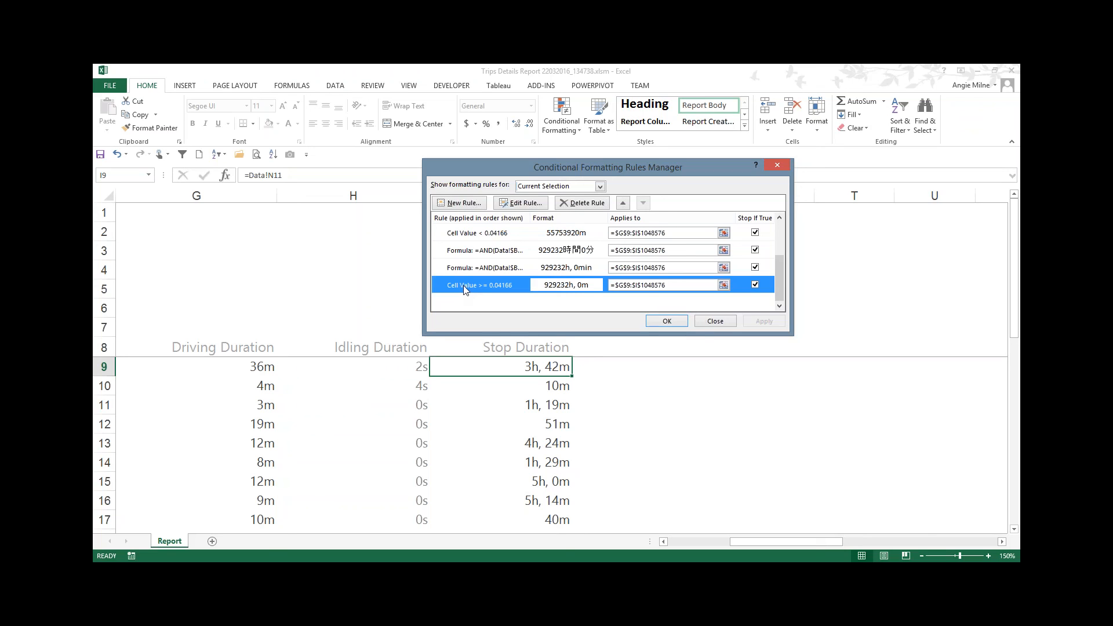
pyautogui.click(496, 234)
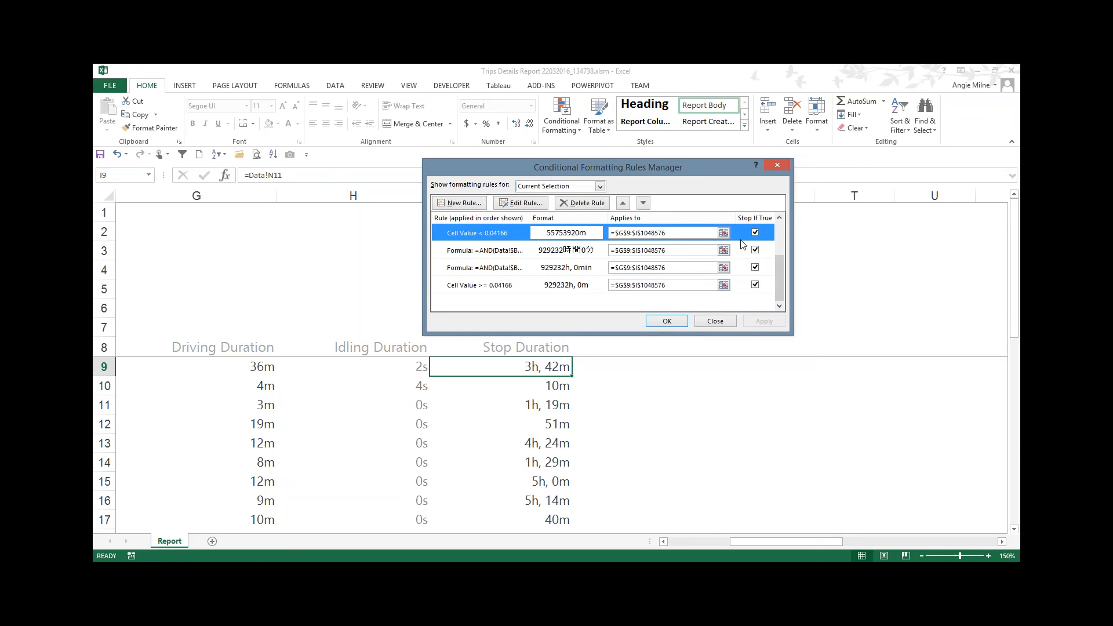
pyautogui.click(779, 219)
pyautogui.click(779, 219)
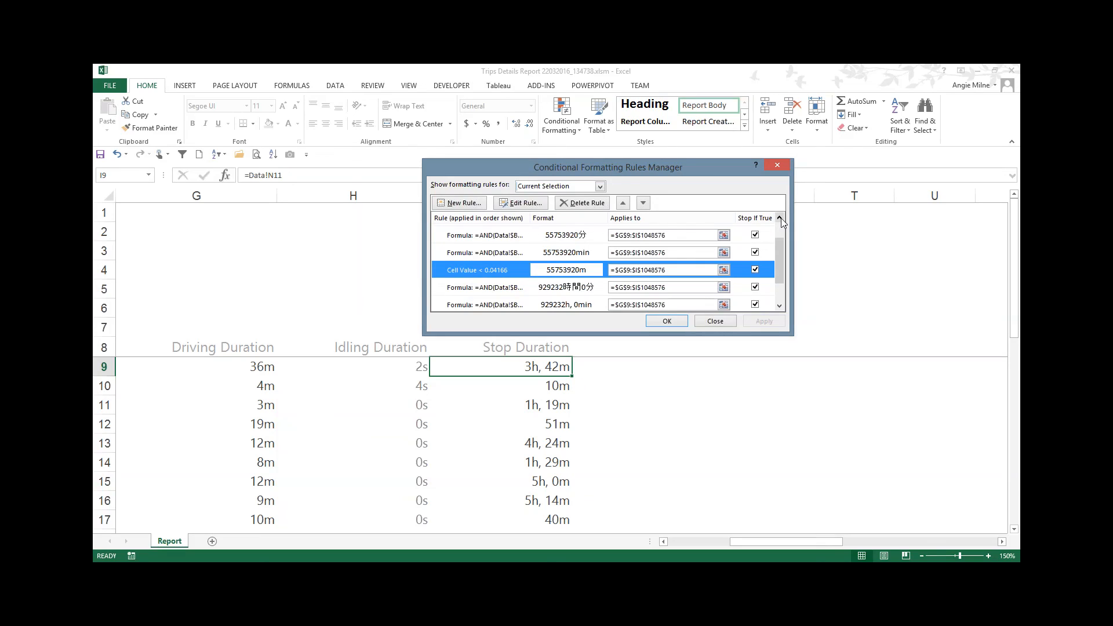
pyautogui.click(779, 218)
pyautogui.click(779, 219)
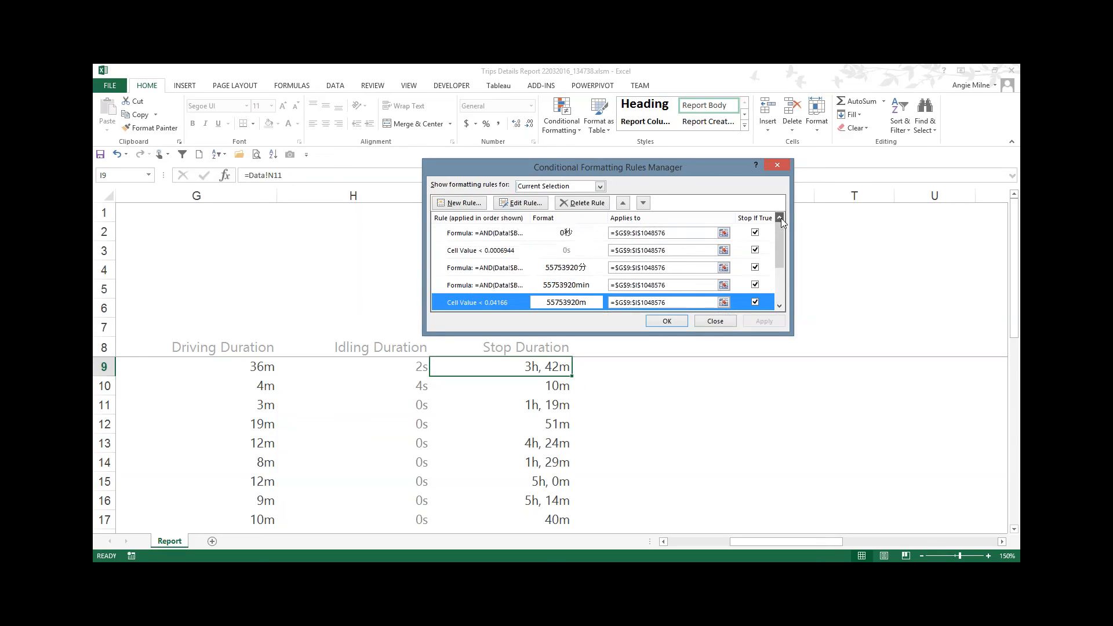
pyautogui.click(779, 305)
pyautogui.click(779, 306)
pyautogui.click(780, 305)
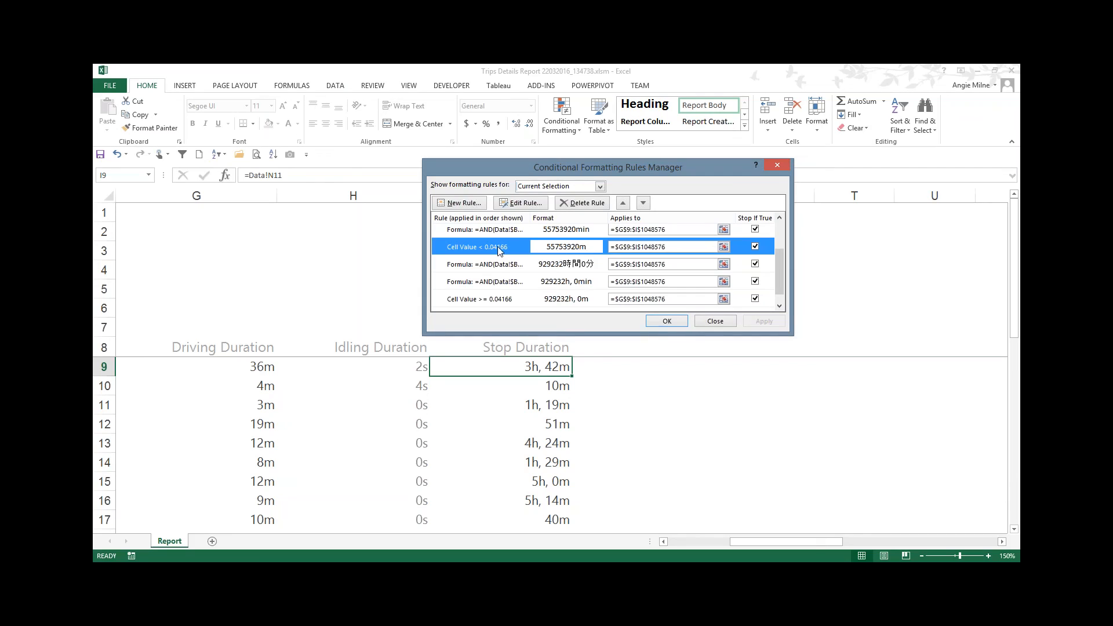
# Step: Edit the Cell Value < 0.04166 rule's custom number format to [$-409][m]"m", s"s" and confirm the rule
pyautogui.click(529, 206)
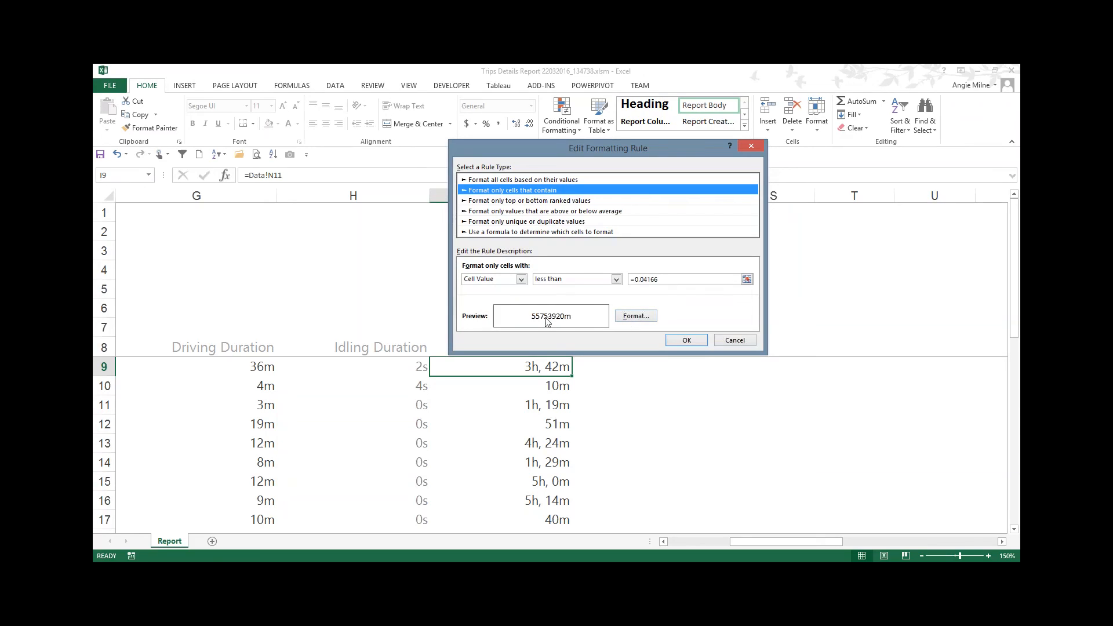
pyautogui.click(635, 317)
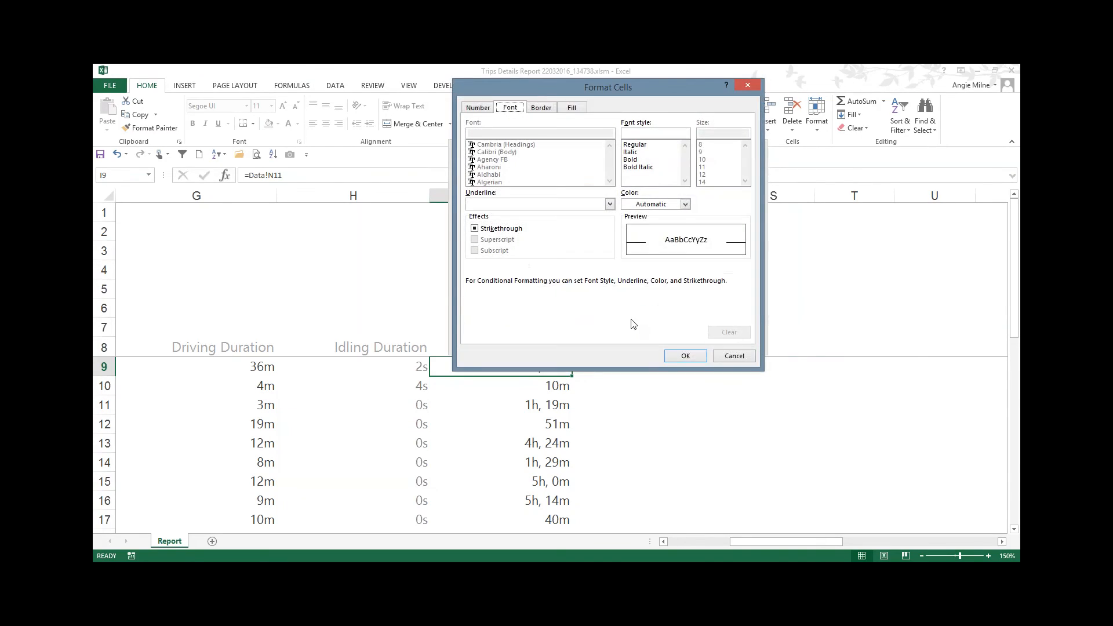
pyautogui.click(485, 109)
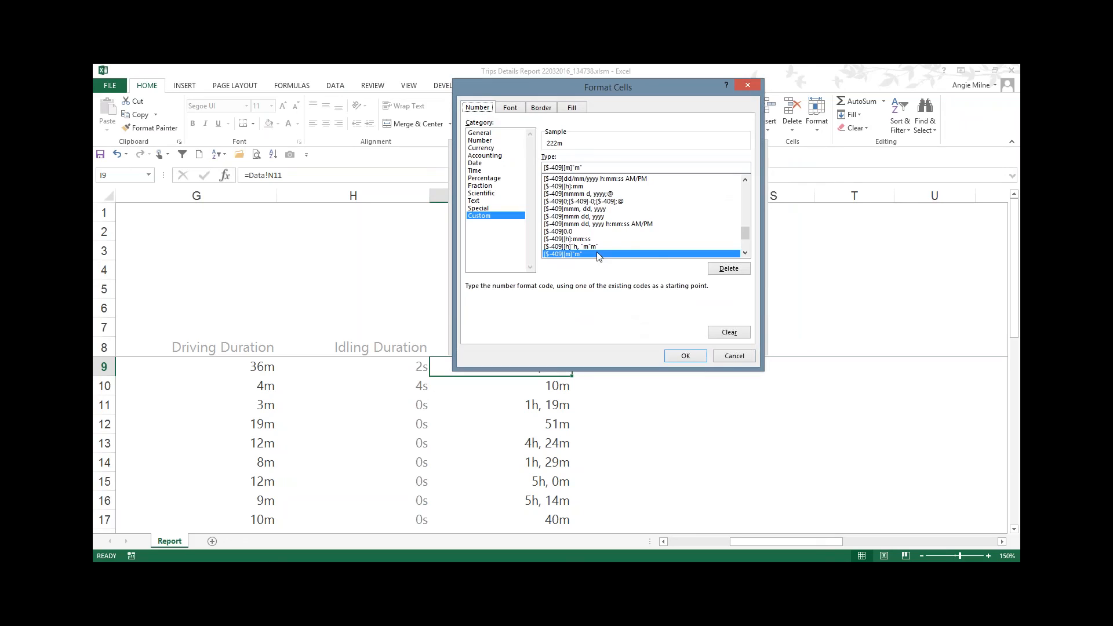
pyautogui.click(744, 252)
pyautogui.click(744, 252)
pyautogui.click(744, 253)
pyautogui.click(744, 252)
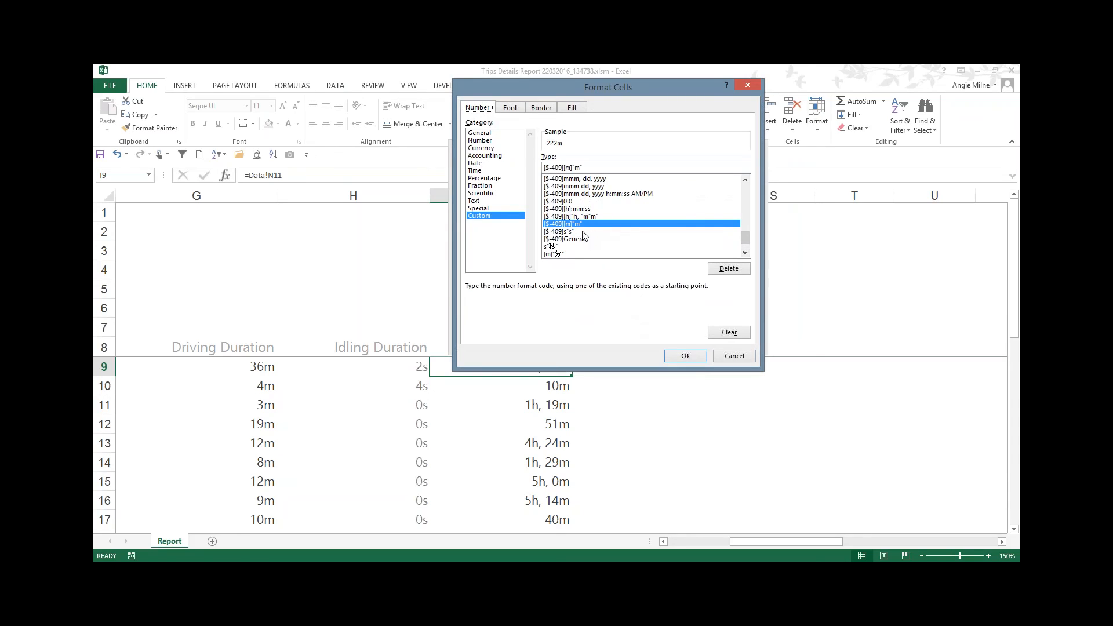
pyautogui.click(562, 232)
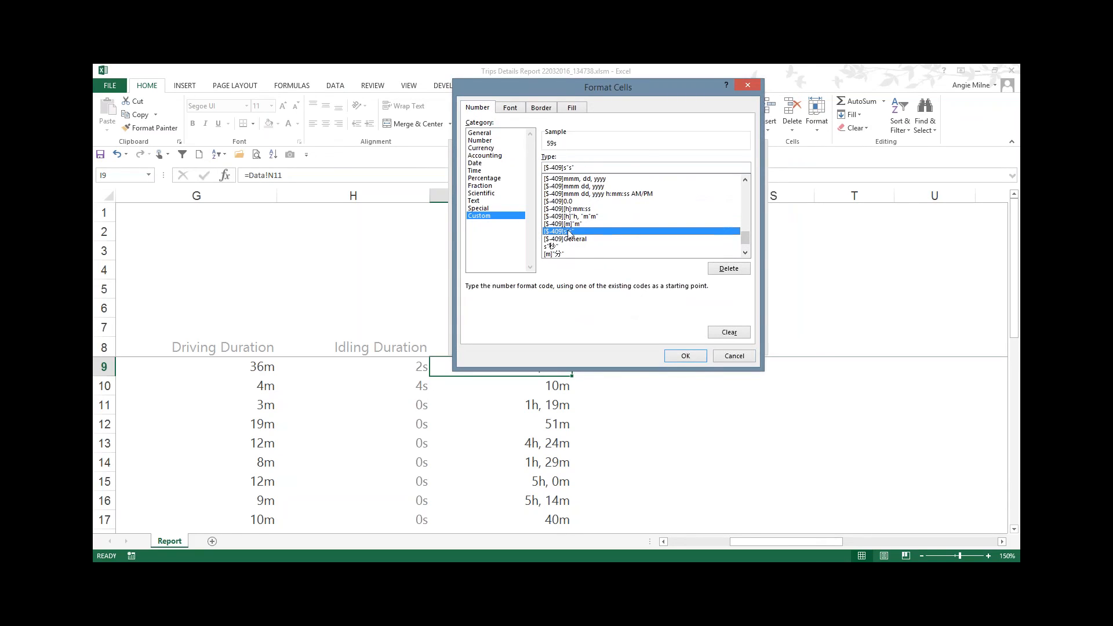
pyautogui.moveTo(581, 167); pyautogui.dragTo(568, 167)
pyautogui.click(581, 224)
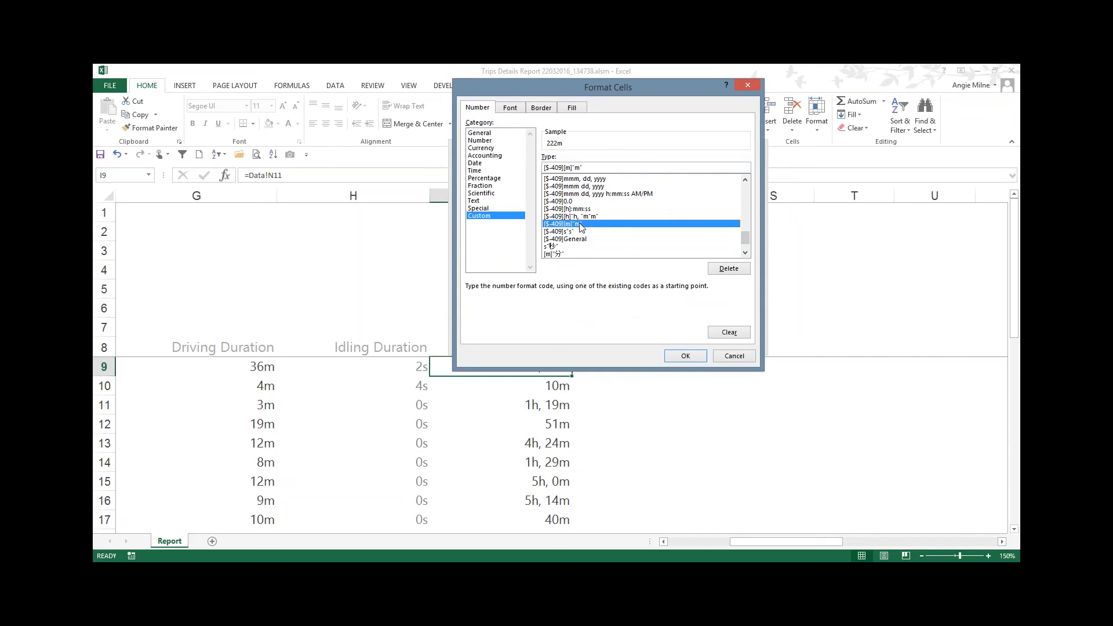
pyautogui.click(663, 166)
pyautogui.write(',')
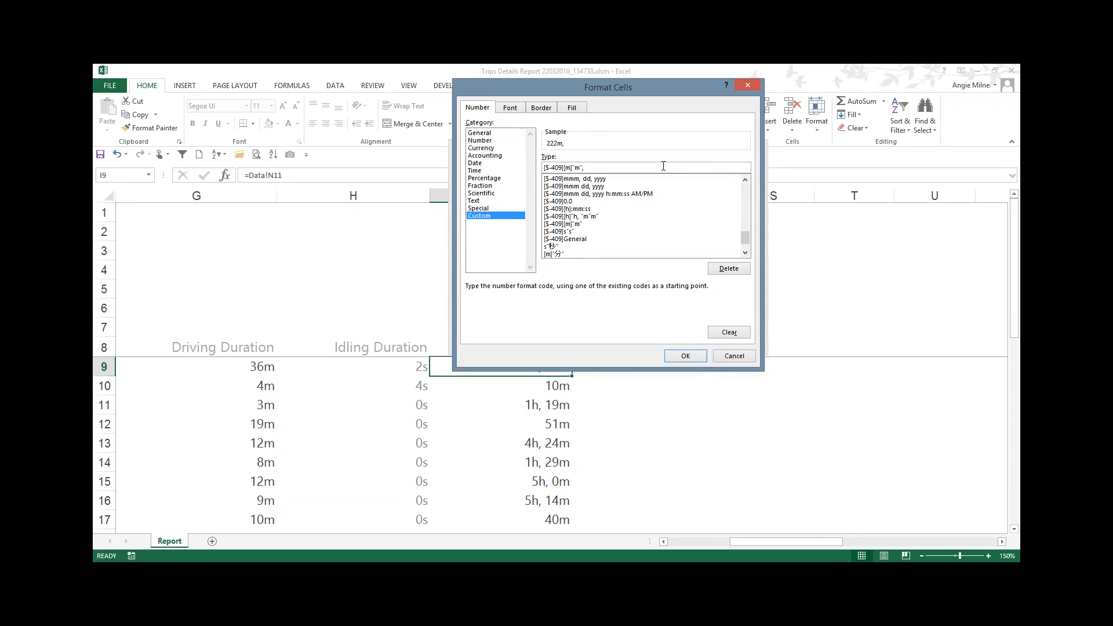
pyautogui.write('s"s"')
pyautogui.click(685, 358)
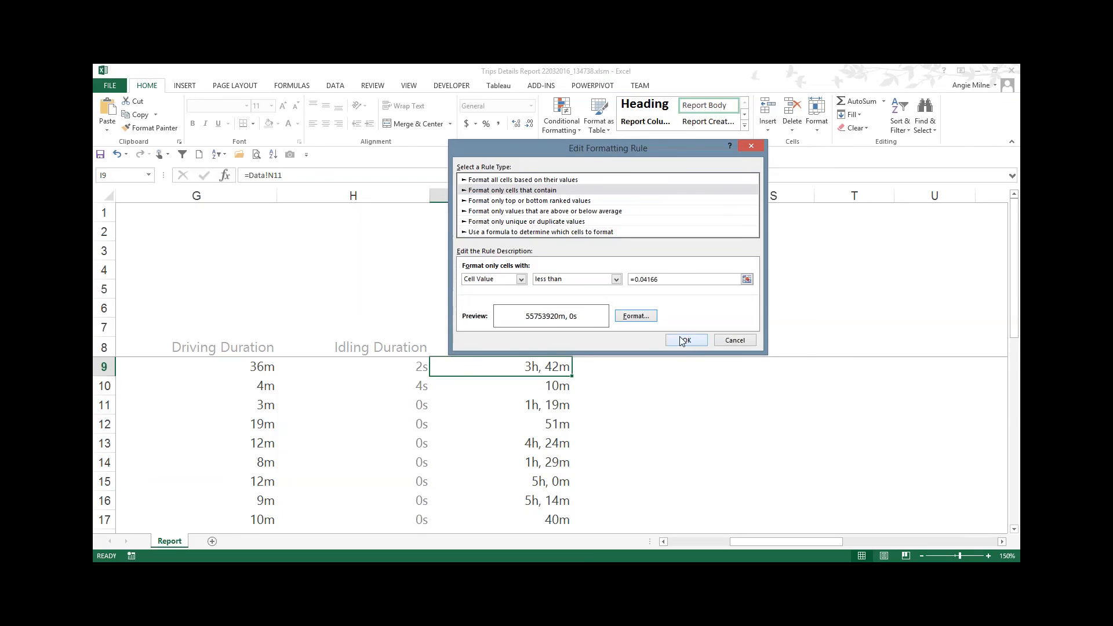
pyautogui.click(684, 341)
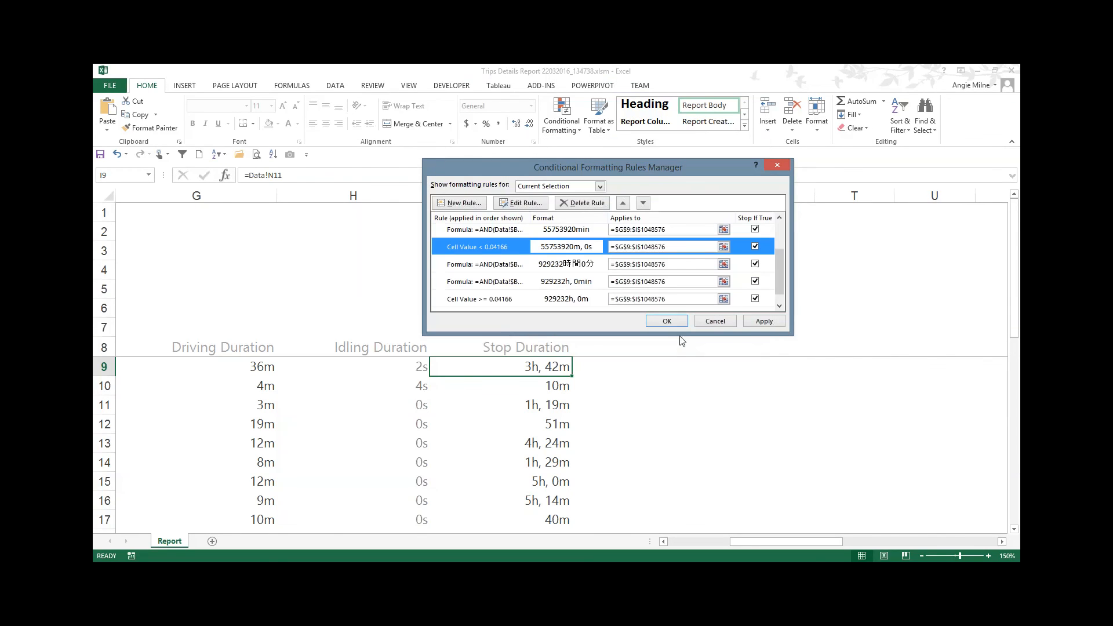
# Step: Apply the rule changes and close the conditional formatting rules manager
pyautogui.click(770, 323)
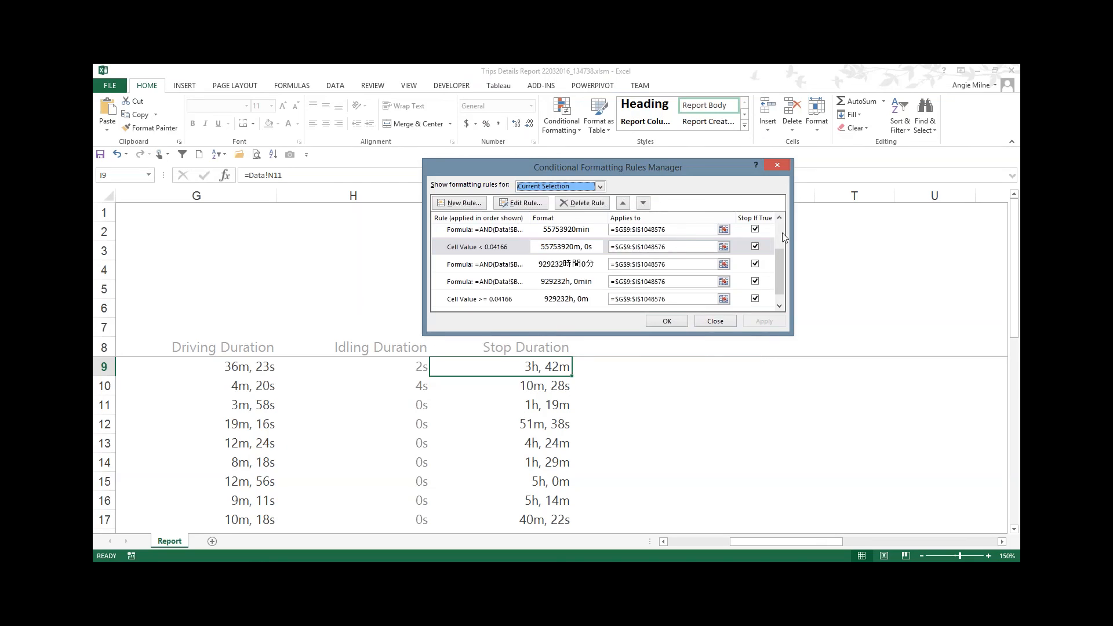
pyautogui.click(779, 218)
pyautogui.click(780, 218)
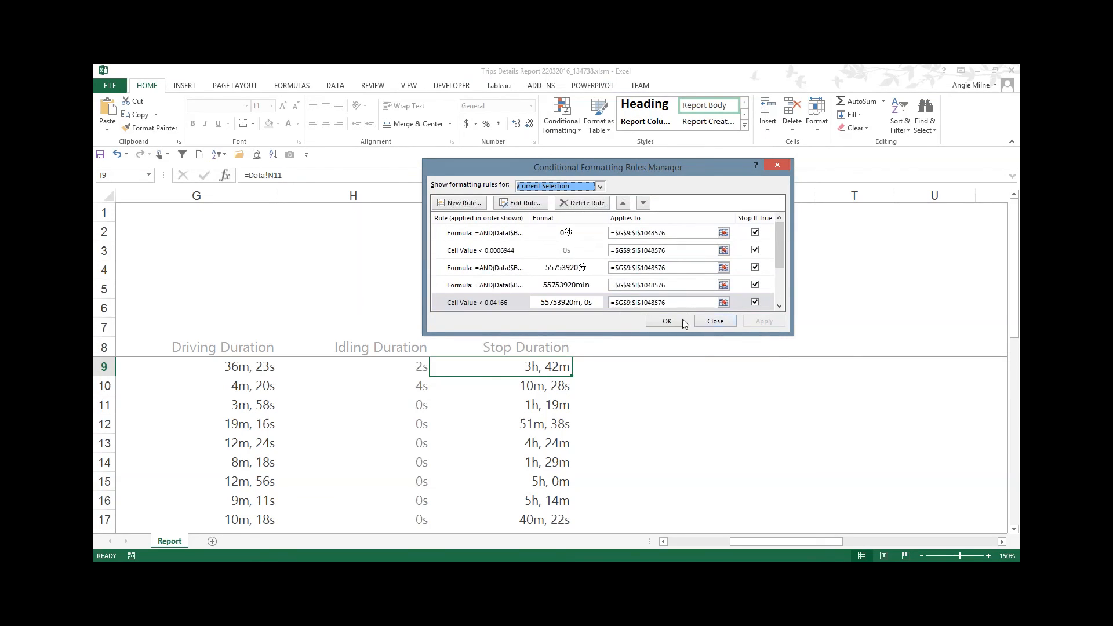
pyautogui.click(666, 321)
pyautogui.click(532, 339)
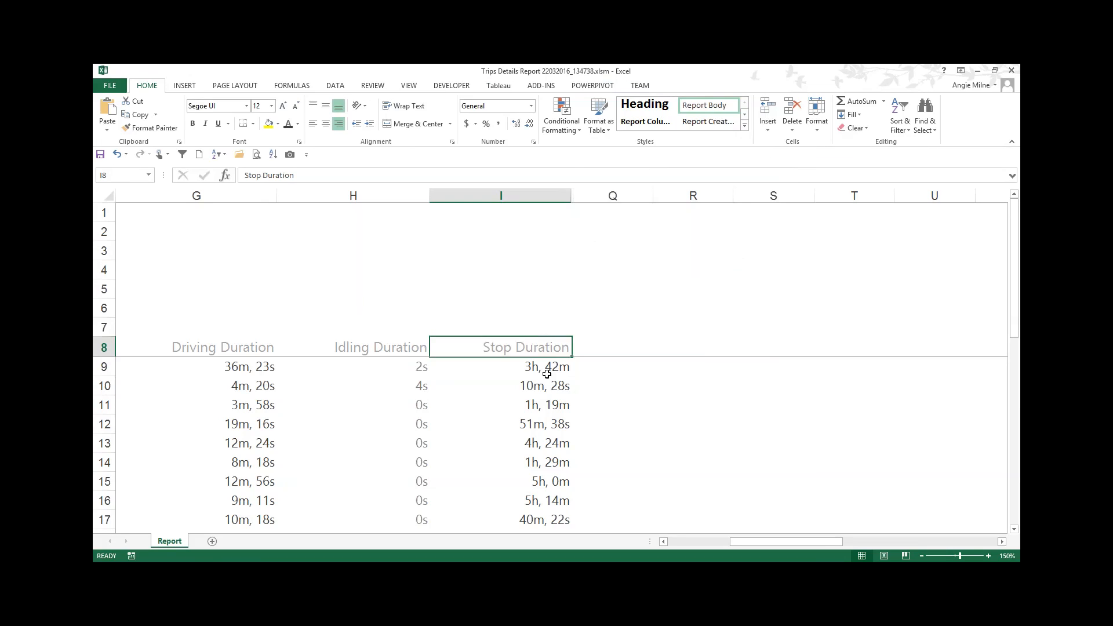
# Step: Open the conditional formatting rules manager for the Idling Duration column, review its rules, and close it
pyautogui.click(522, 367)
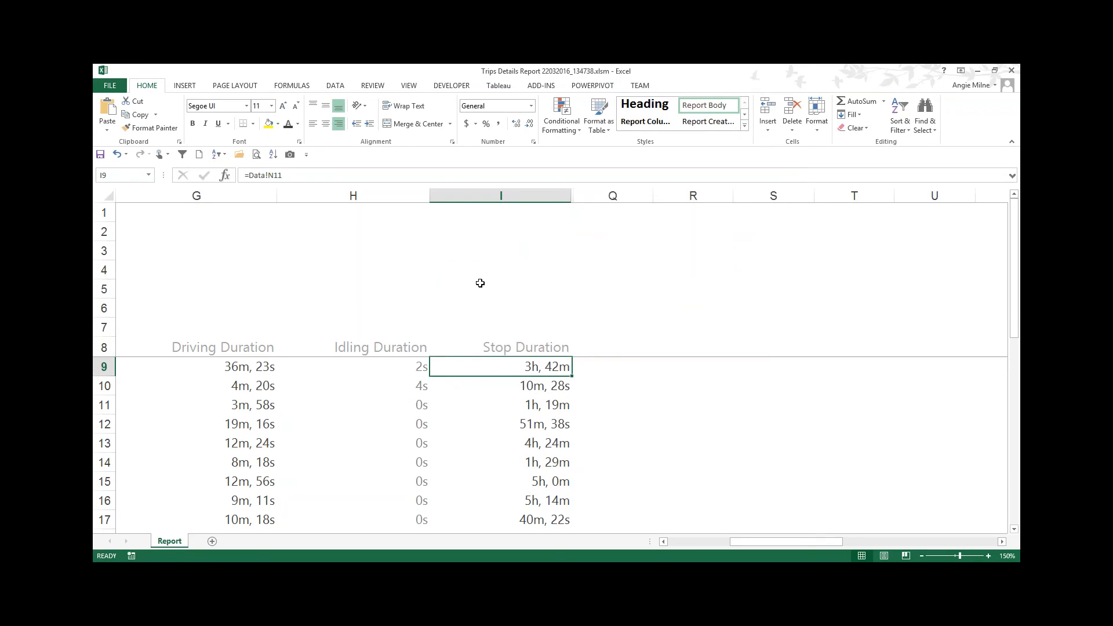
pyautogui.click(404, 367)
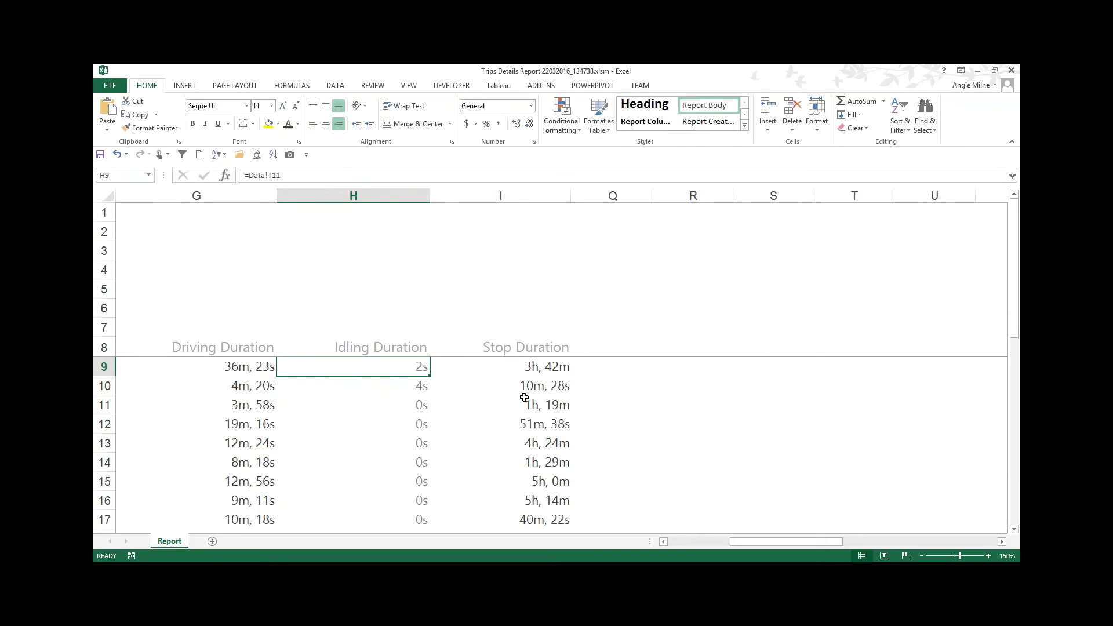
pyautogui.click(575, 133)
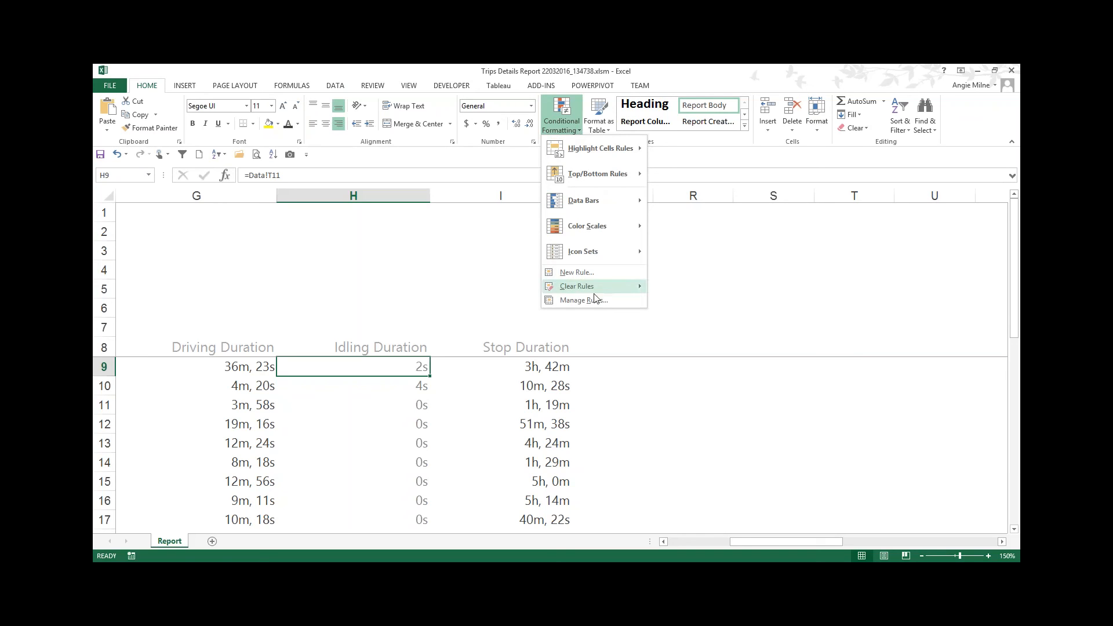
pyautogui.click(584, 300)
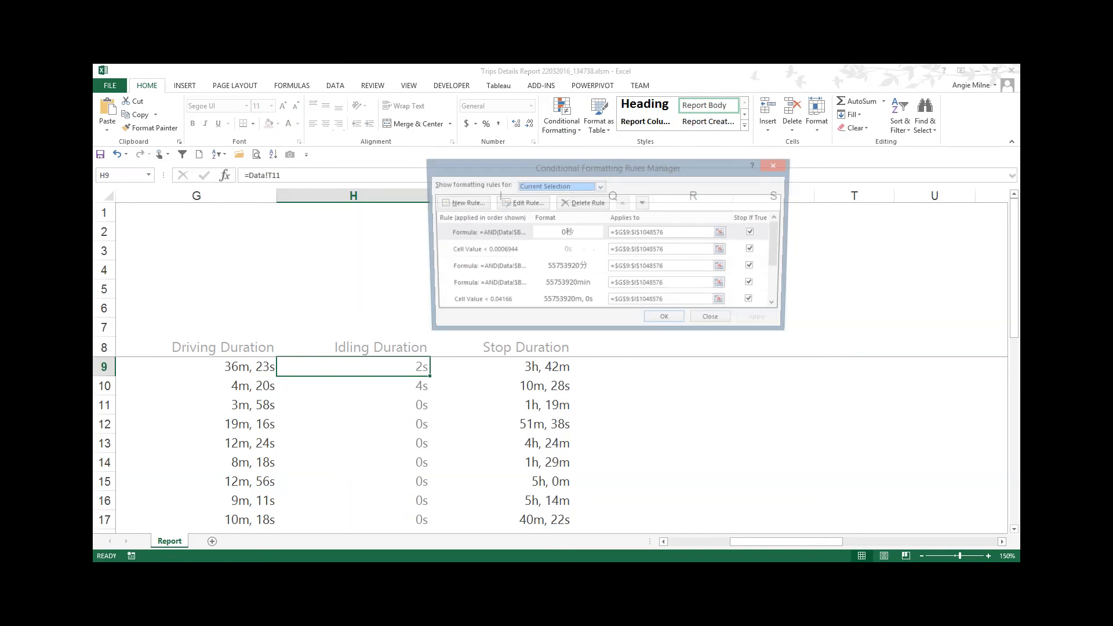
pyautogui.click(509, 252)
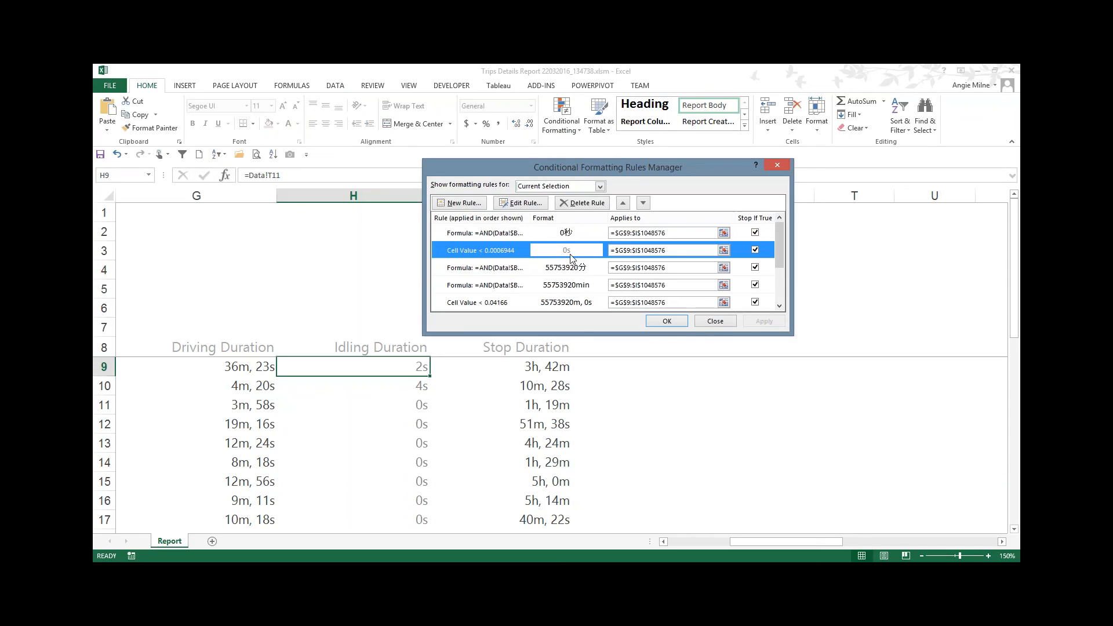
pyautogui.click(709, 324)
# Step: Switch to the Advanced Reporting slide deck in the browser and return to the outline slide
pyautogui.hotkey('alt', 'Tab')
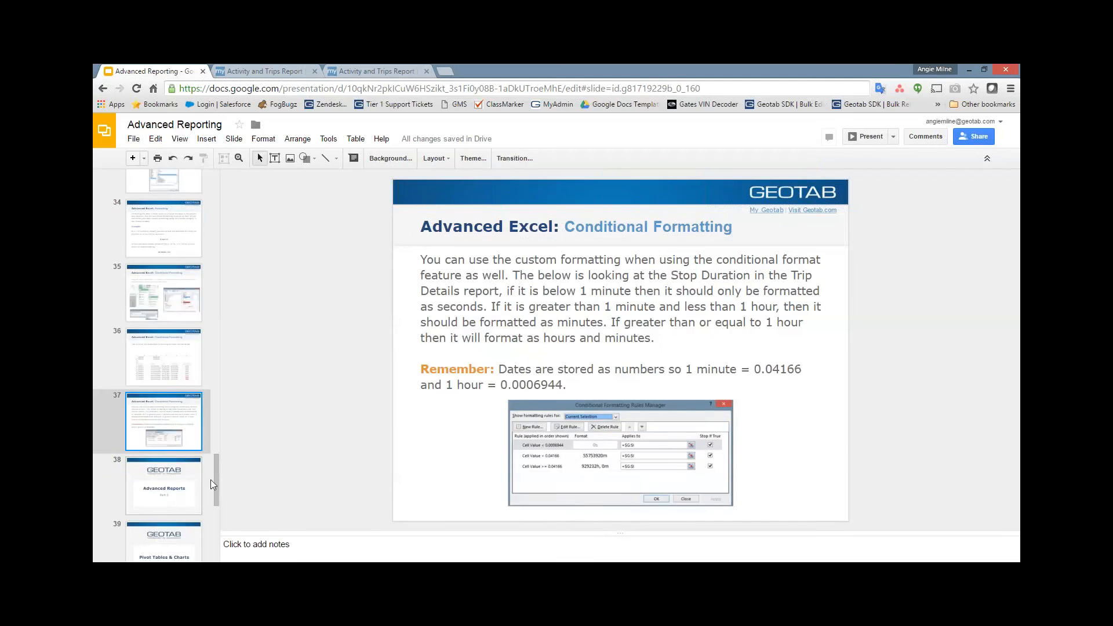
pyautogui.moveTo(218, 477); pyautogui.dragTo(226, 174)
pyautogui.click(183, 265)
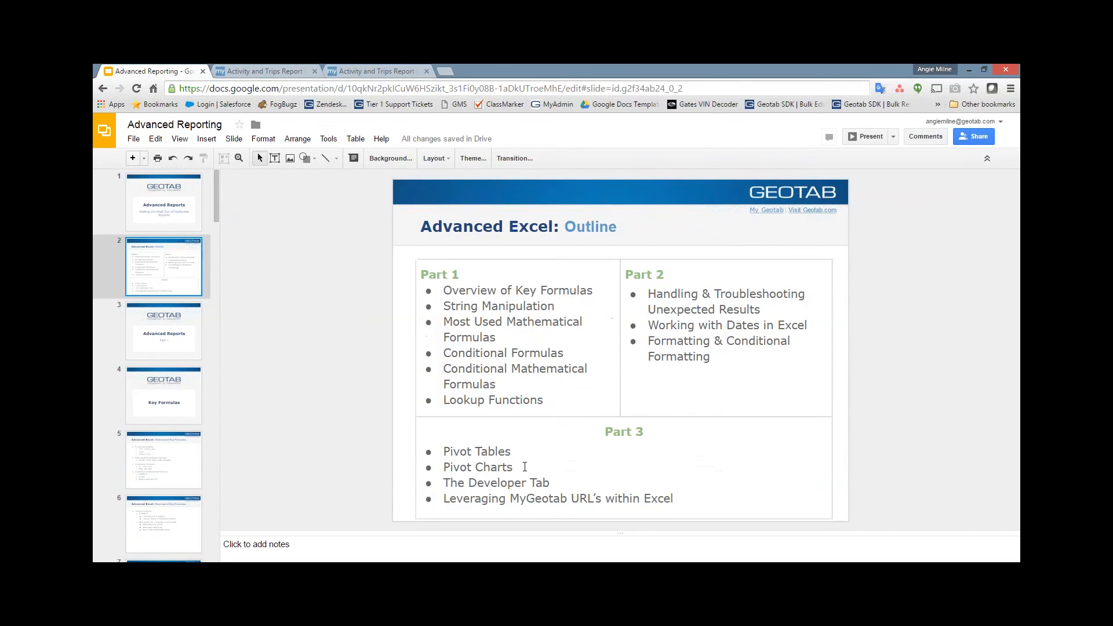